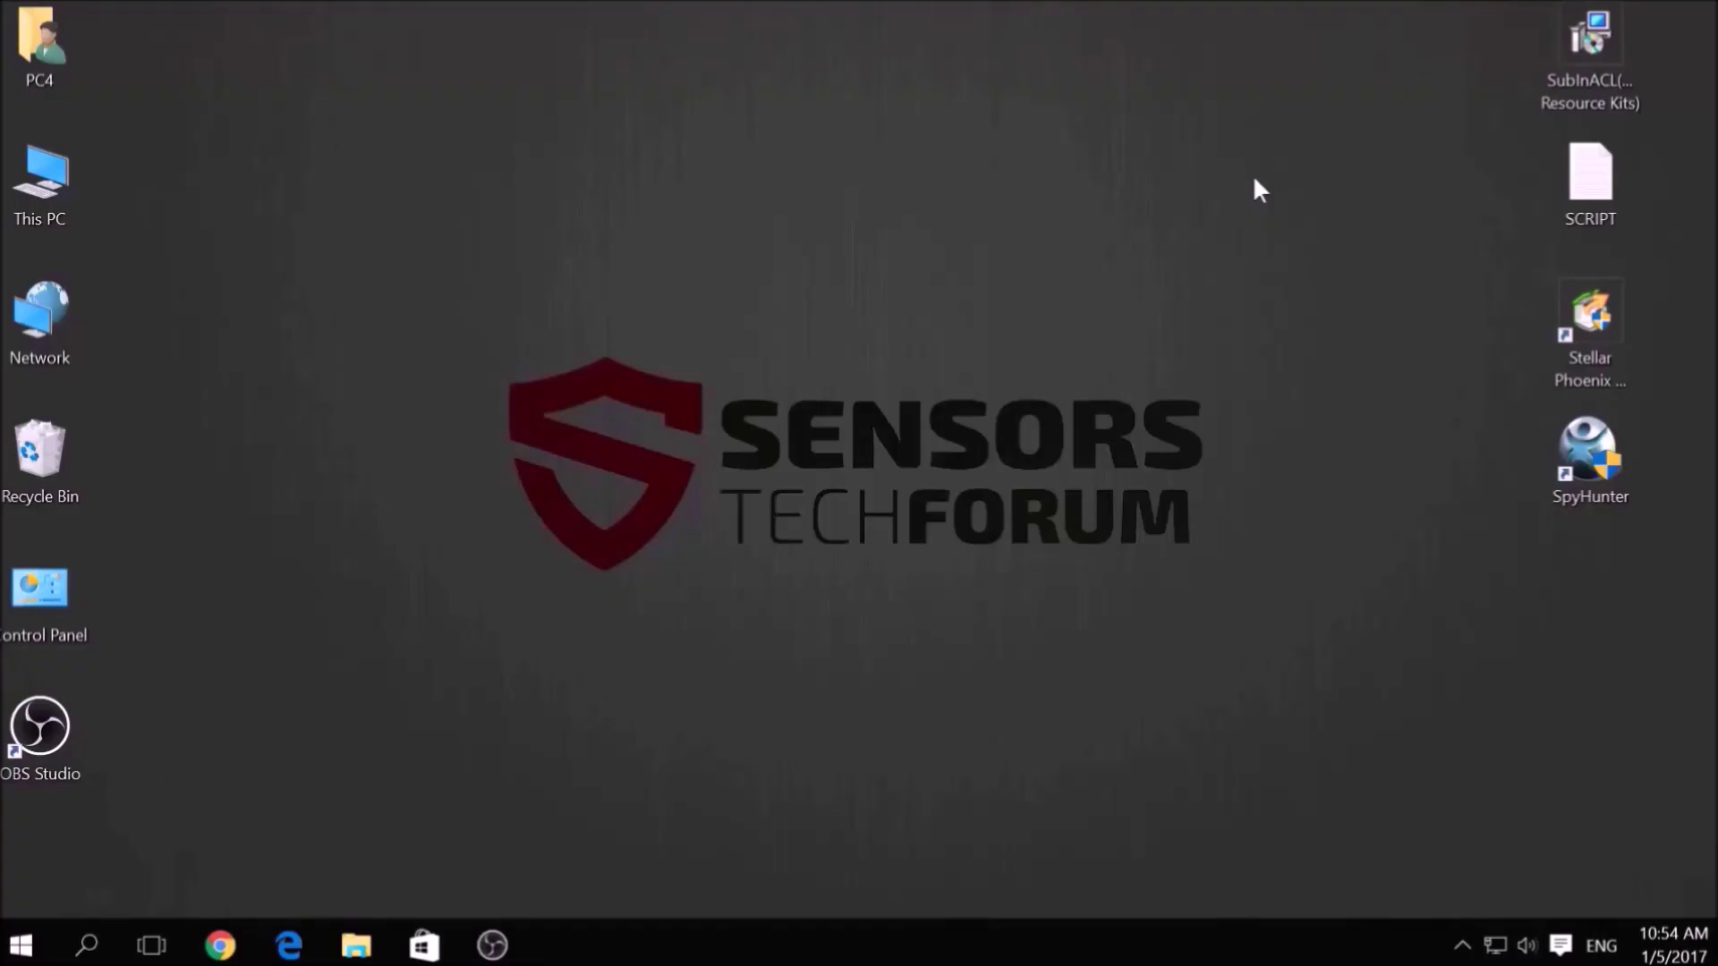
- Select the four desktop icons on the right, then clear the selection
left_click_drag(1462, 33, 1632, 560)
left_click(1254, 637)
- Open a fresh Run box, centre it on screen and enter msconfig
key("super+r")
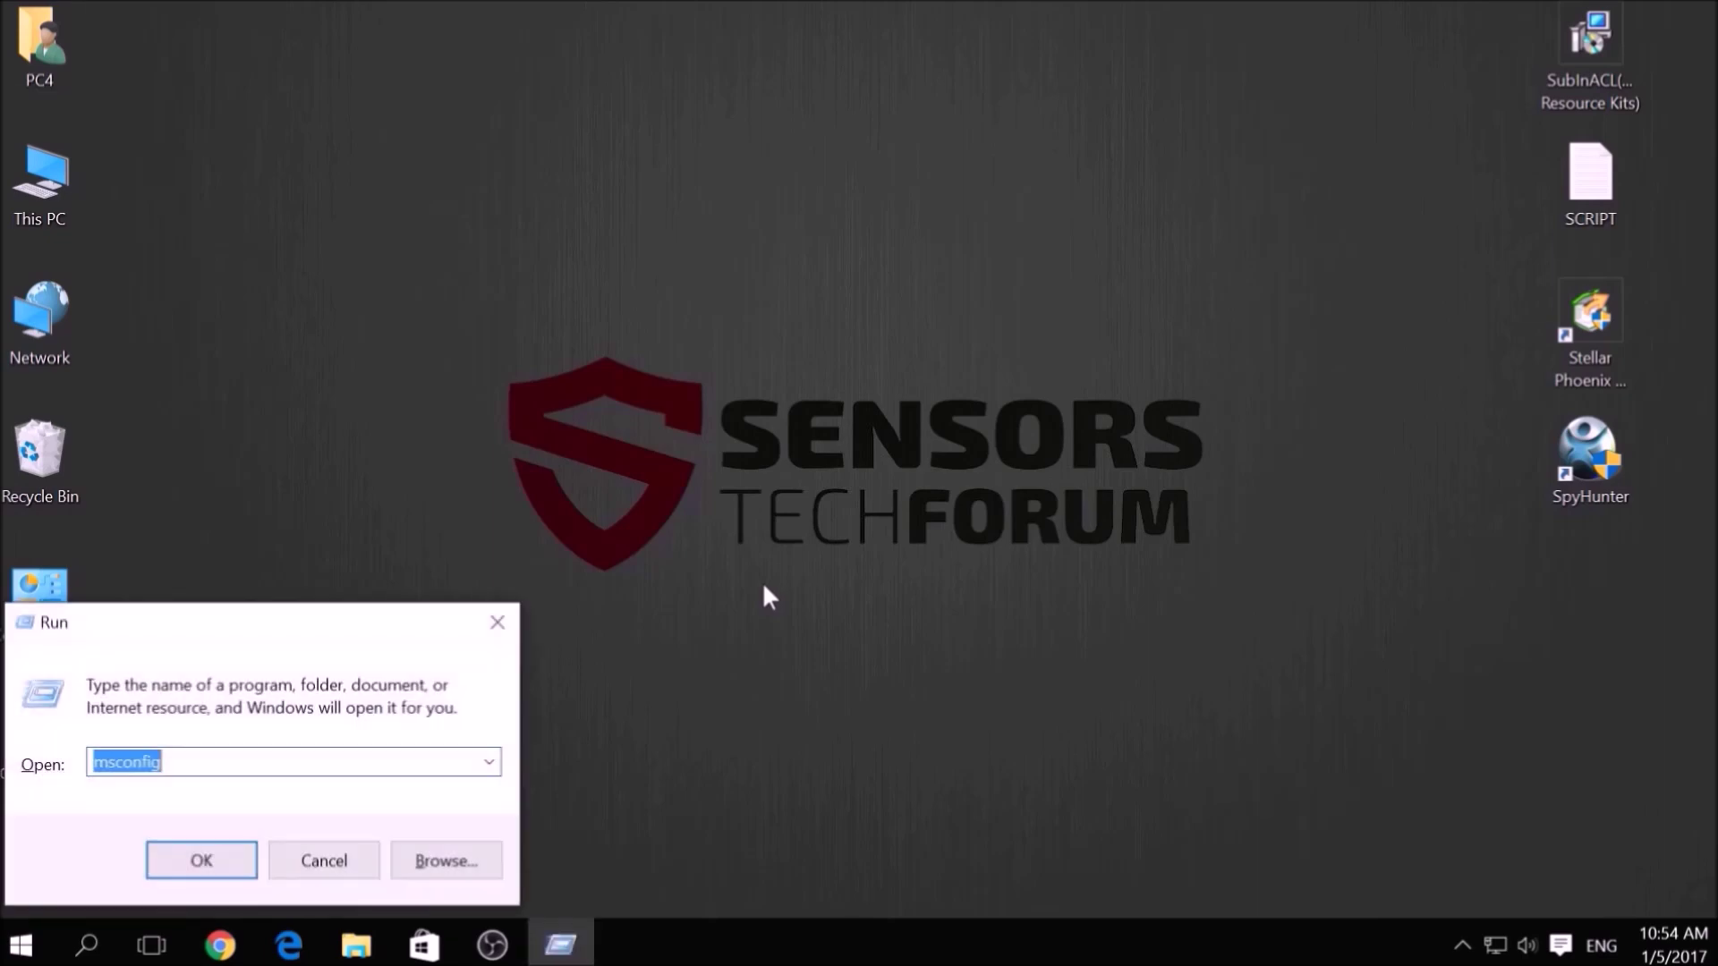
key("BackSpace")
left_click_drag(374, 617, 925, 376)
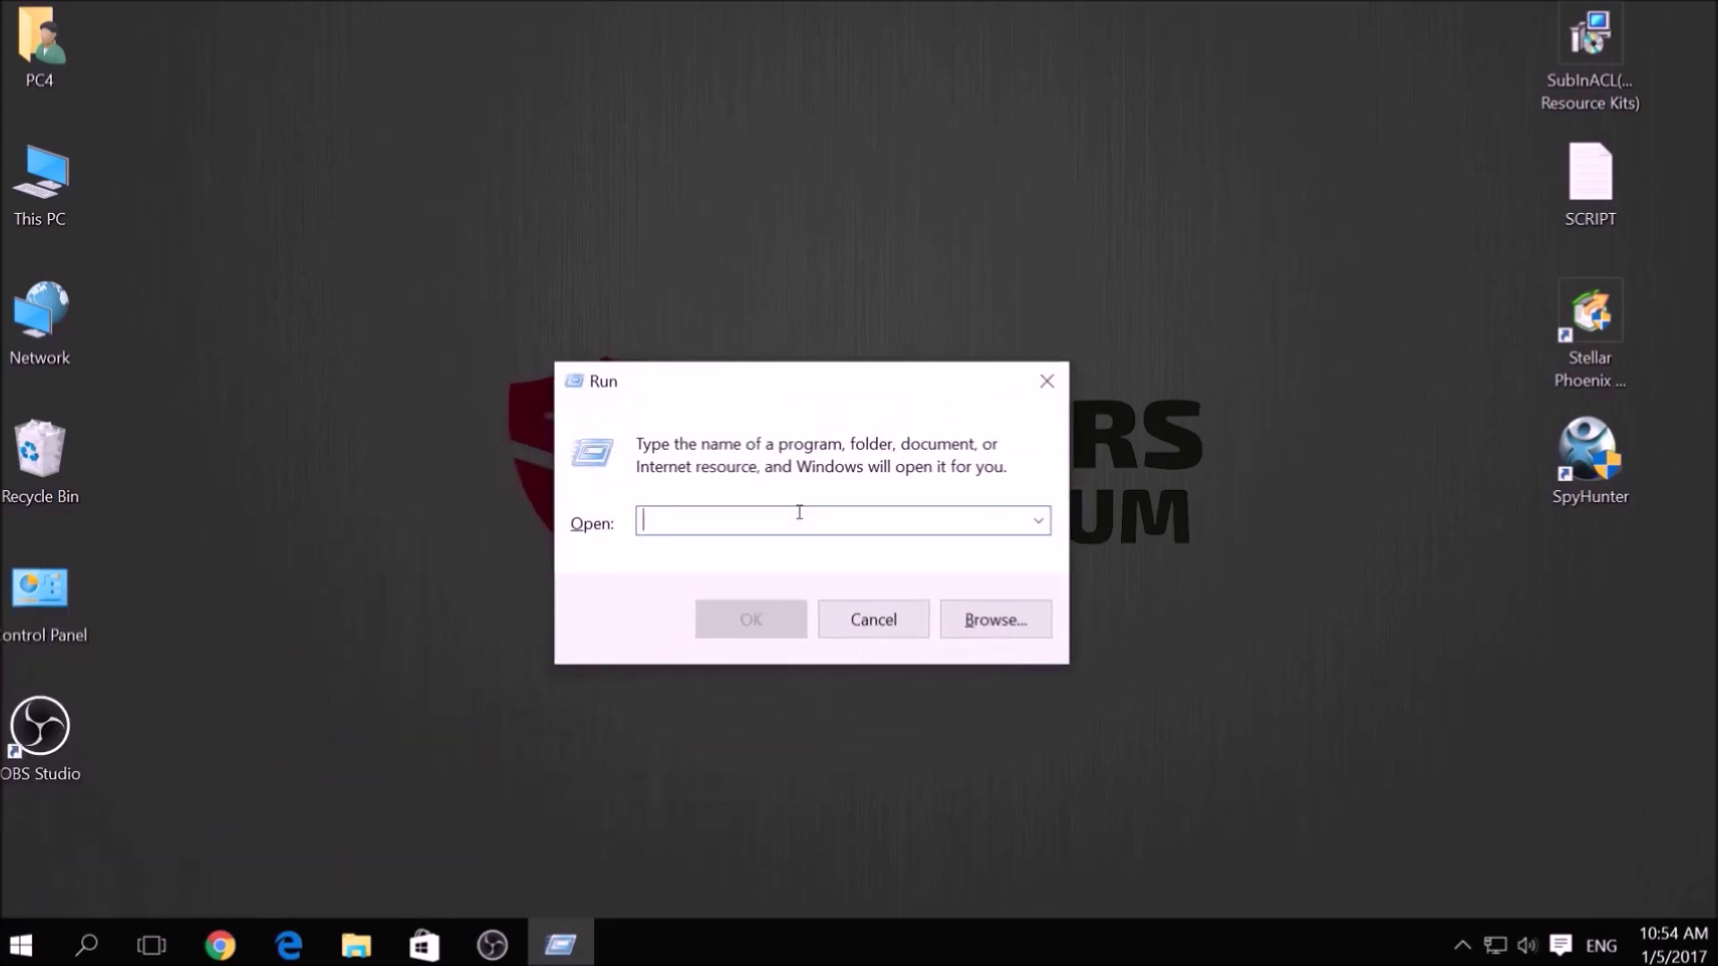
type("msconf")
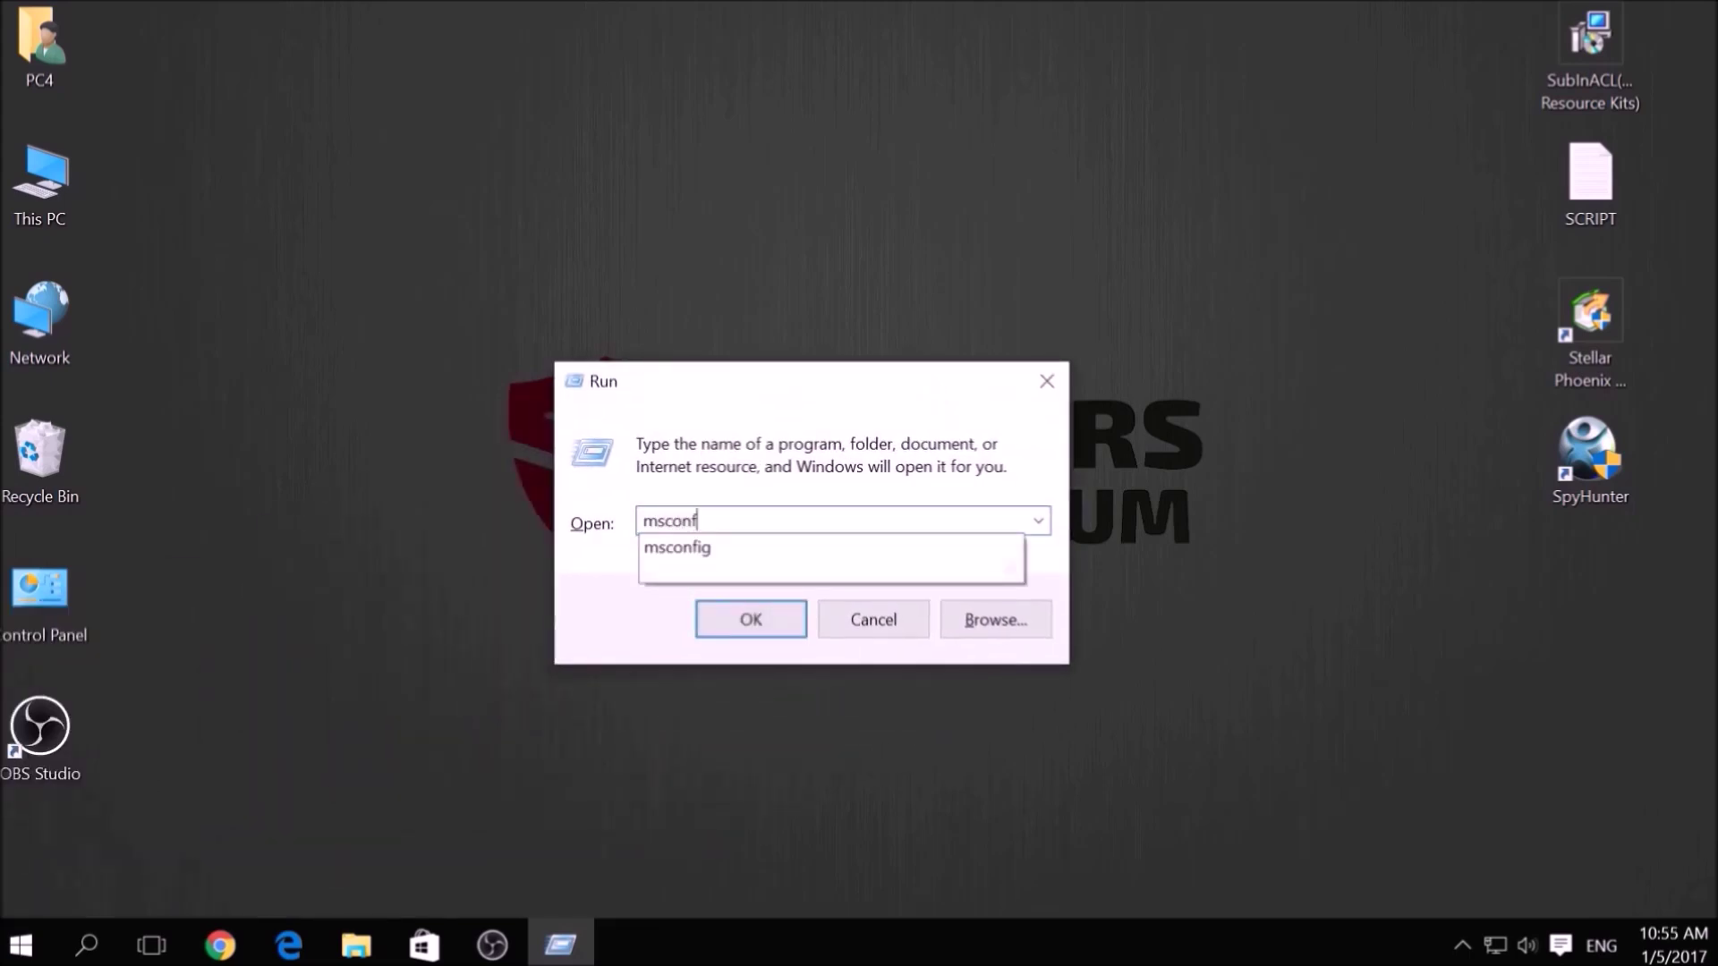
type("ig")
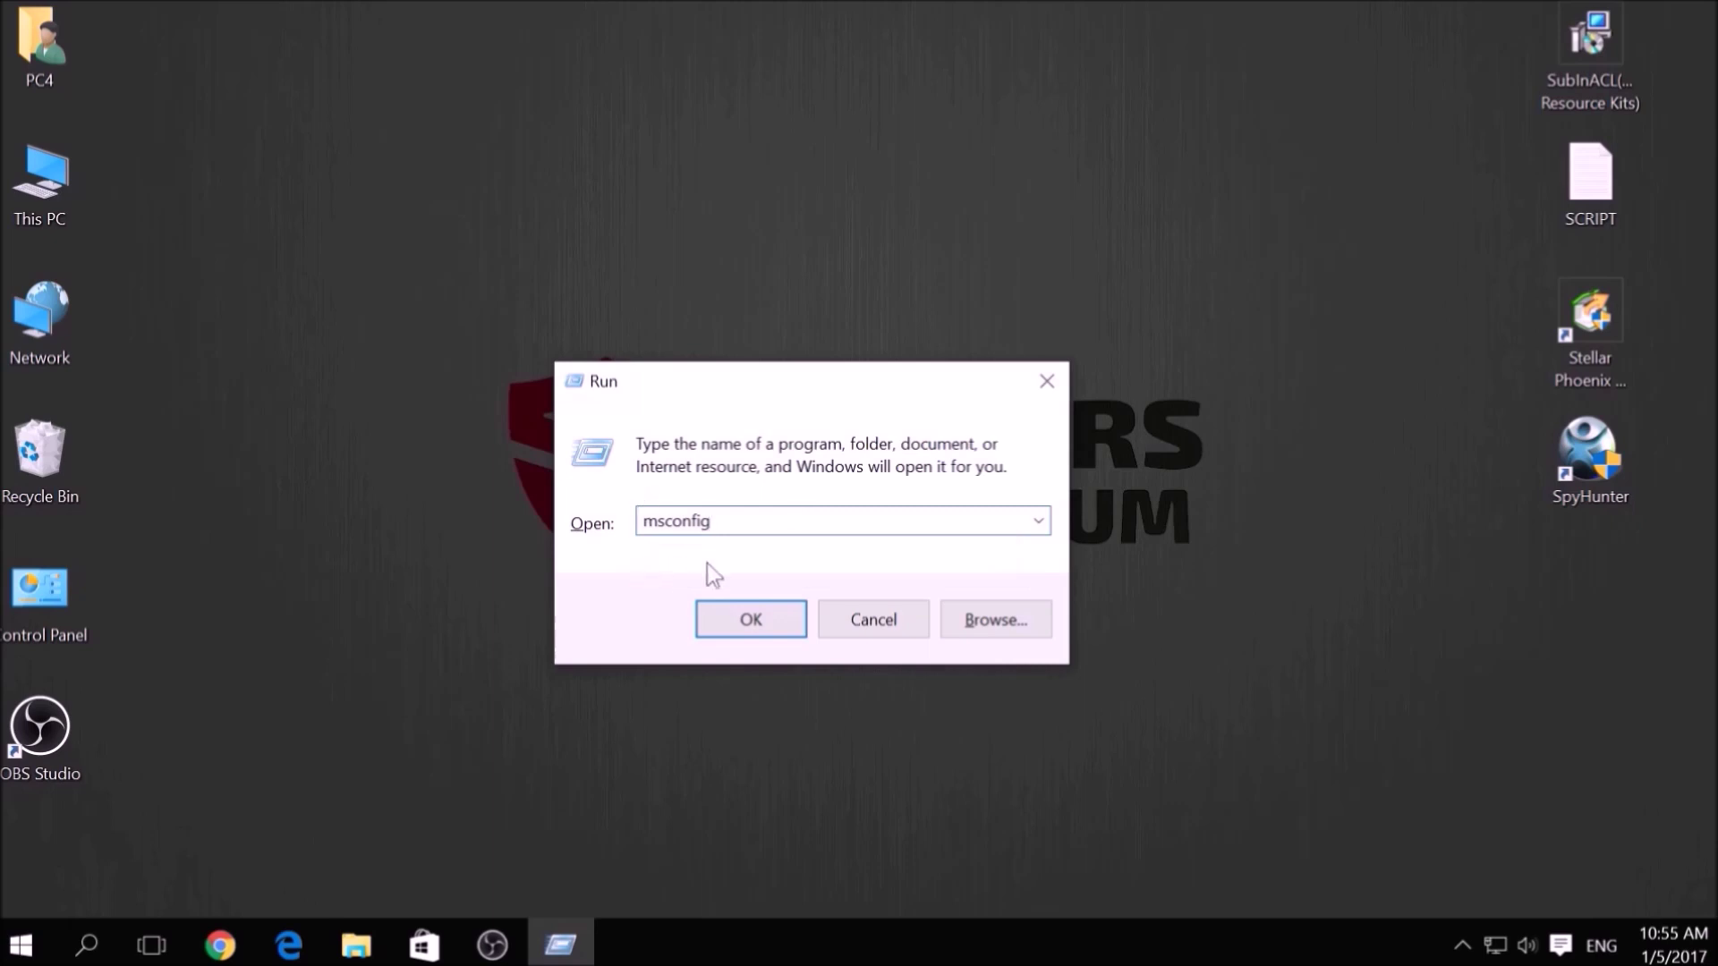
- Launch System Configuration and set Safe boot to Network on the Boot tab, applying it
left_click(751, 618)
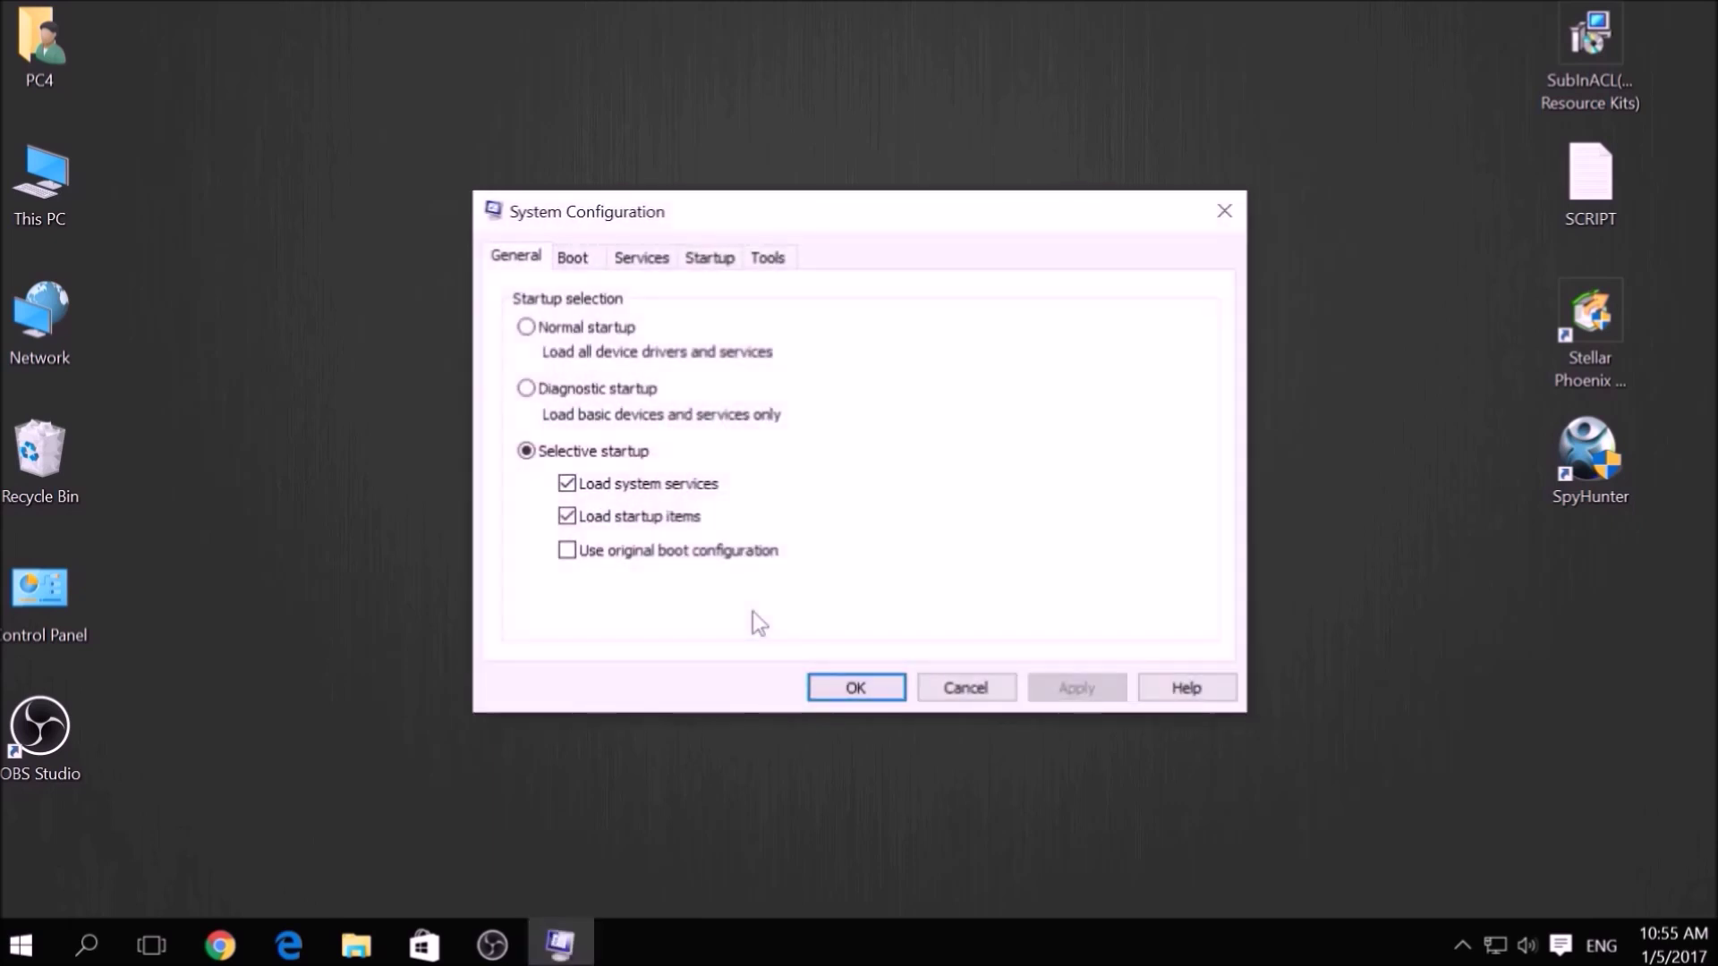
left_click(594, 265)
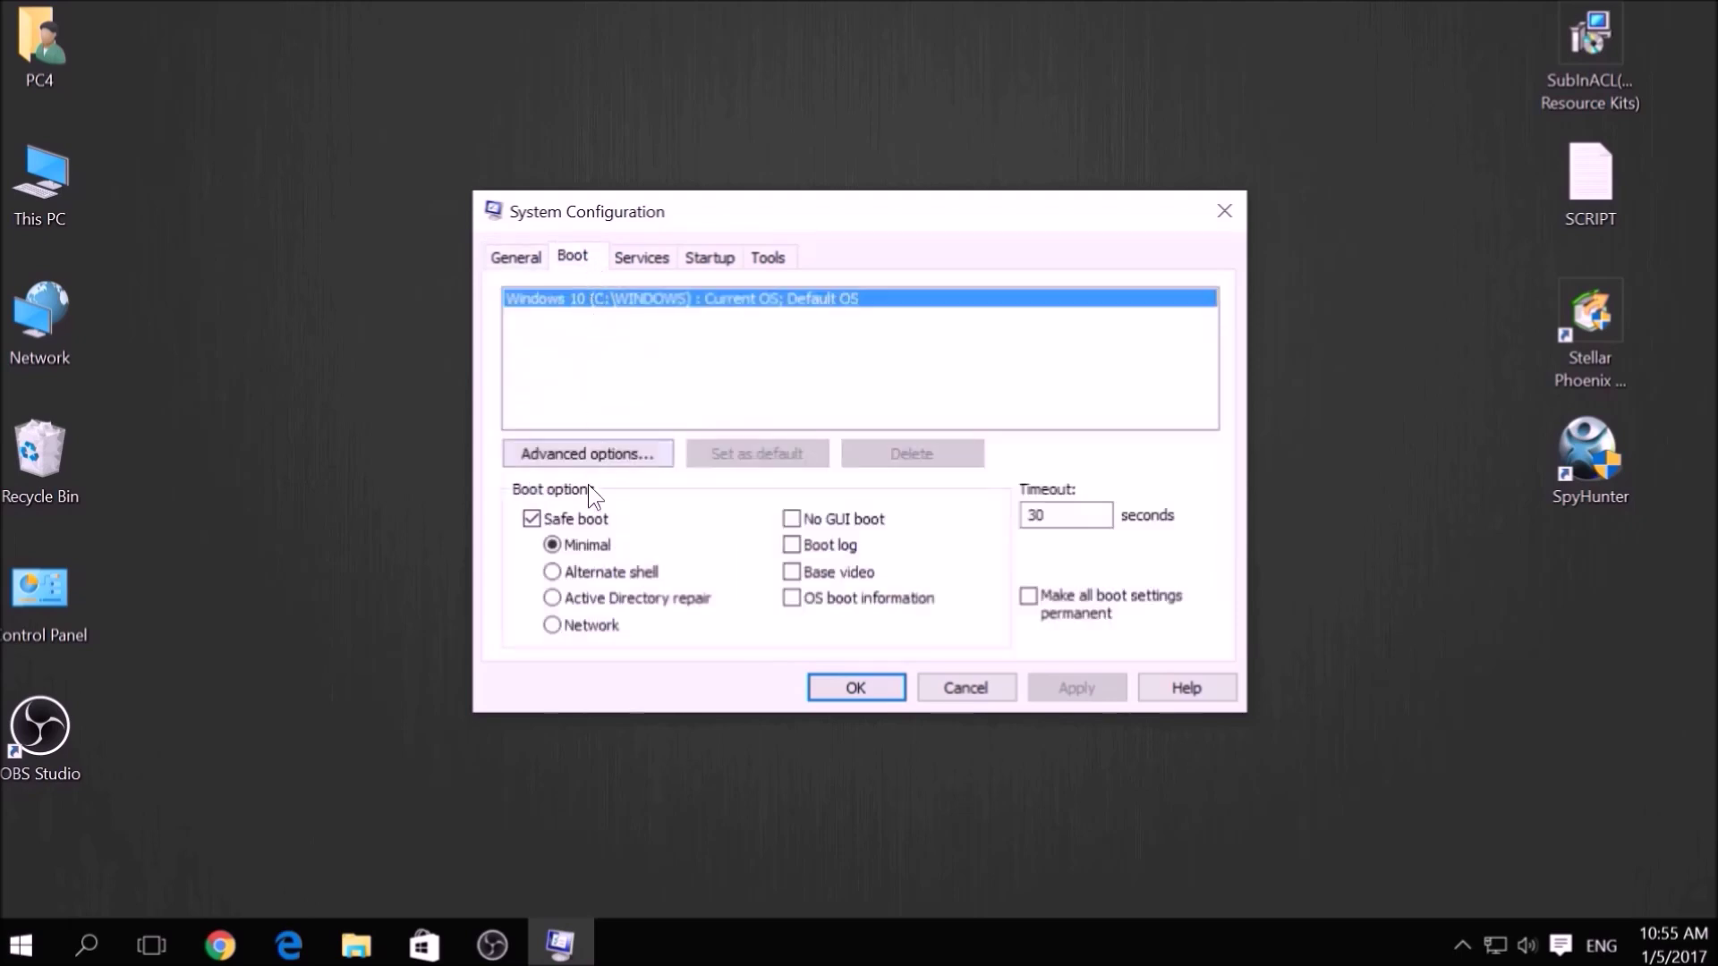
left_click(594, 626)
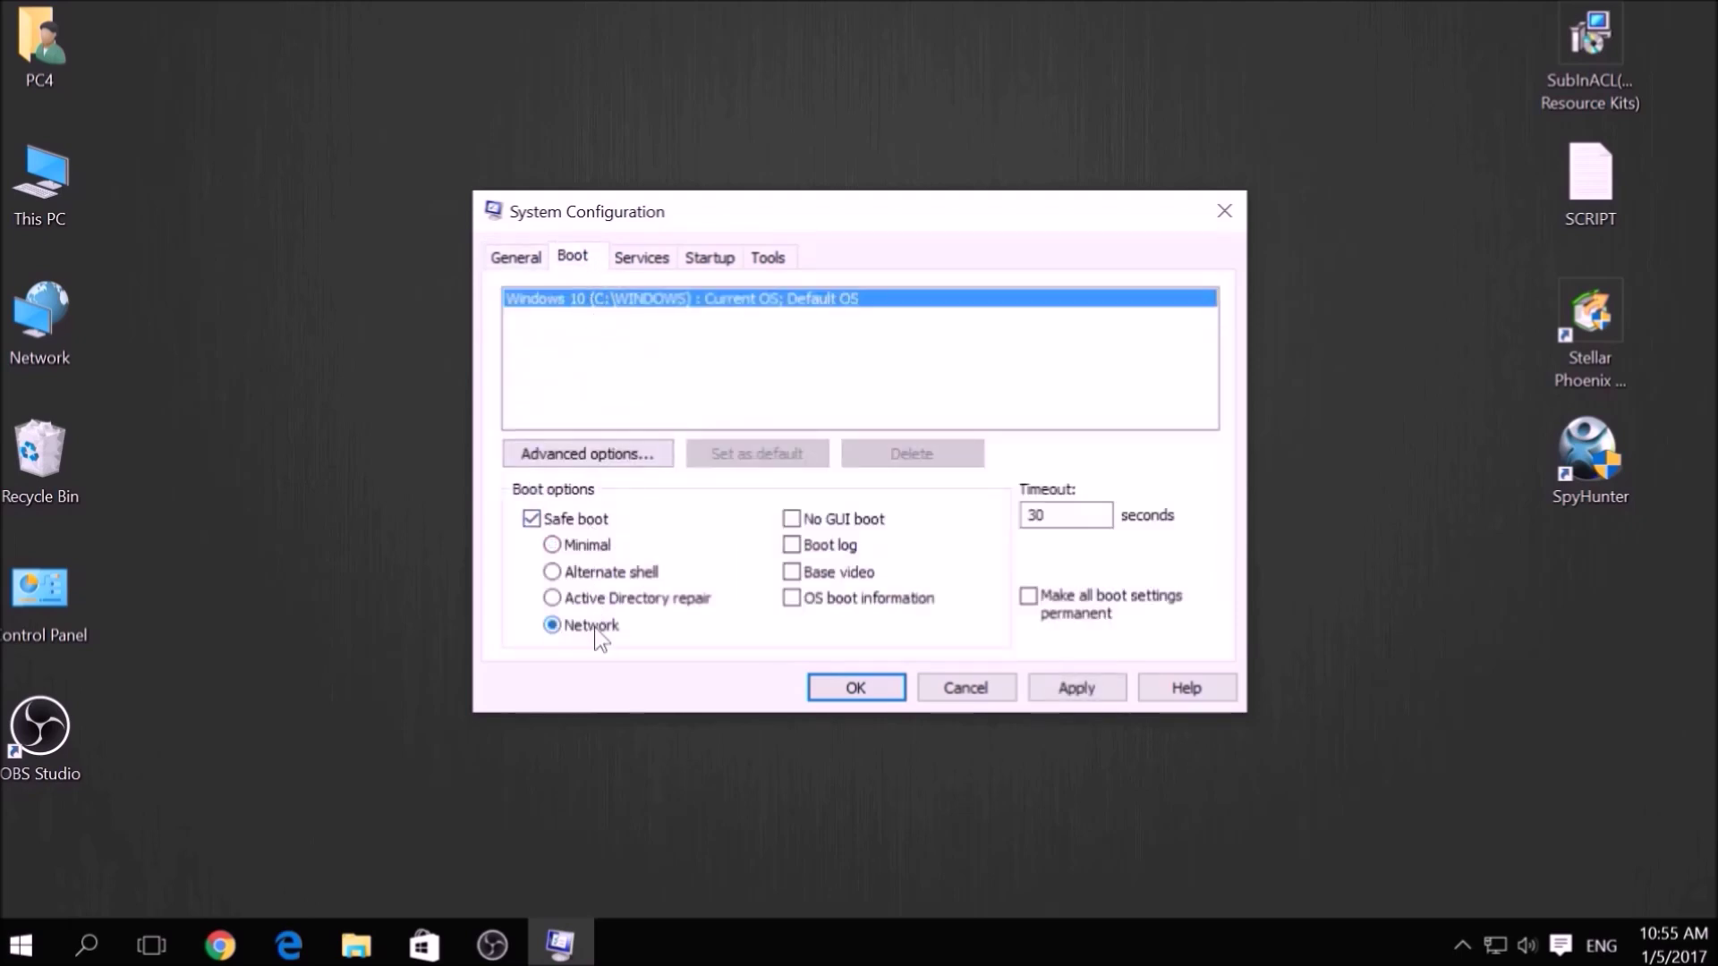
left_click(1034, 682)
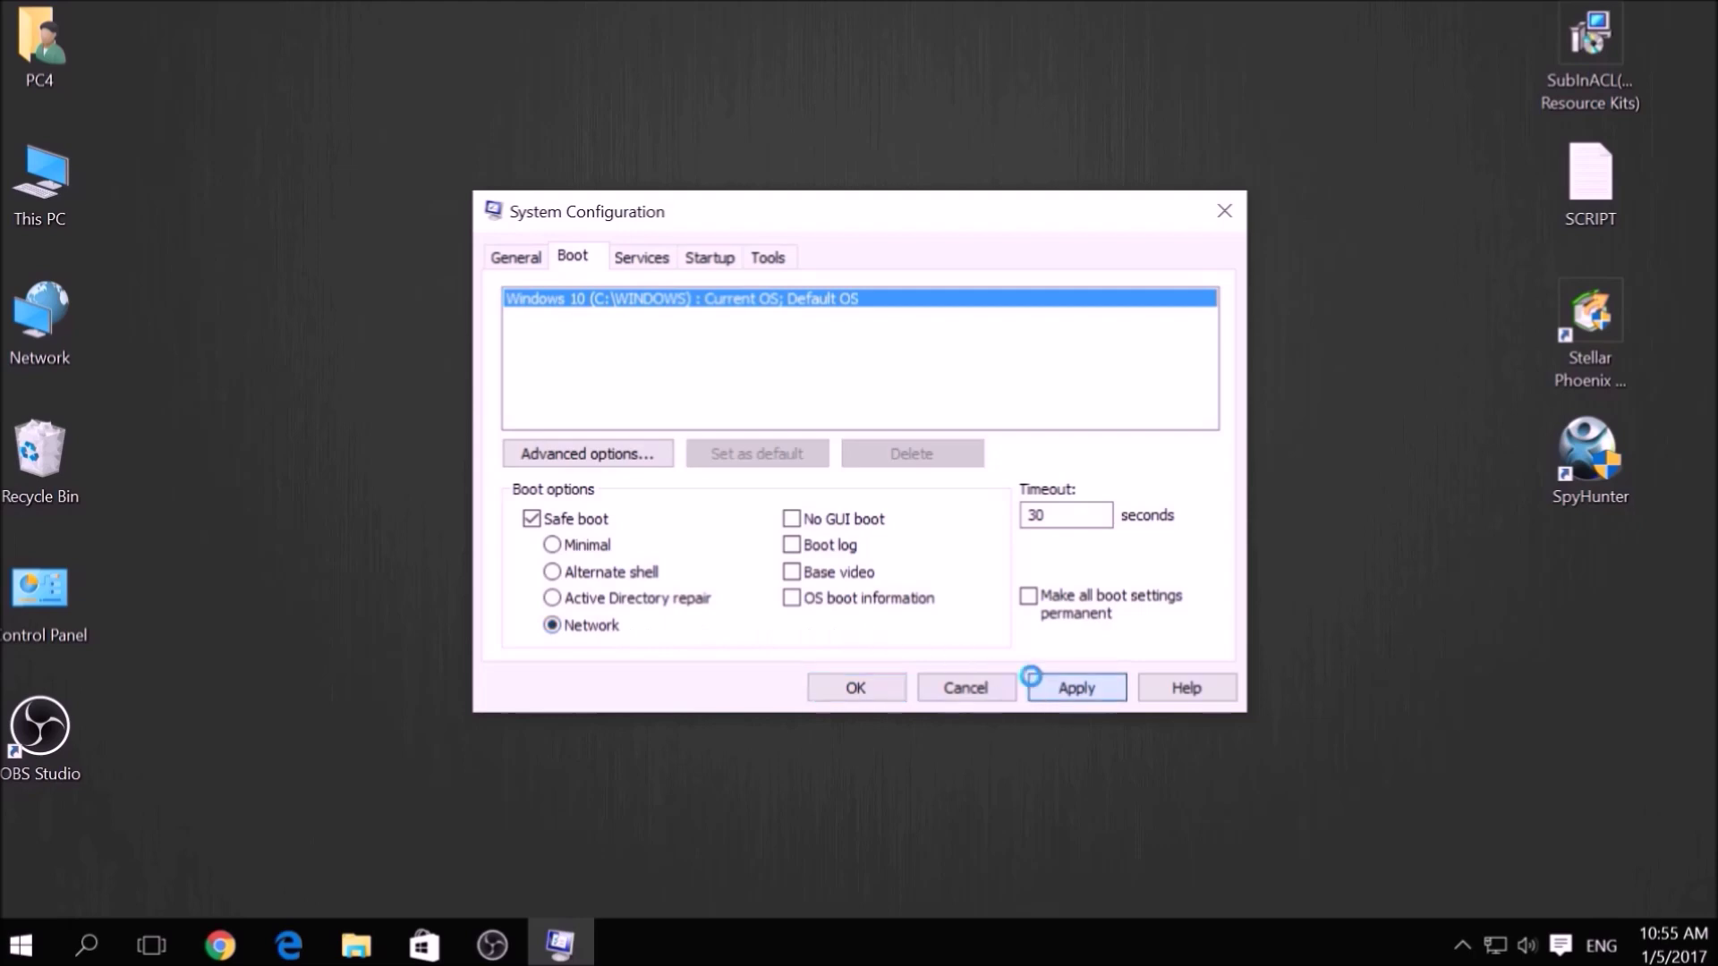
left_click(834, 688)
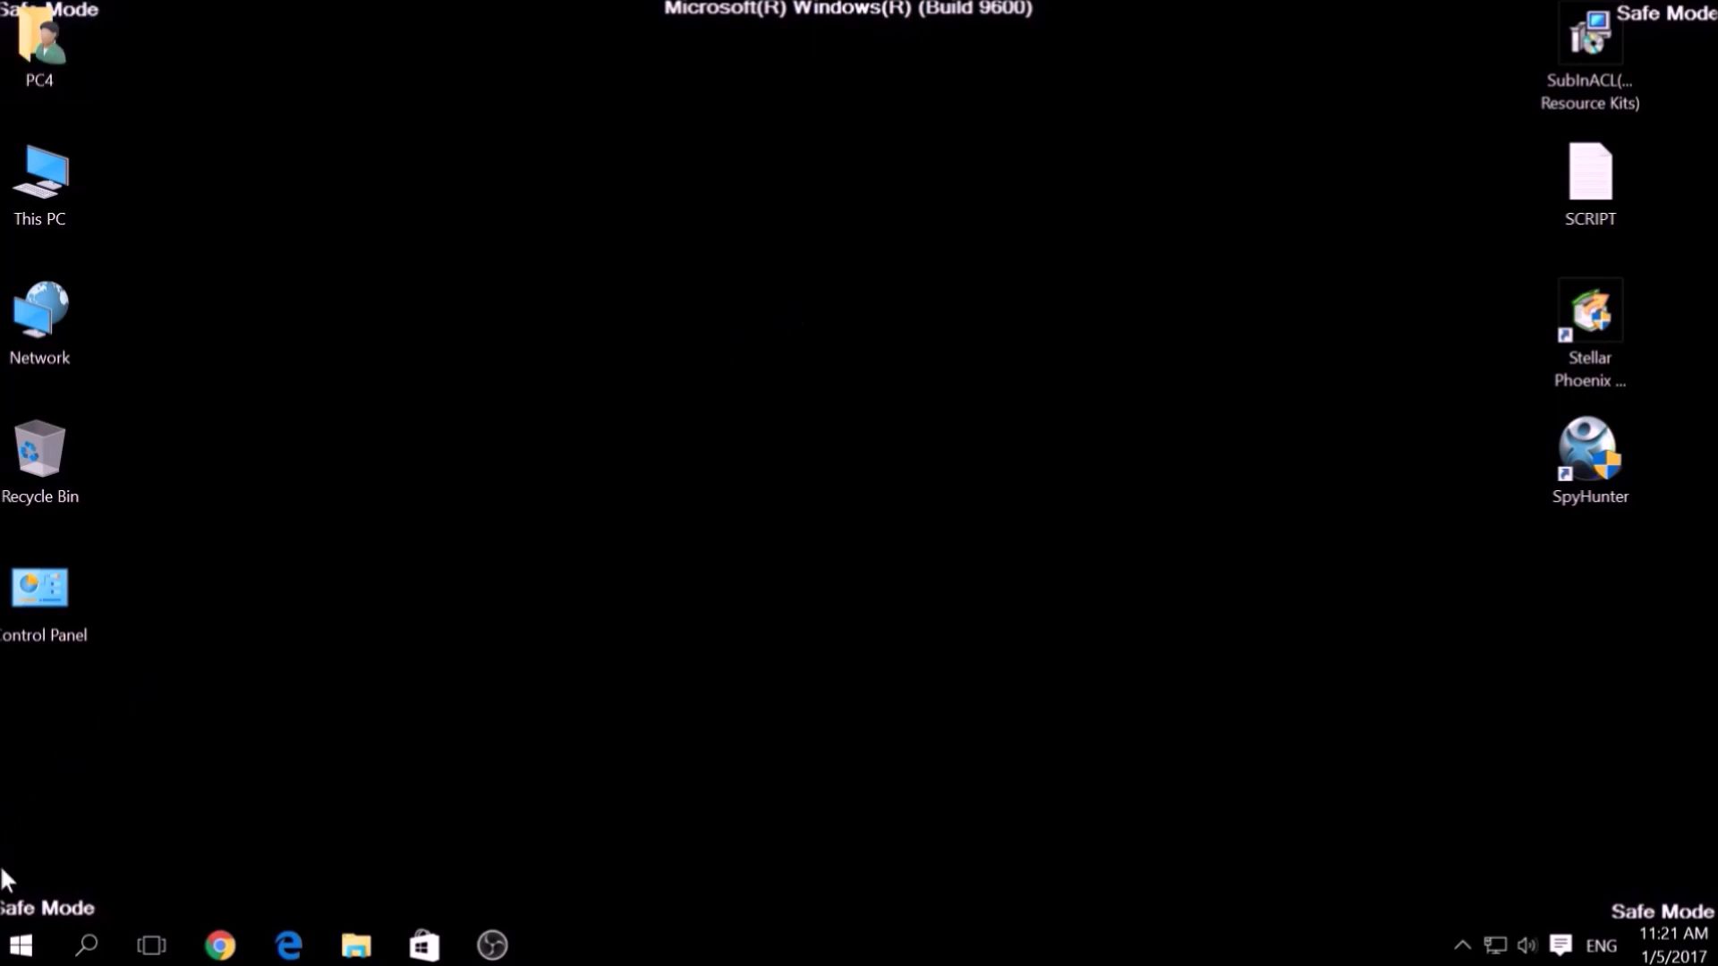
- After rebooting into Safe Mode, select the SubInACL installer on the desktop
left_click_drag(1, 856, 113, 914)
left_click_drag(1626, 881, 1713, 930)
left_click(1568, 98)
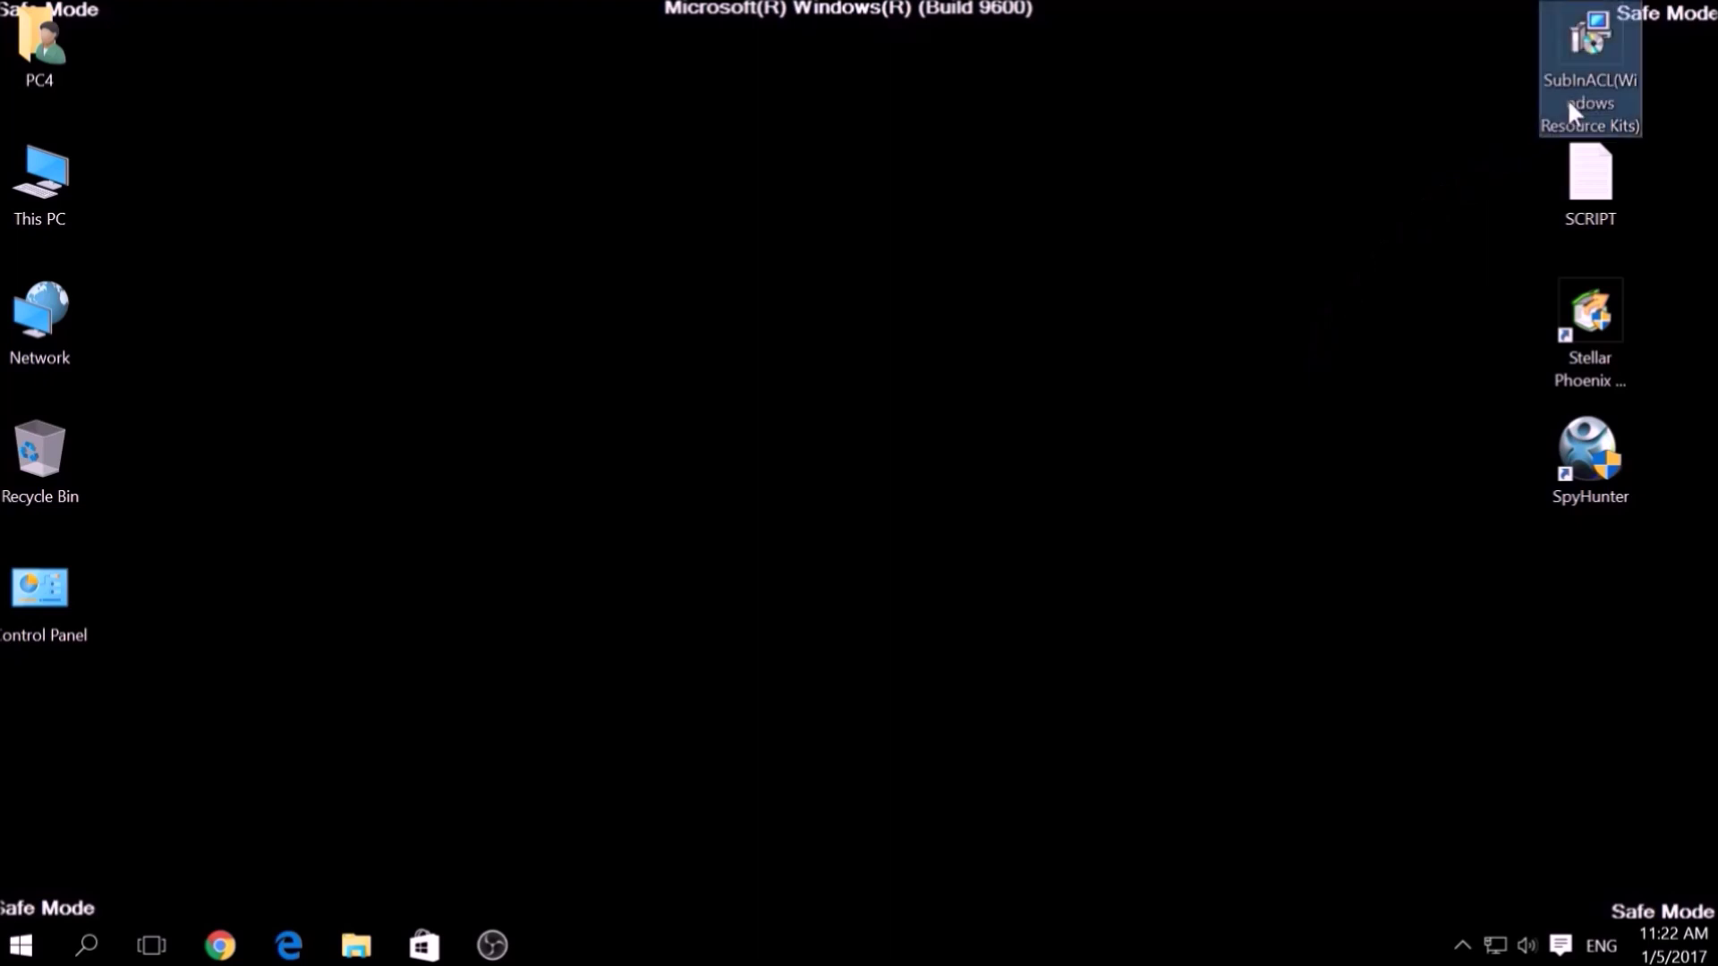
- Open SCRIPT in Notepad, copy all its subinacl commands, and minimise the window
left_click(1587, 165, "ctrl")
double_click(1589, 162)
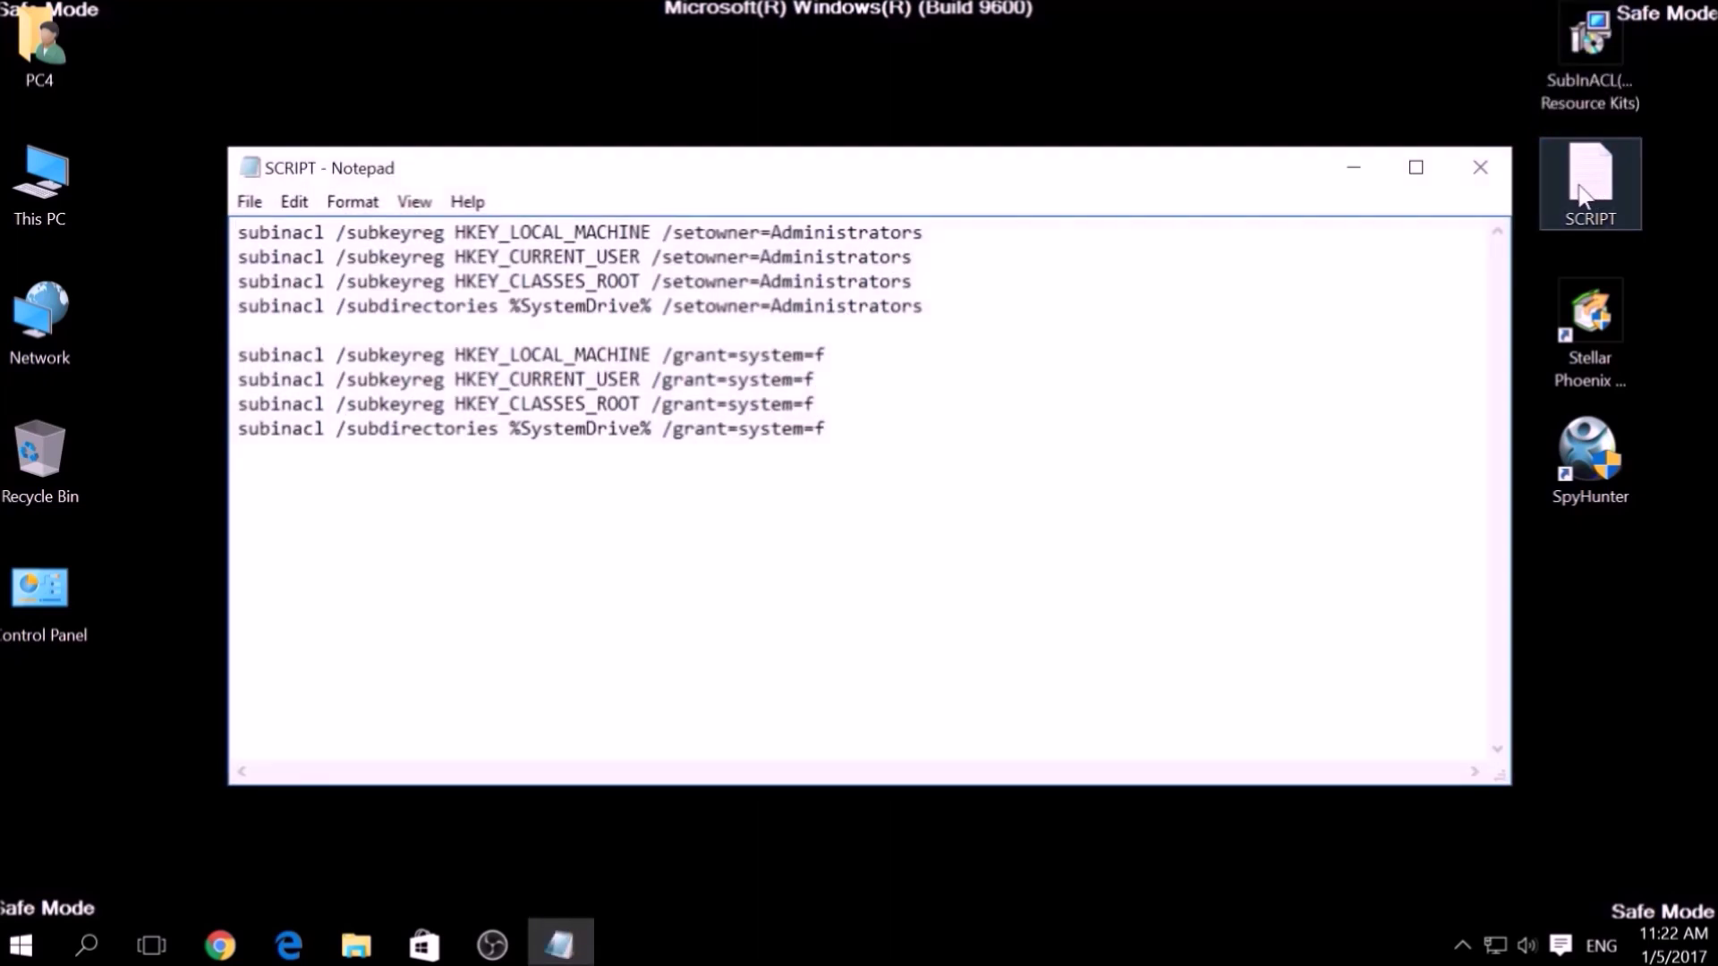
left_click_drag(874, 441, 238, 230)
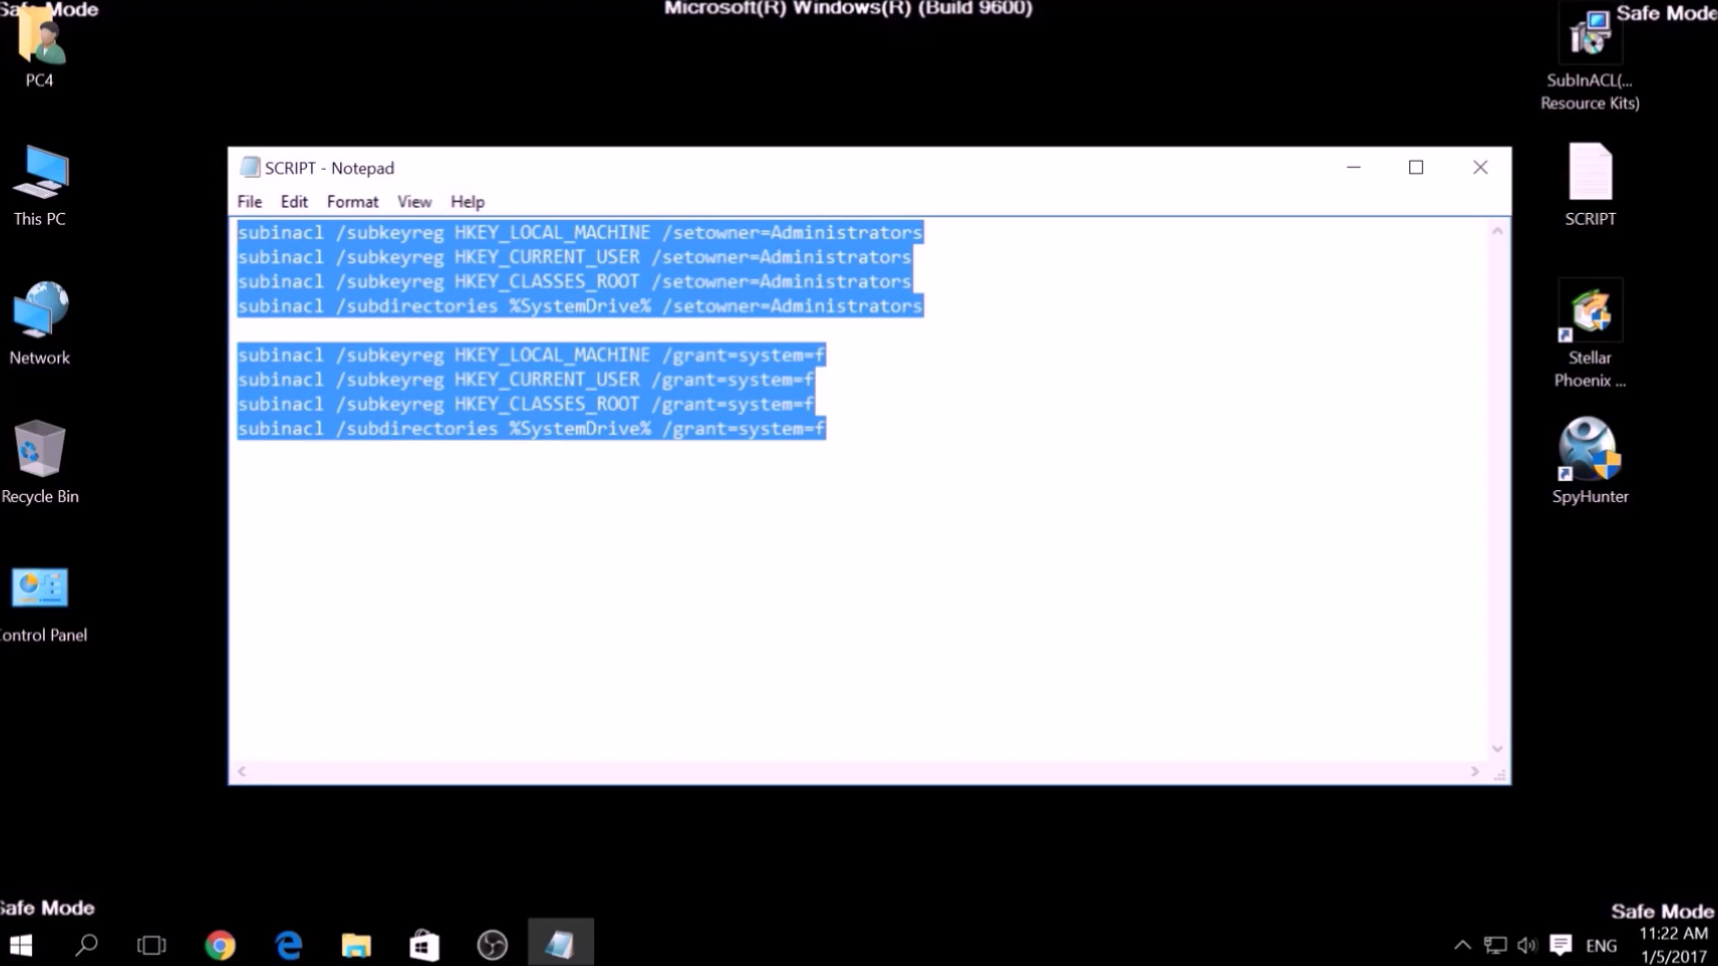
right_click(458, 250)
left_click(514, 337)
left_click(517, 307)
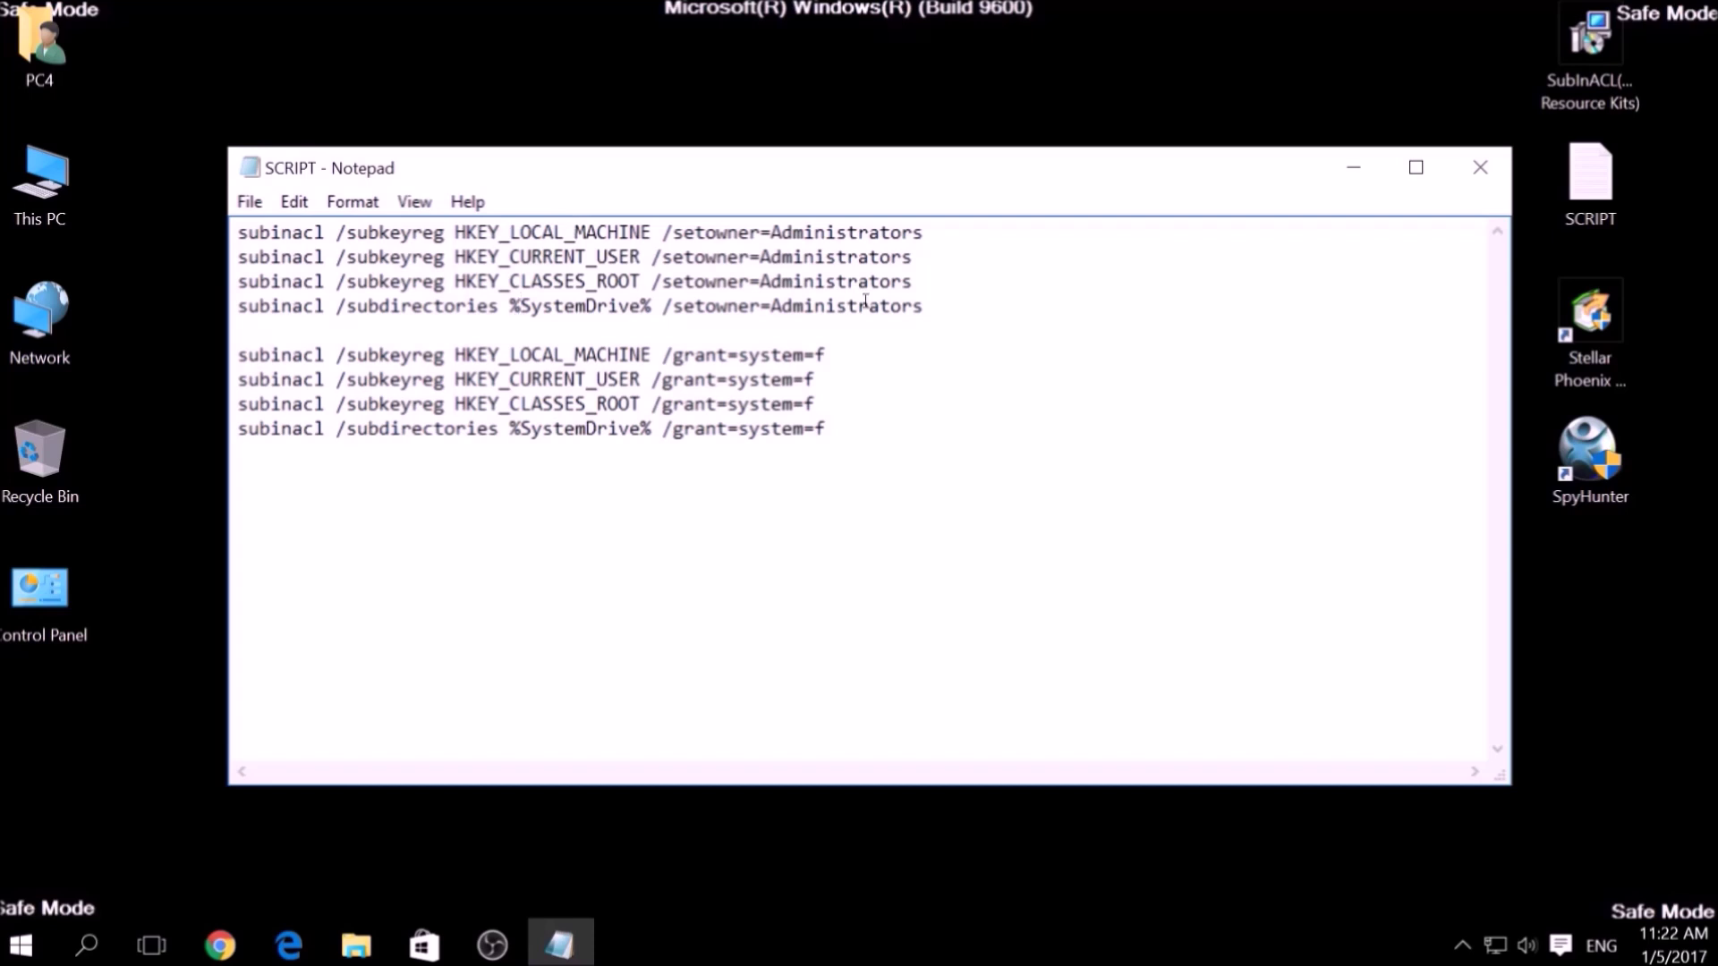
left_click(1363, 176)
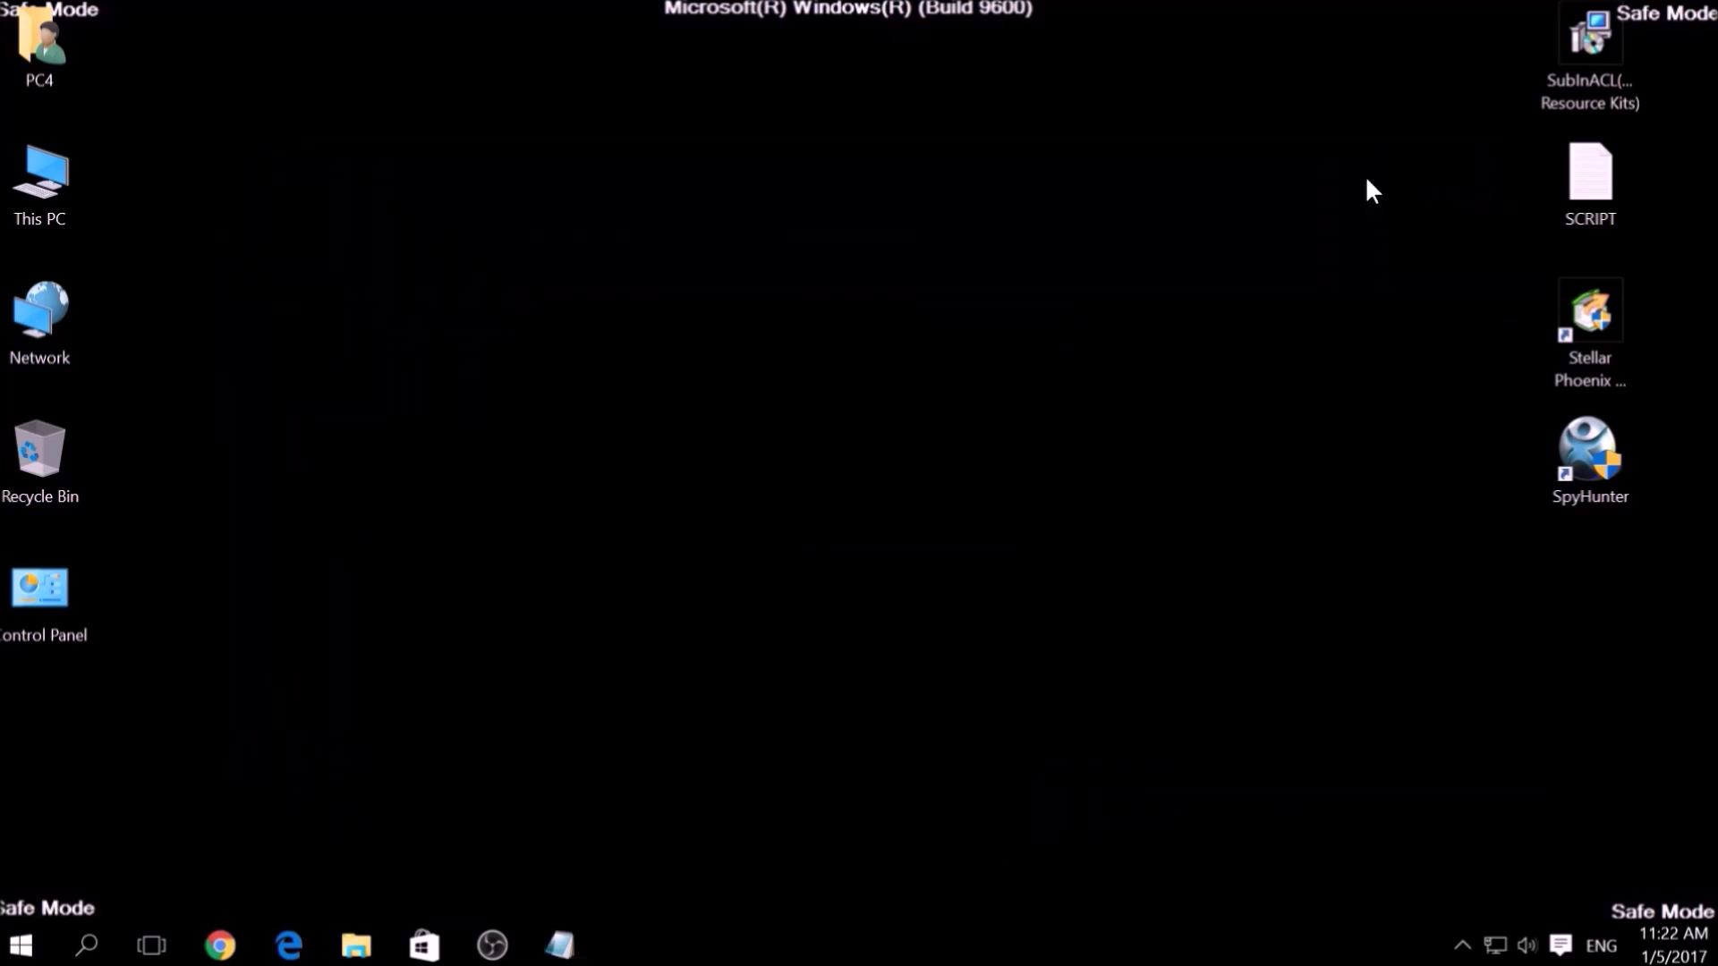
- Run the SubInACL installer, accept the licence, install to the default folder and finish
double_click(1570, 90)
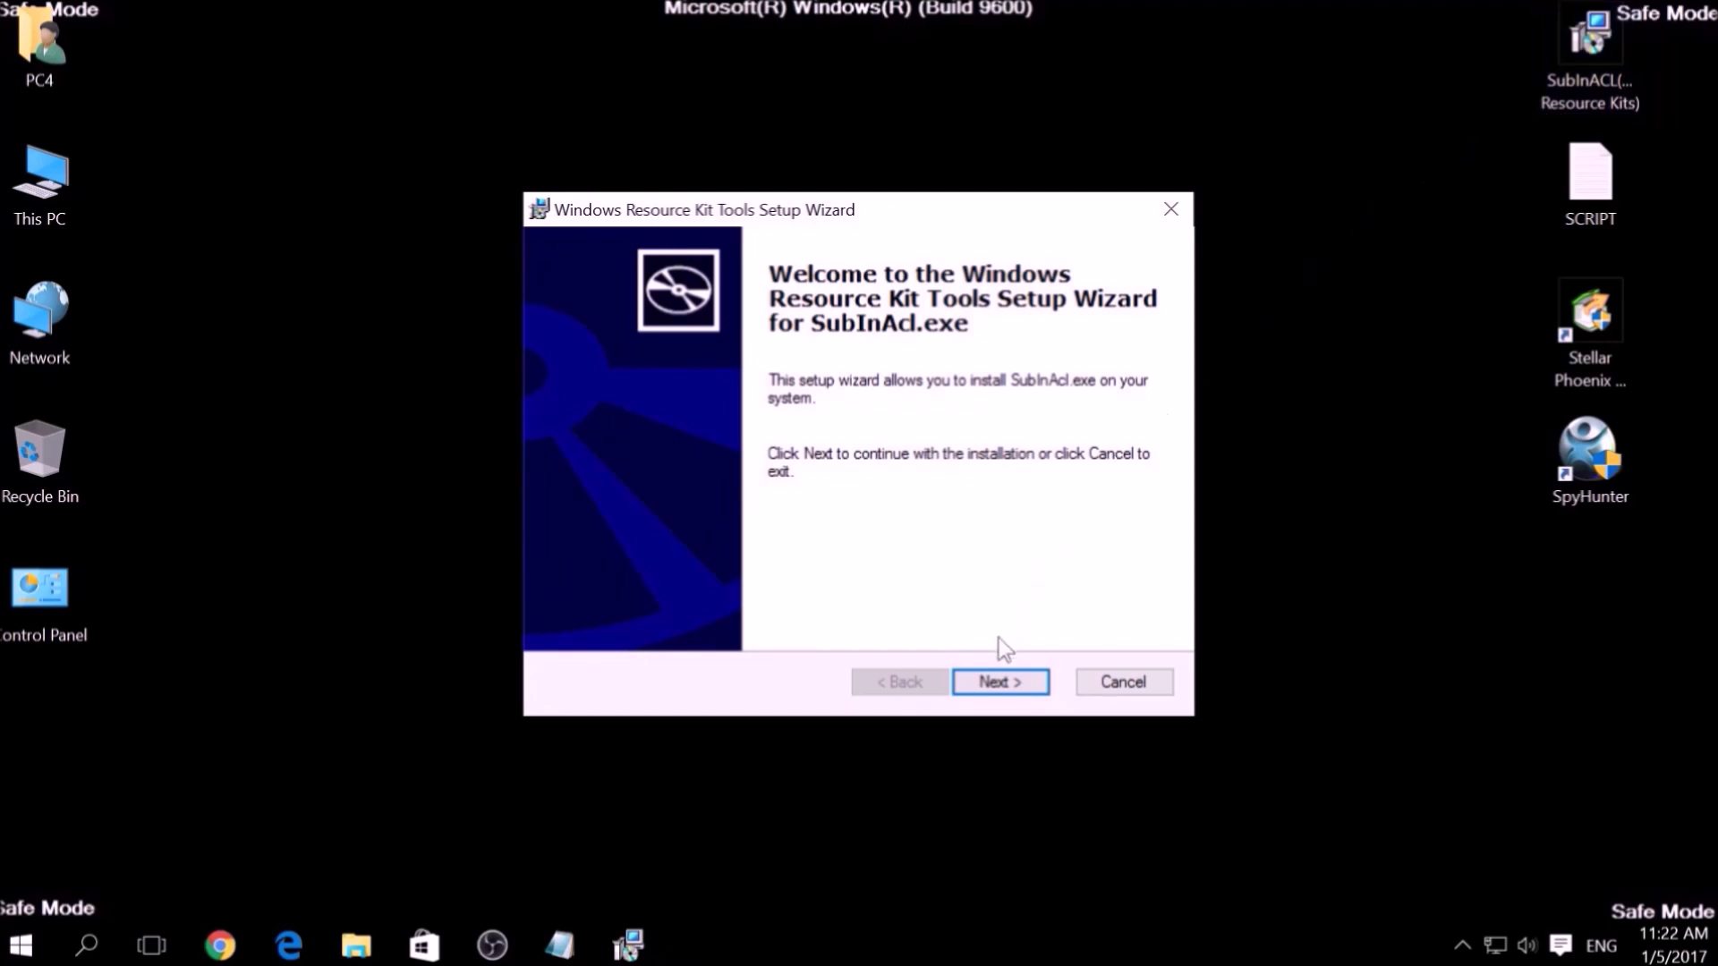
left_click(1000, 681)
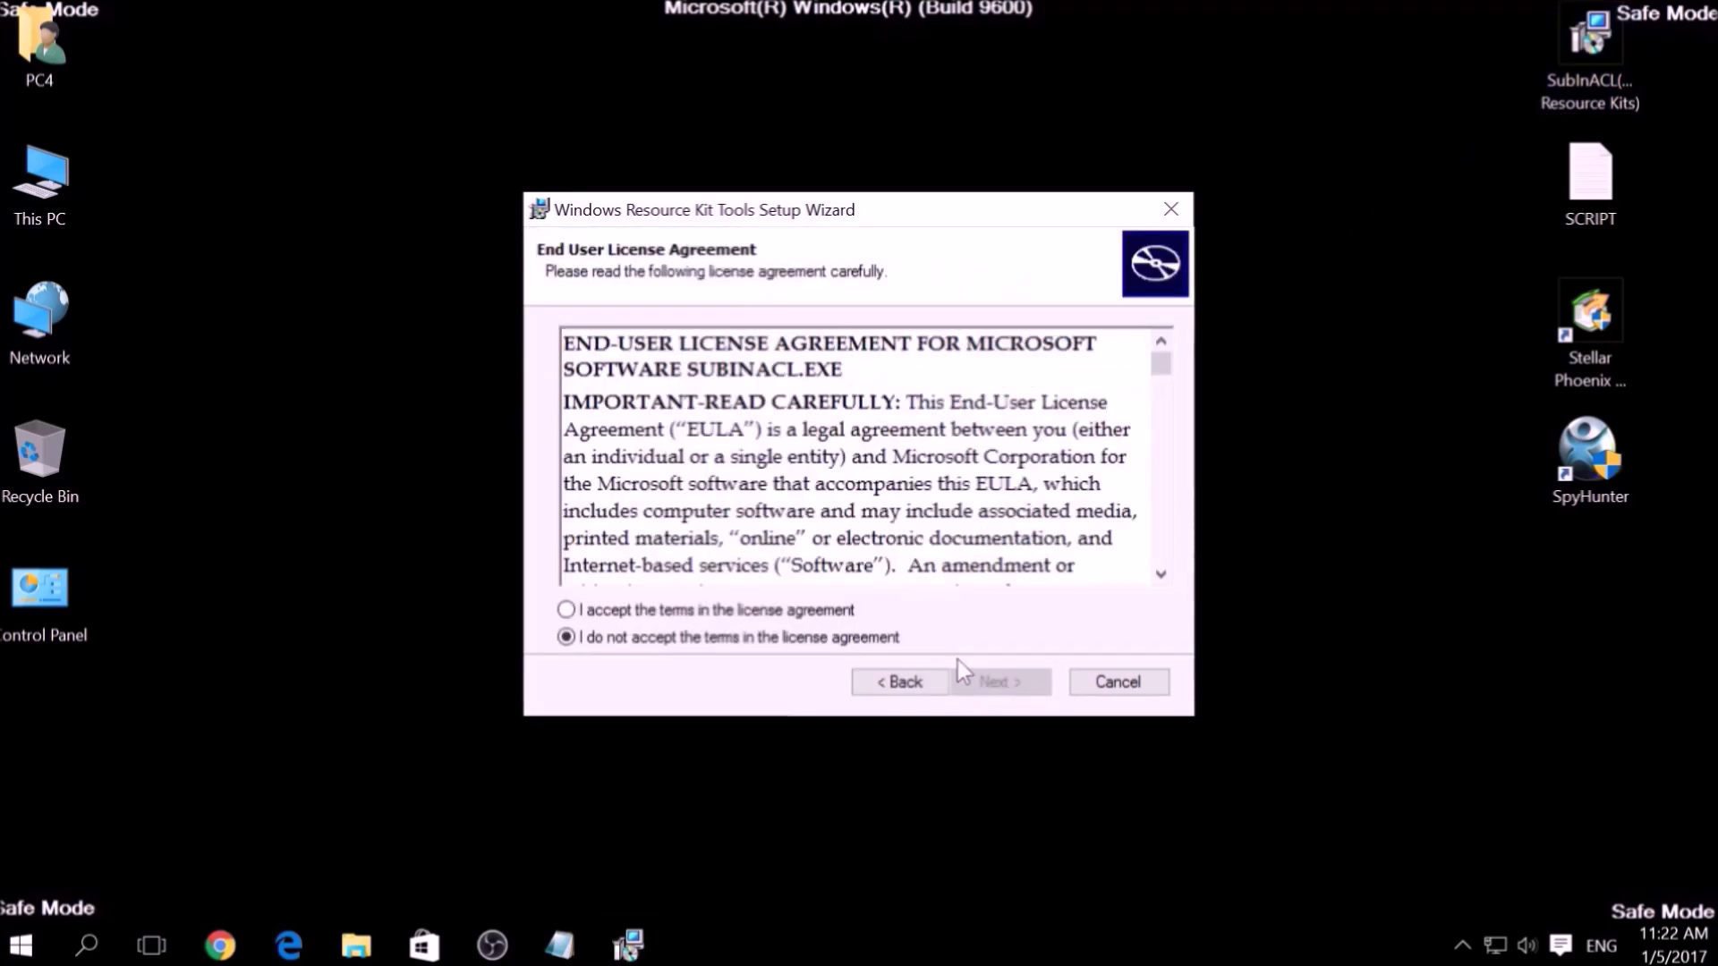
left_click(850, 611)
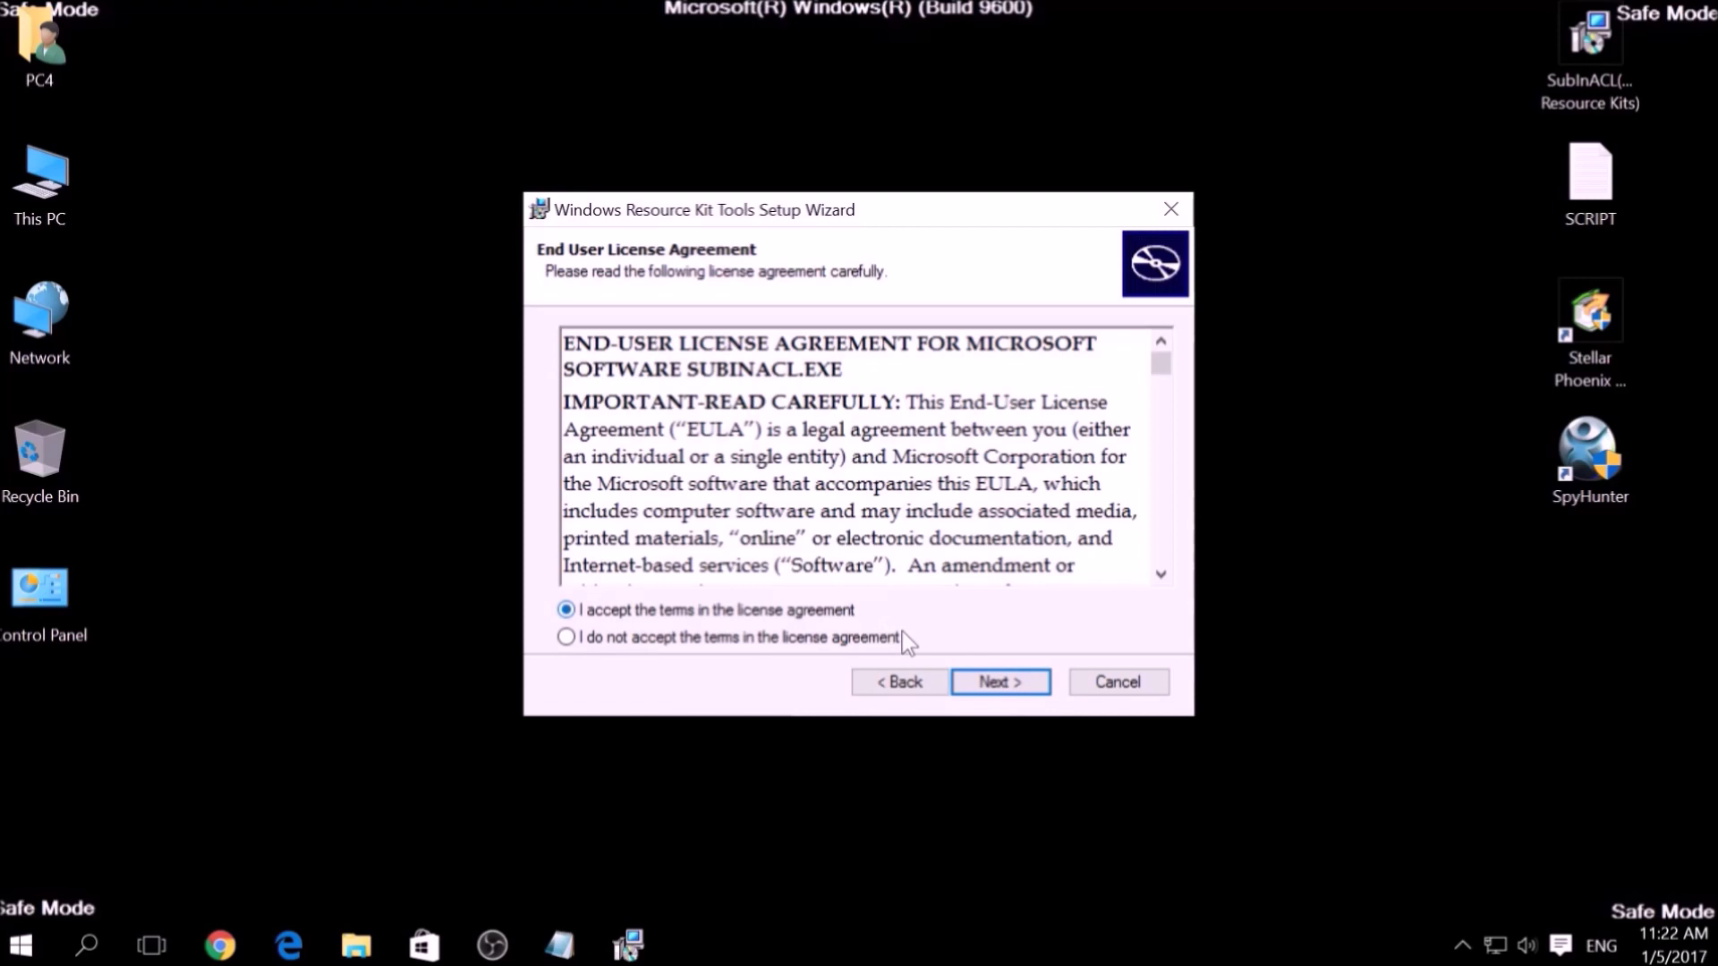
left_click(973, 678)
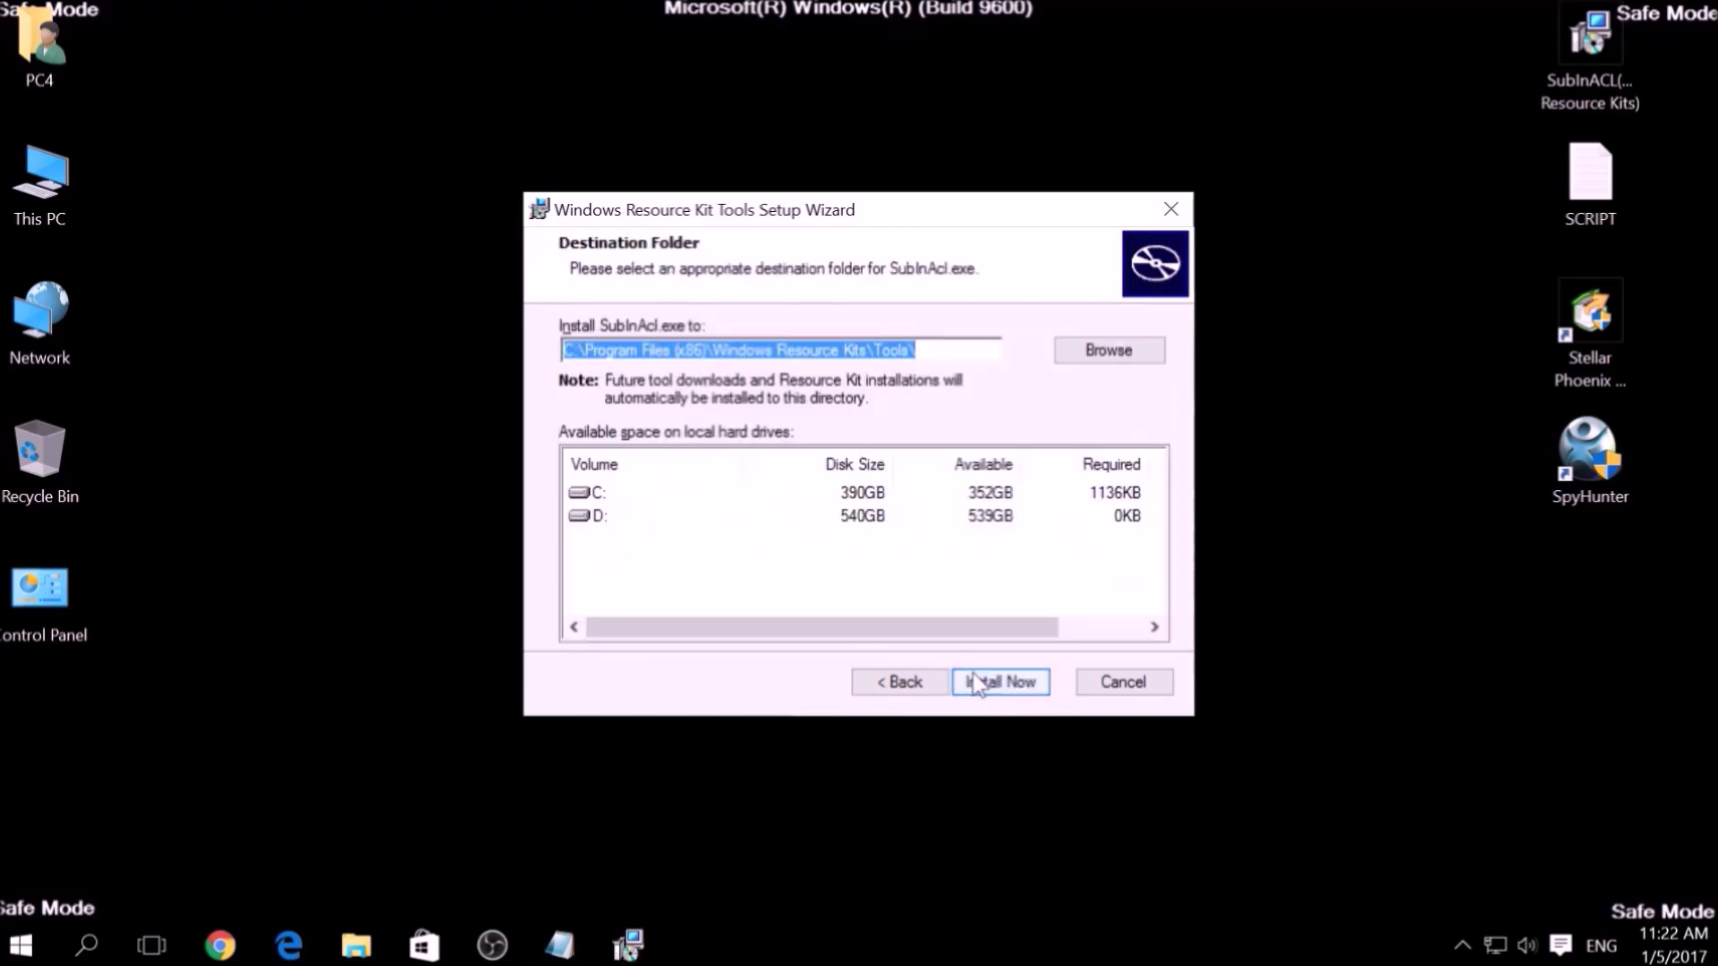
left_click(973, 682)
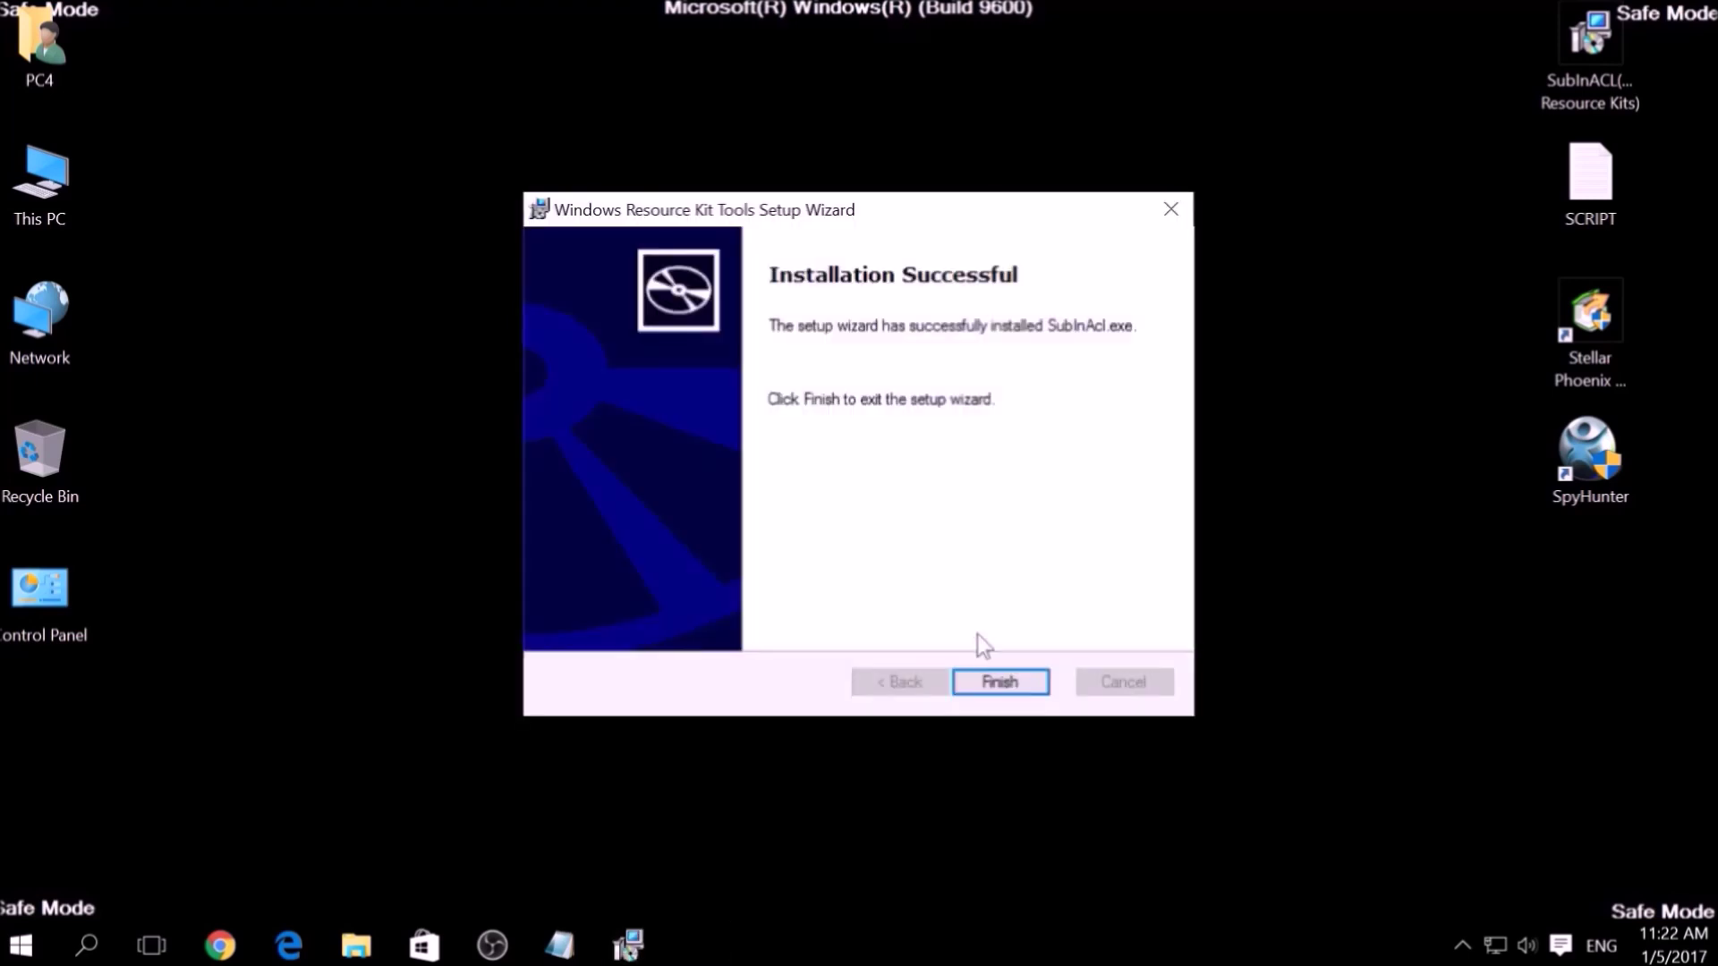
left_click(991, 683)
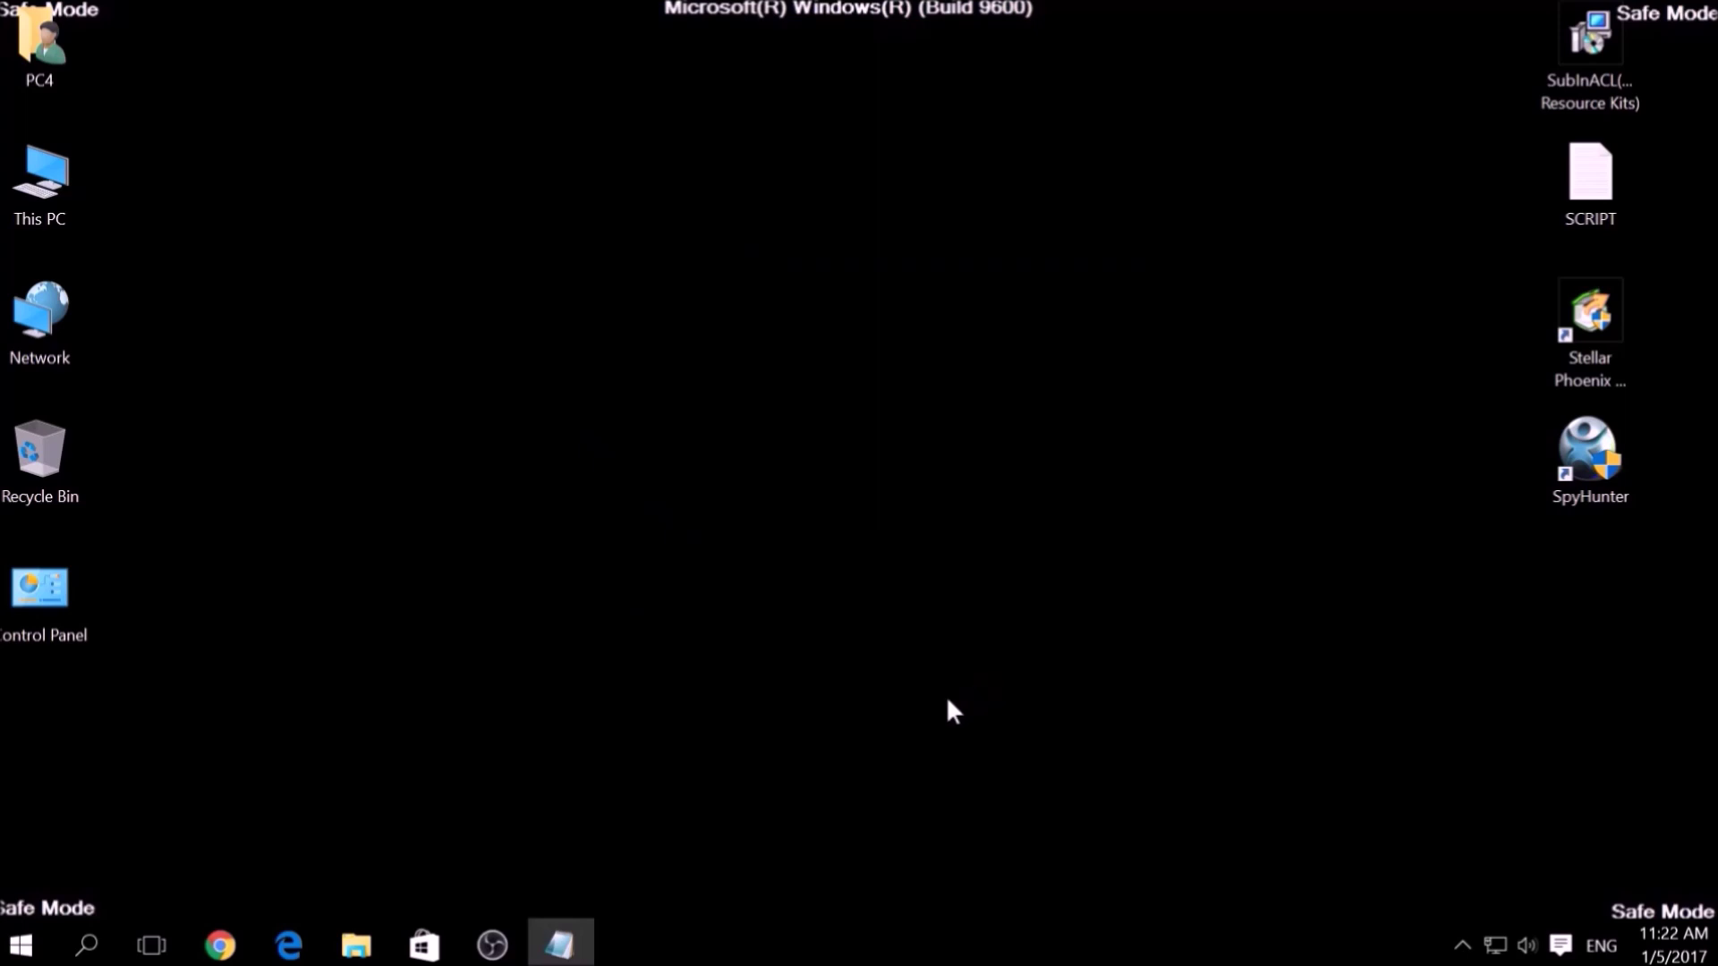
- Restore the SCRIPT Notepad window, select its commands and open the File menu
left_click(576, 935)
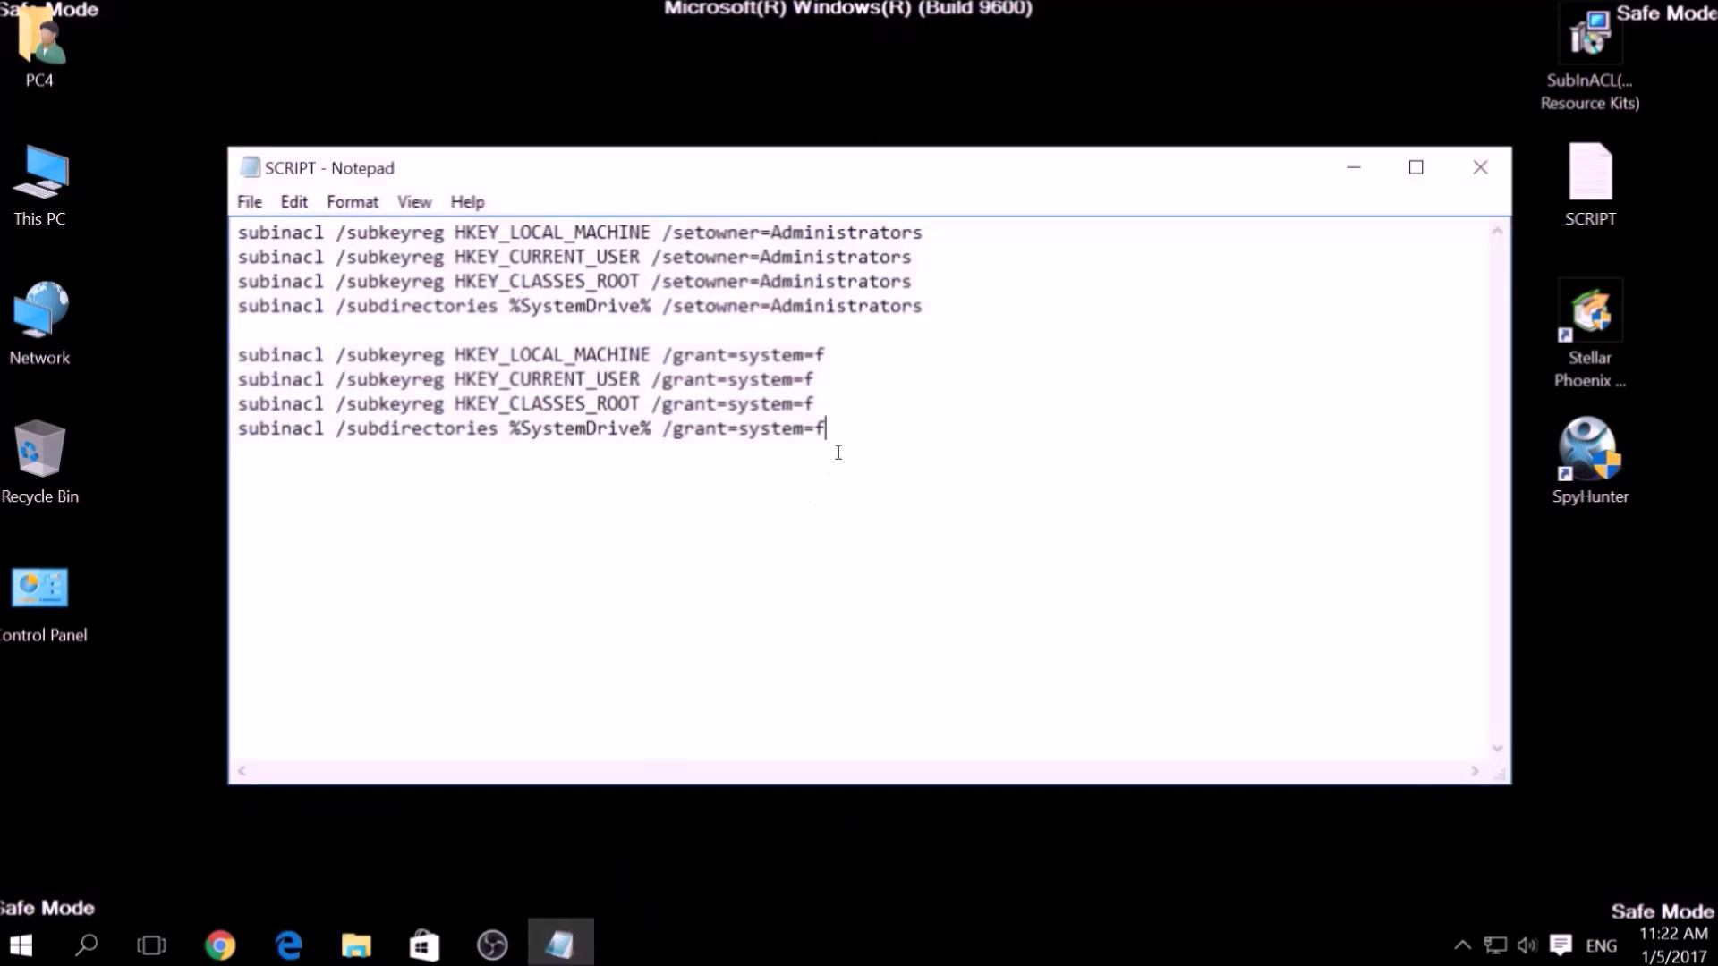
left_click_drag(829, 433, 236, 221)
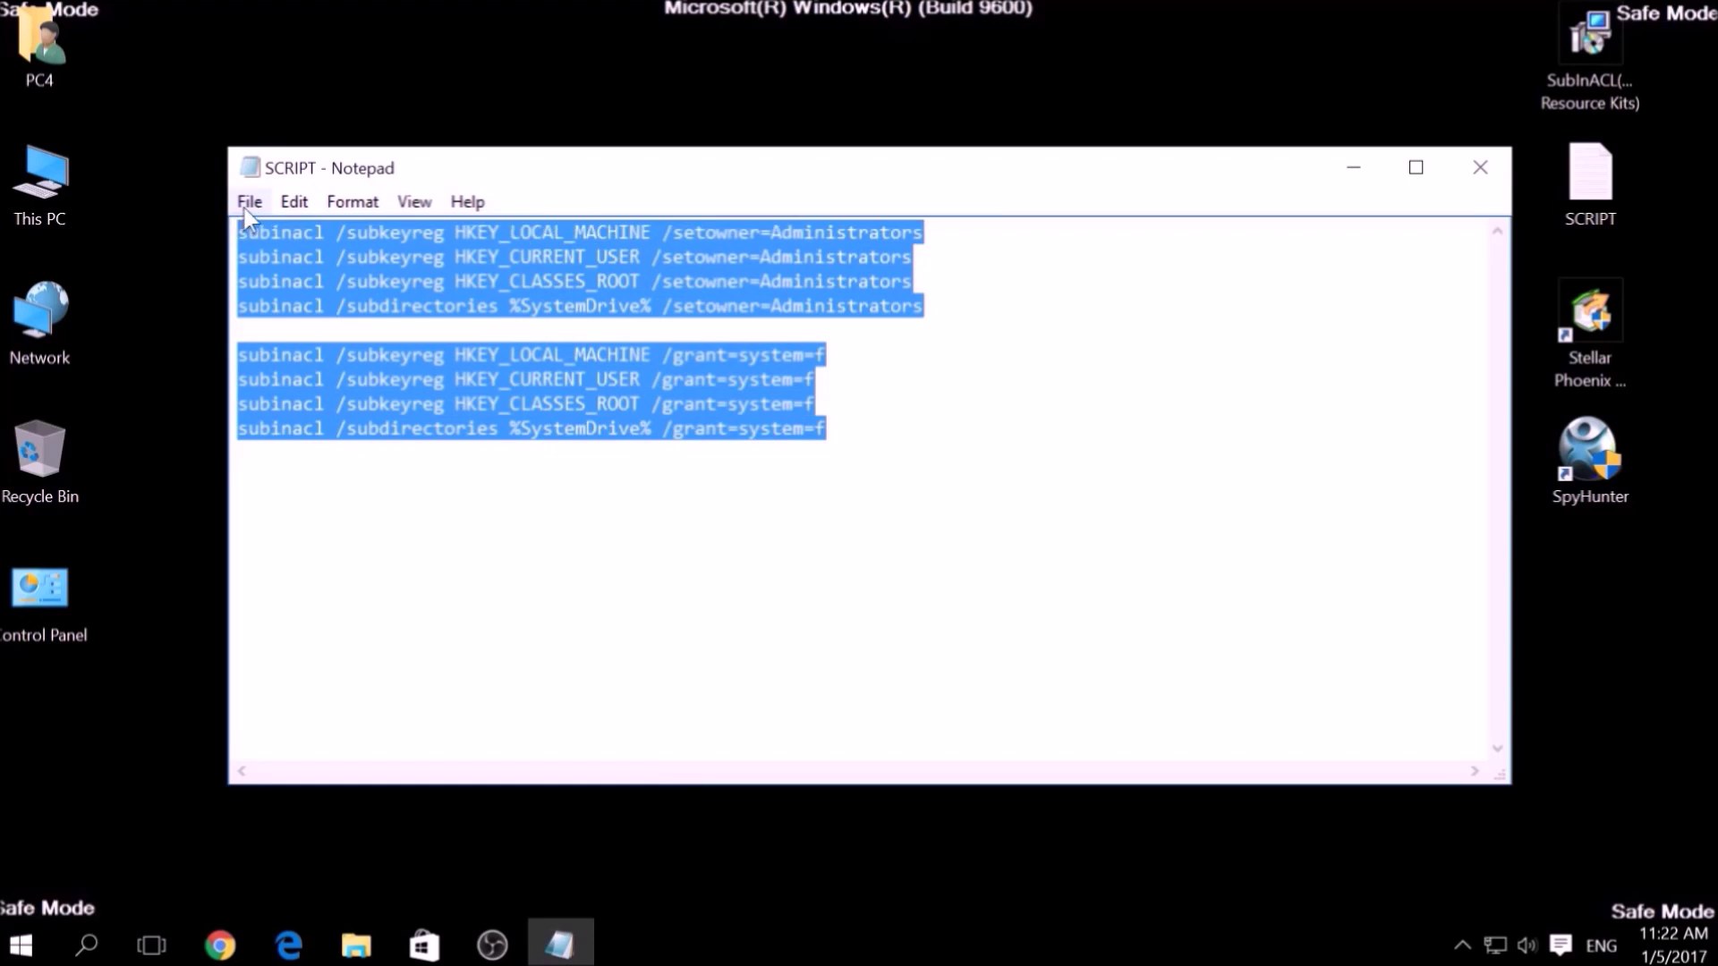
left_click(244, 208)
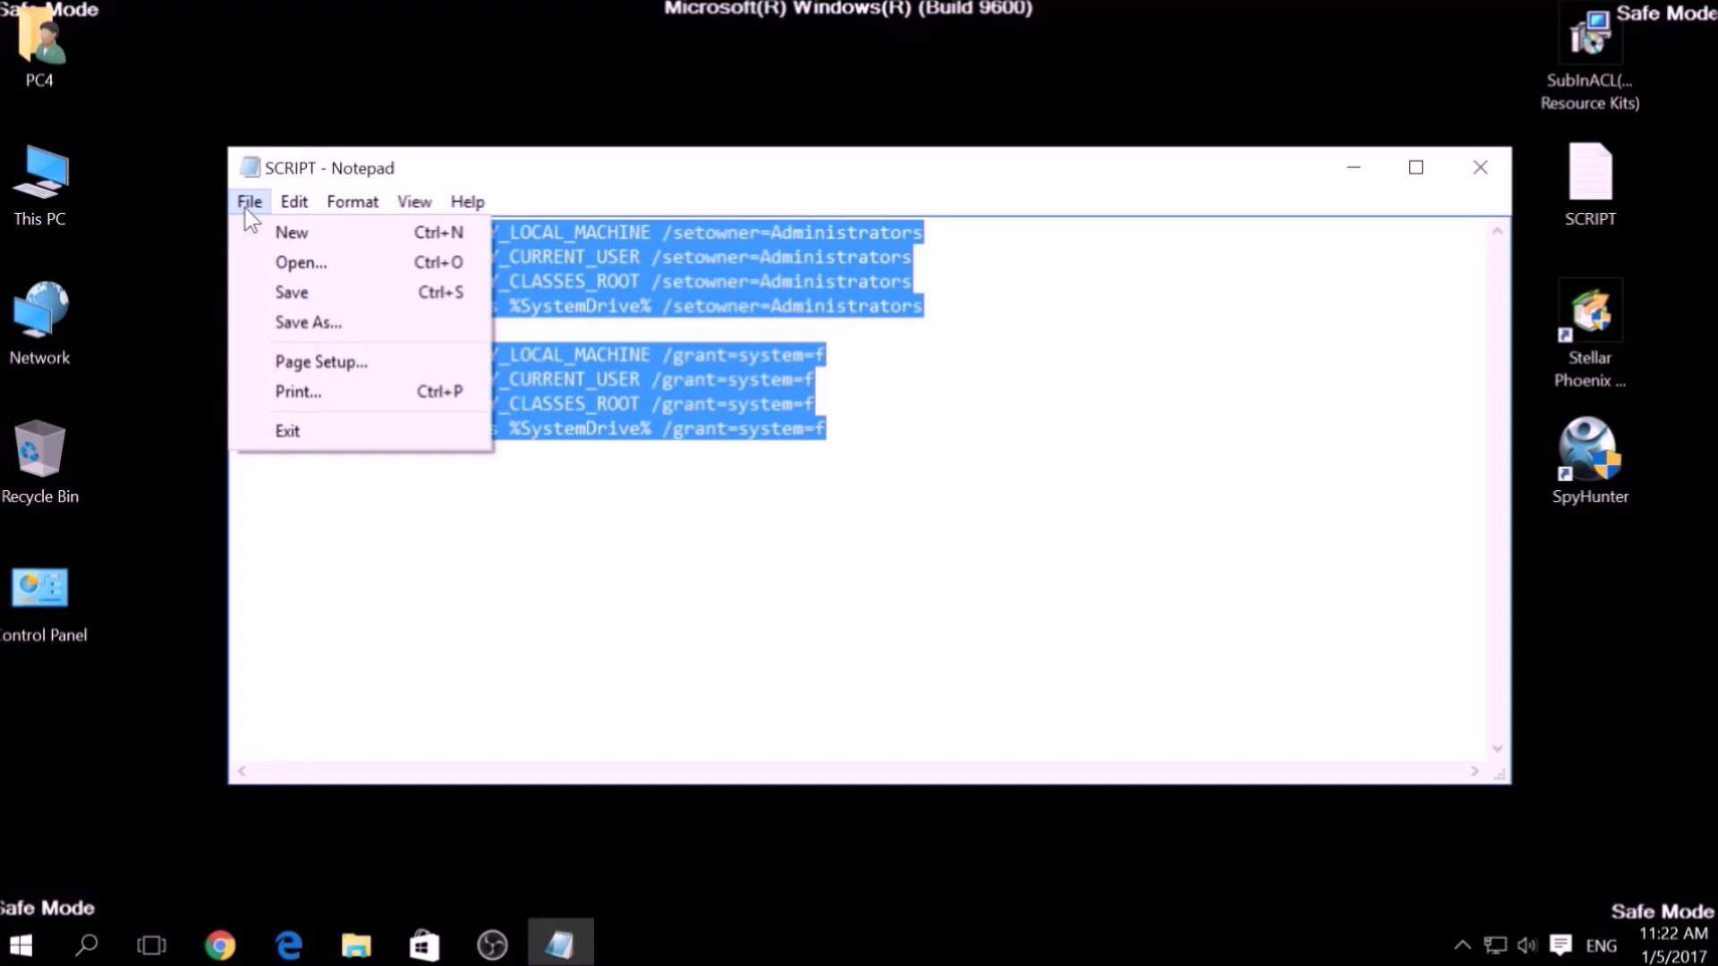
- Save the script to the Desktop as FIX.BAT with Save as type set to All Files
left_click(313, 320)
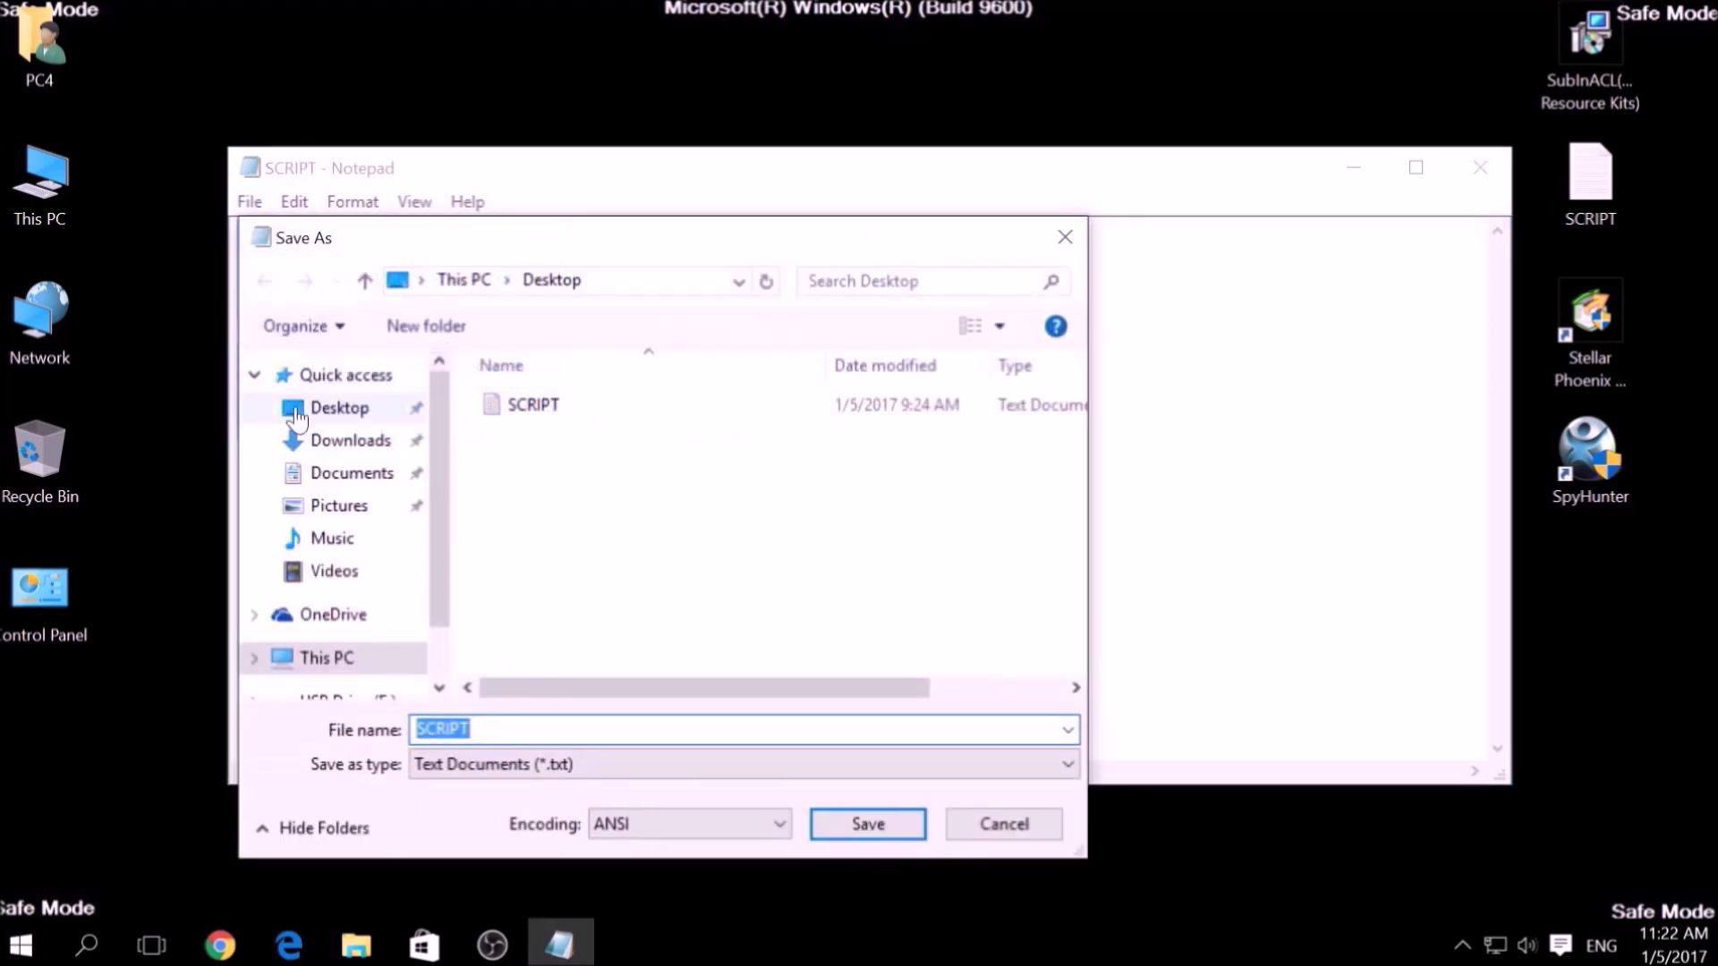
left_click(331, 414)
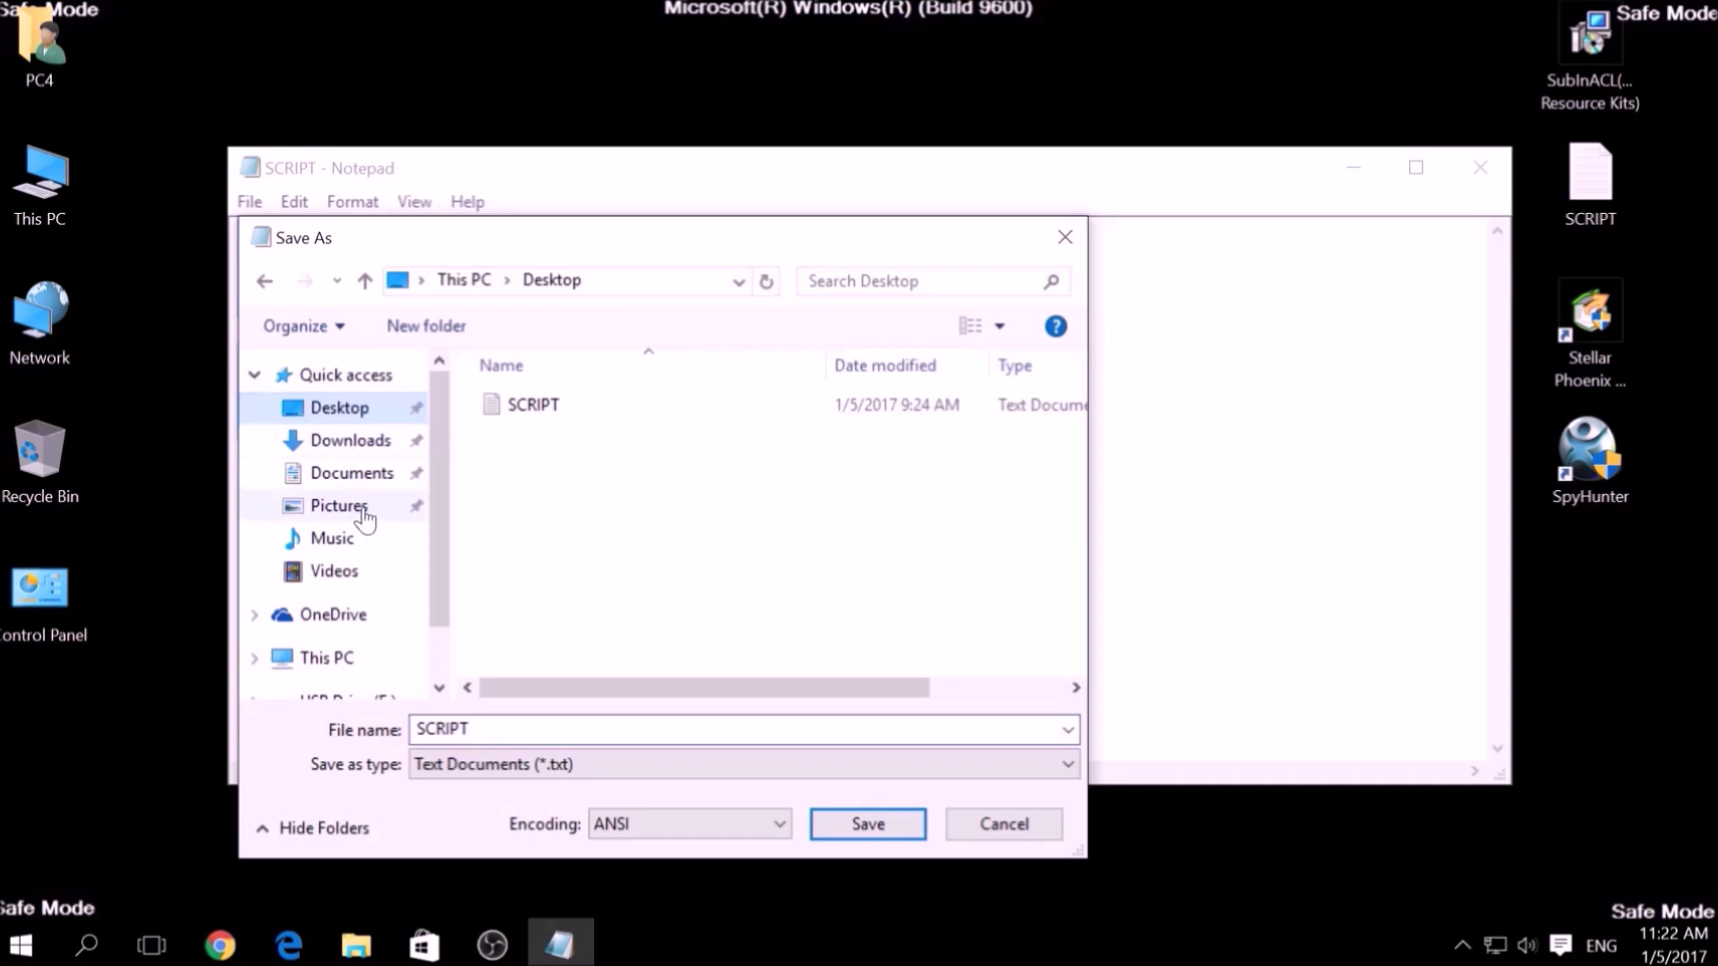
double_click(466, 727)
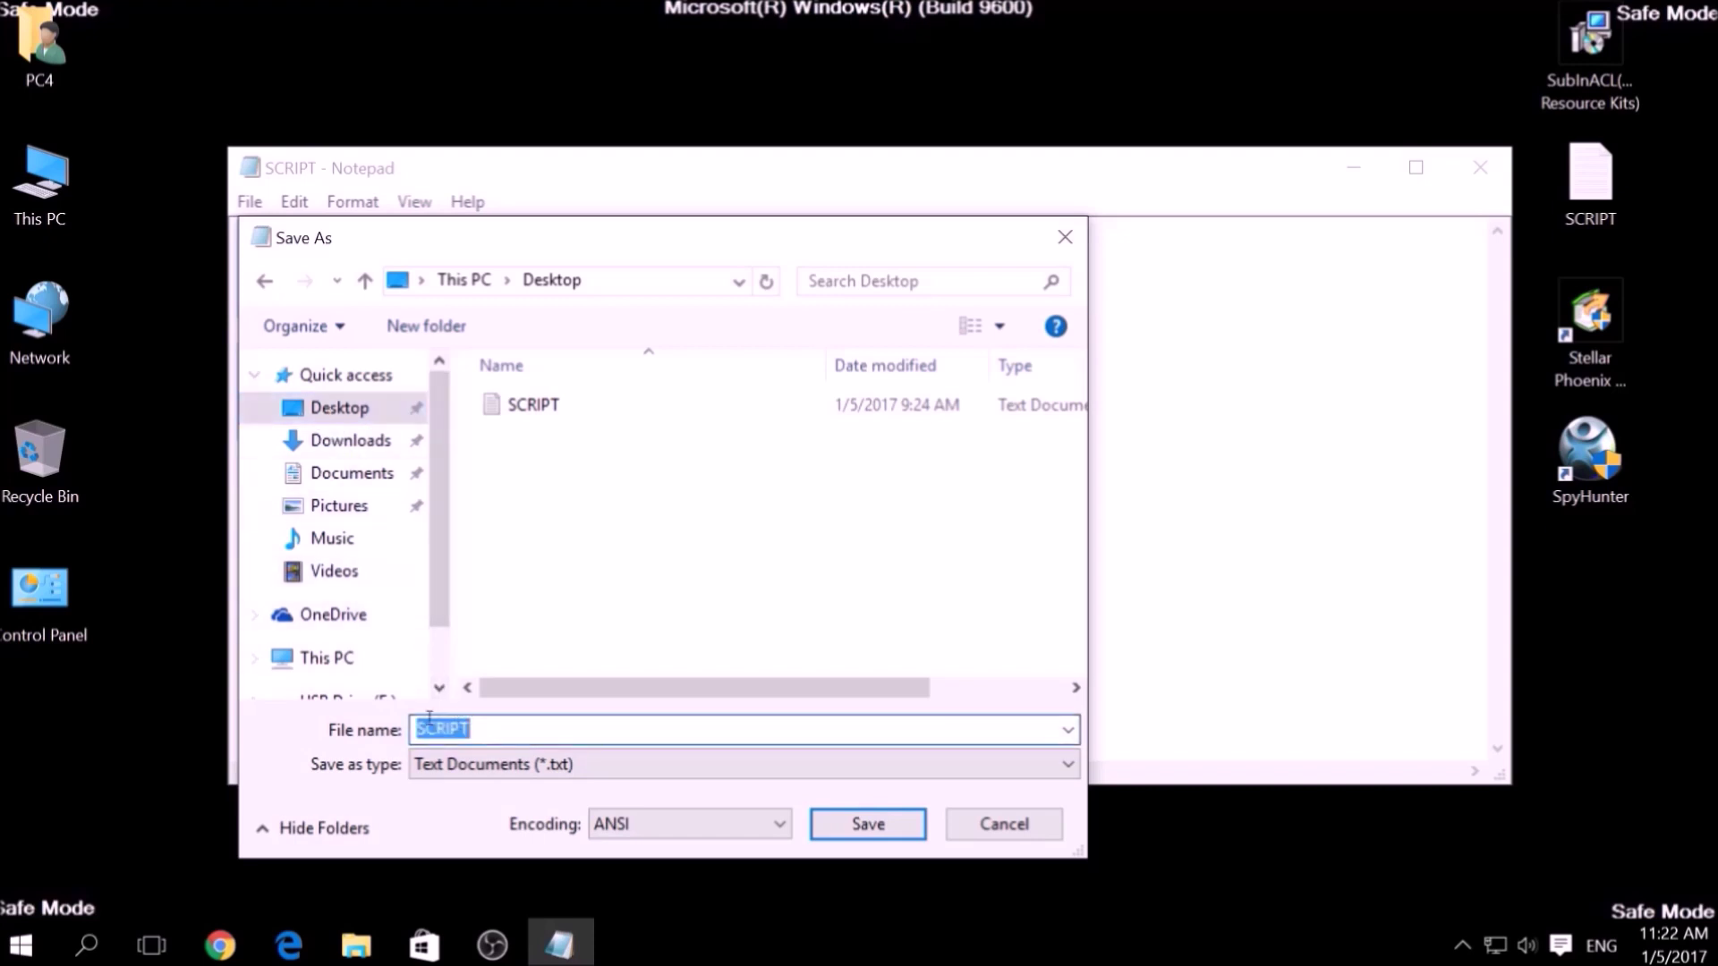
type("FIX.BAT")
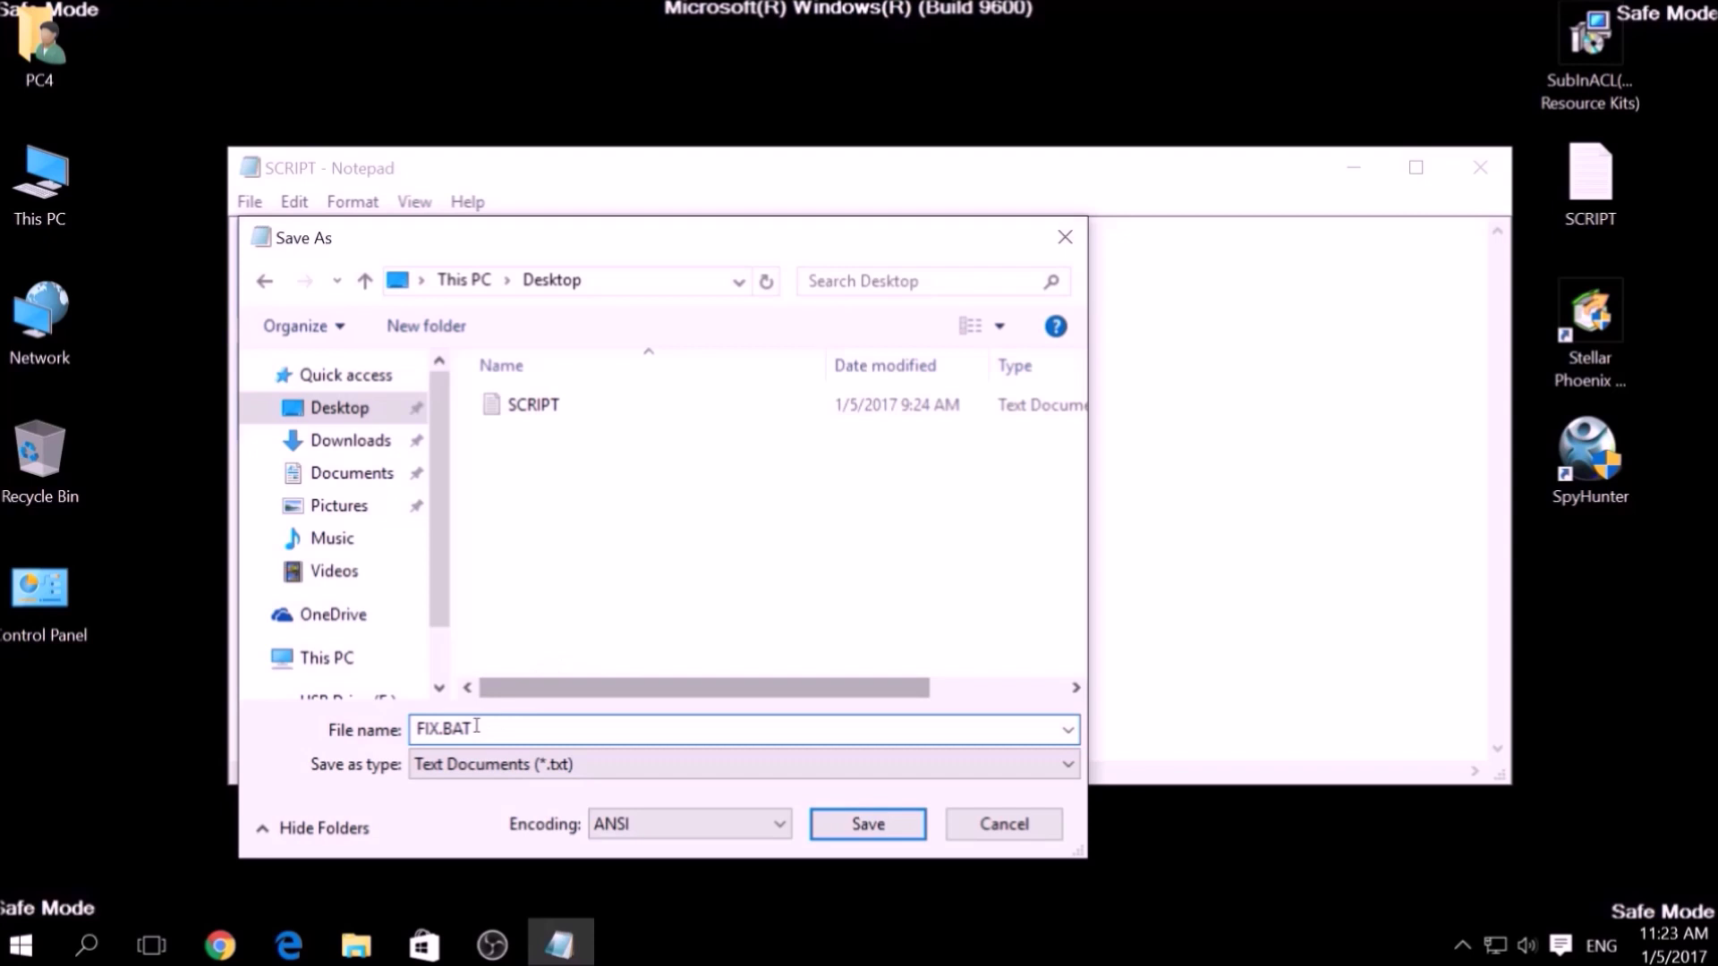
left_click_drag(474, 729, 443, 730)
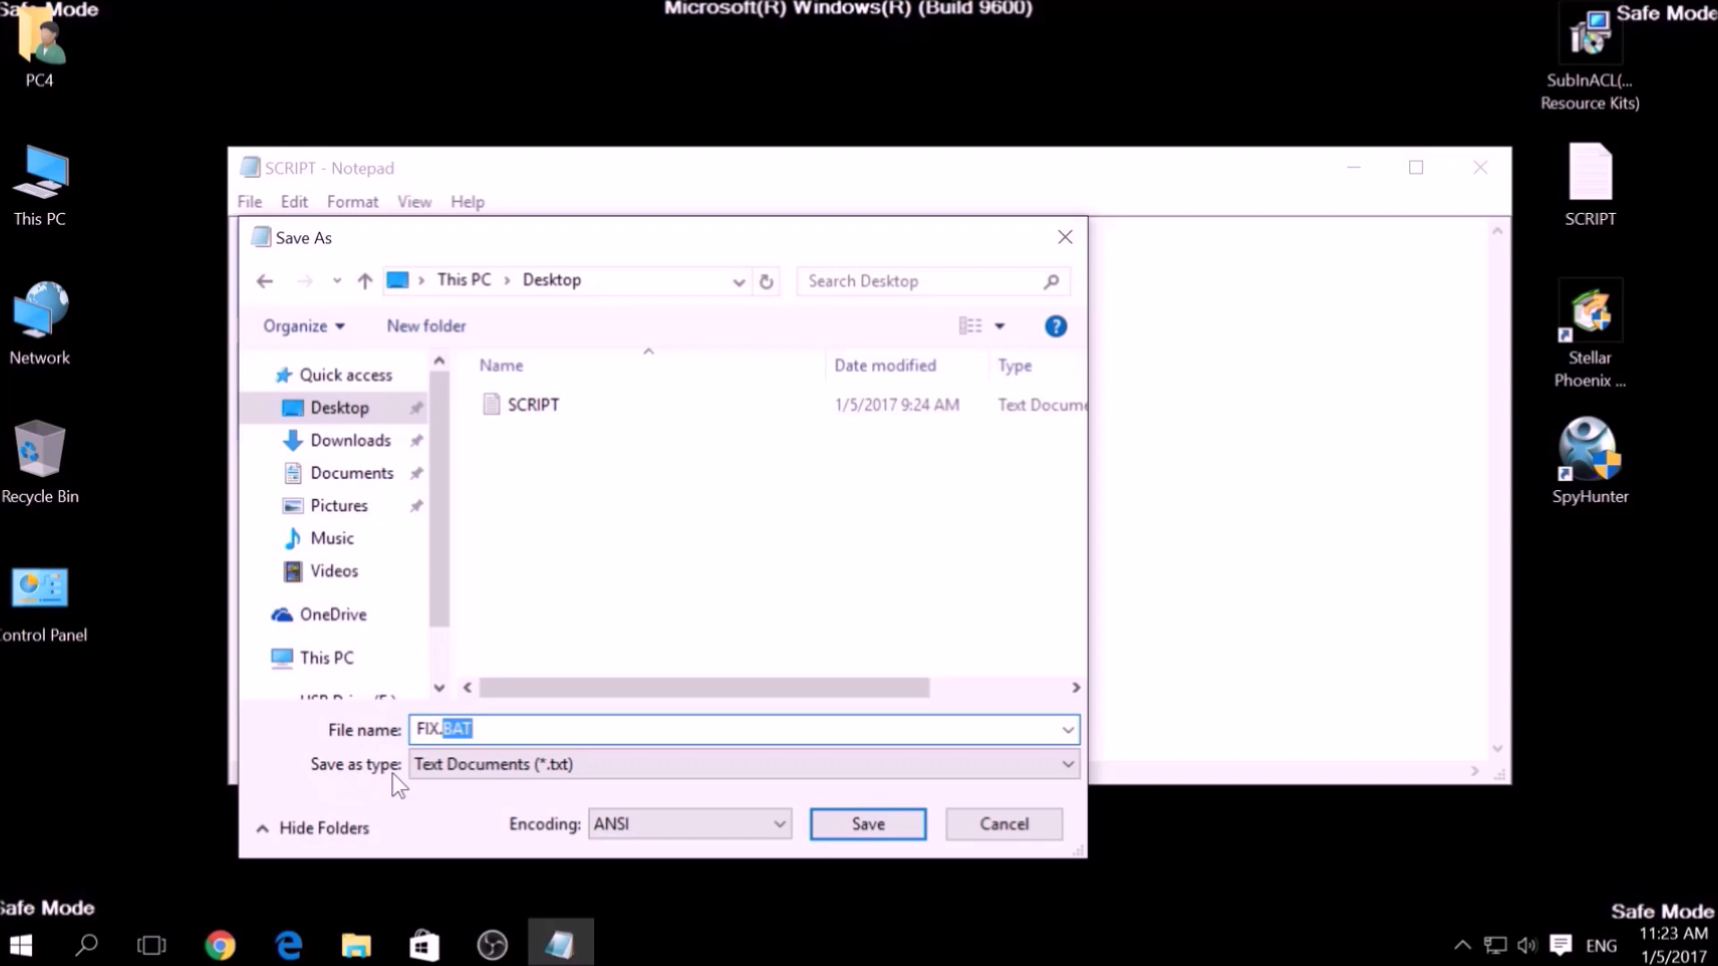
left_click(458, 769)
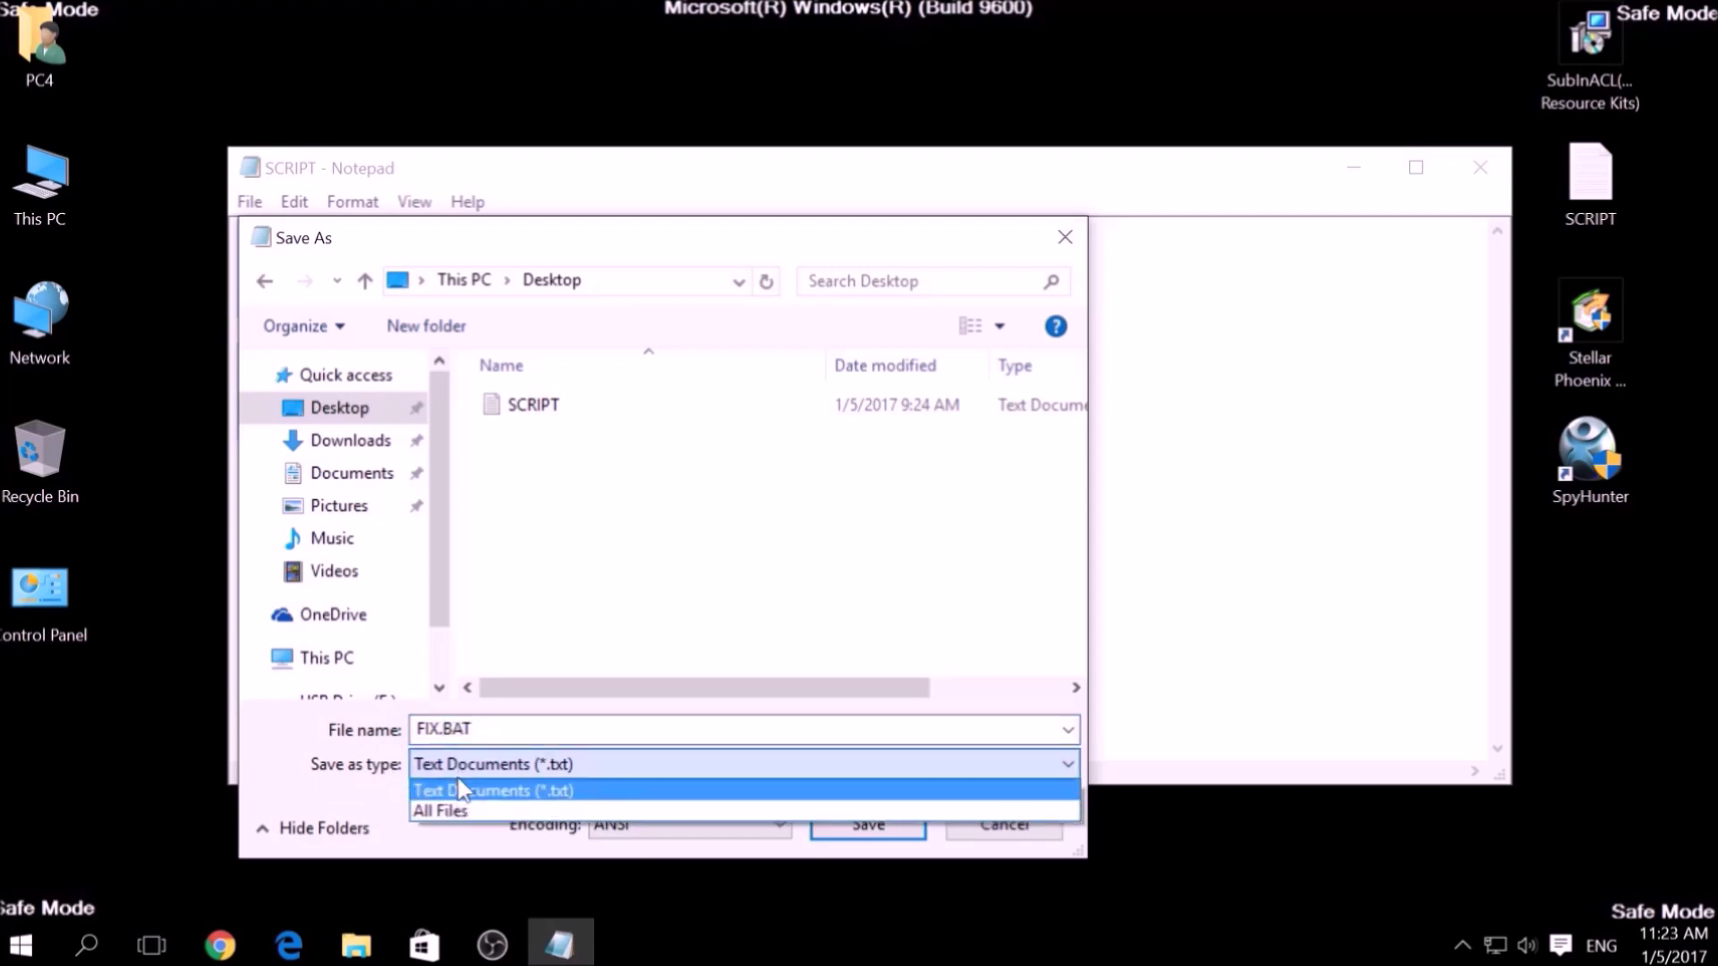
left_click(463, 811)
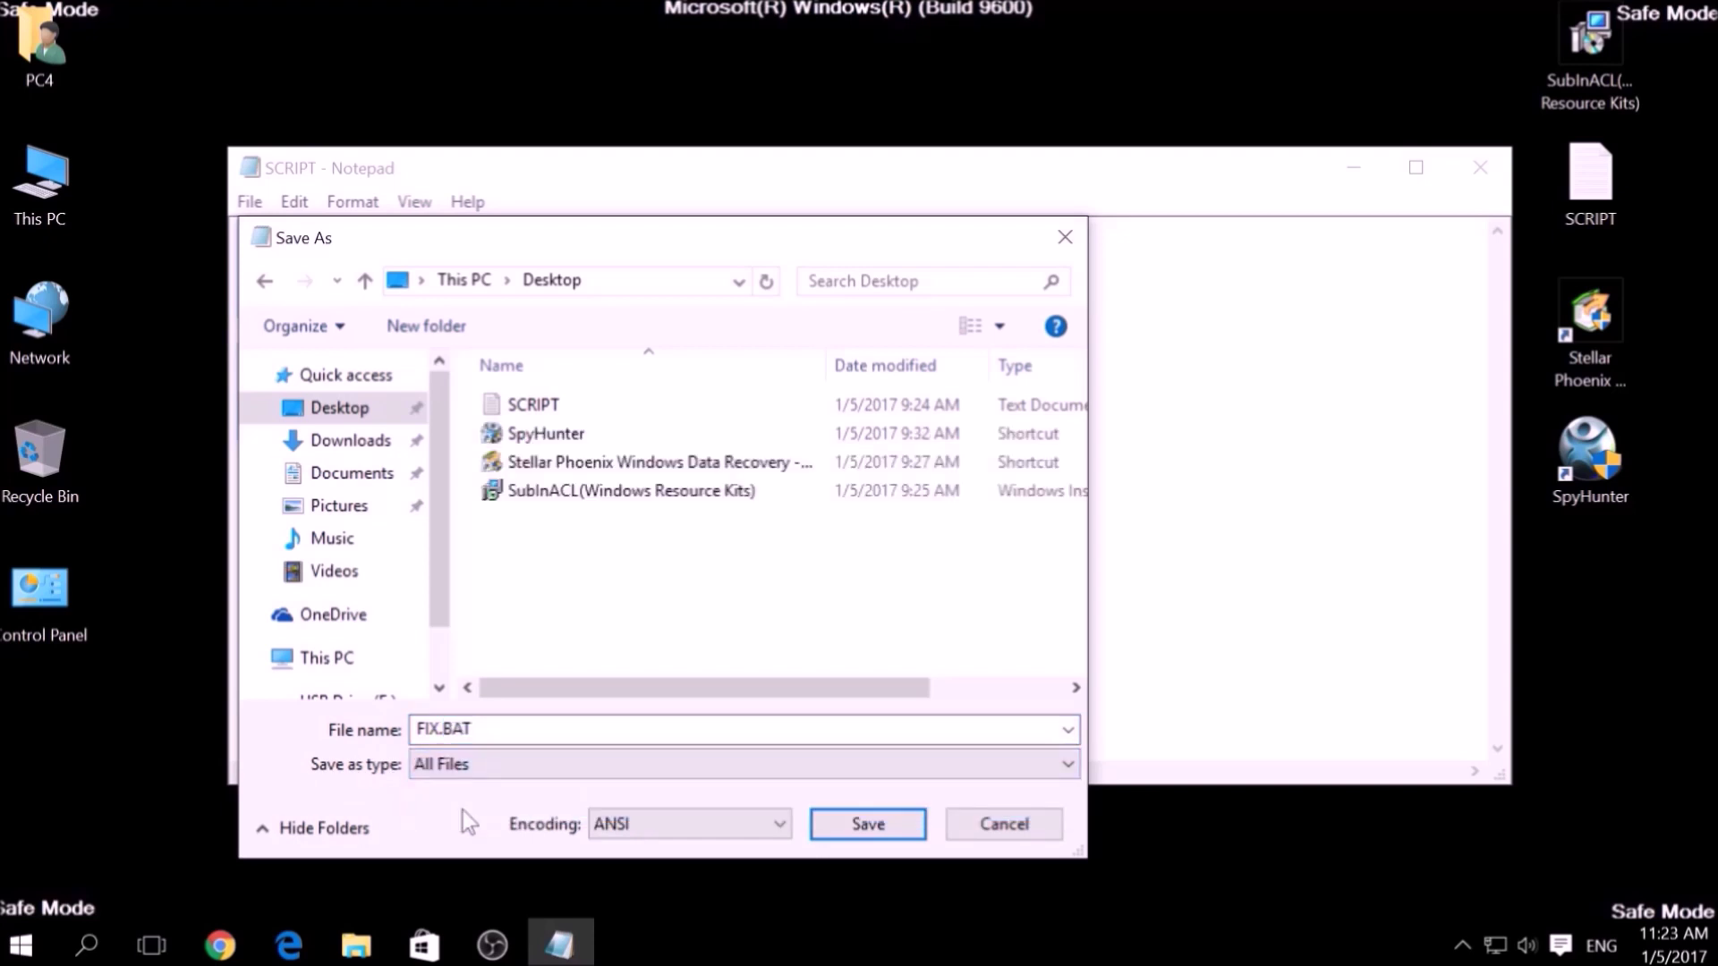
left_click(846, 816)
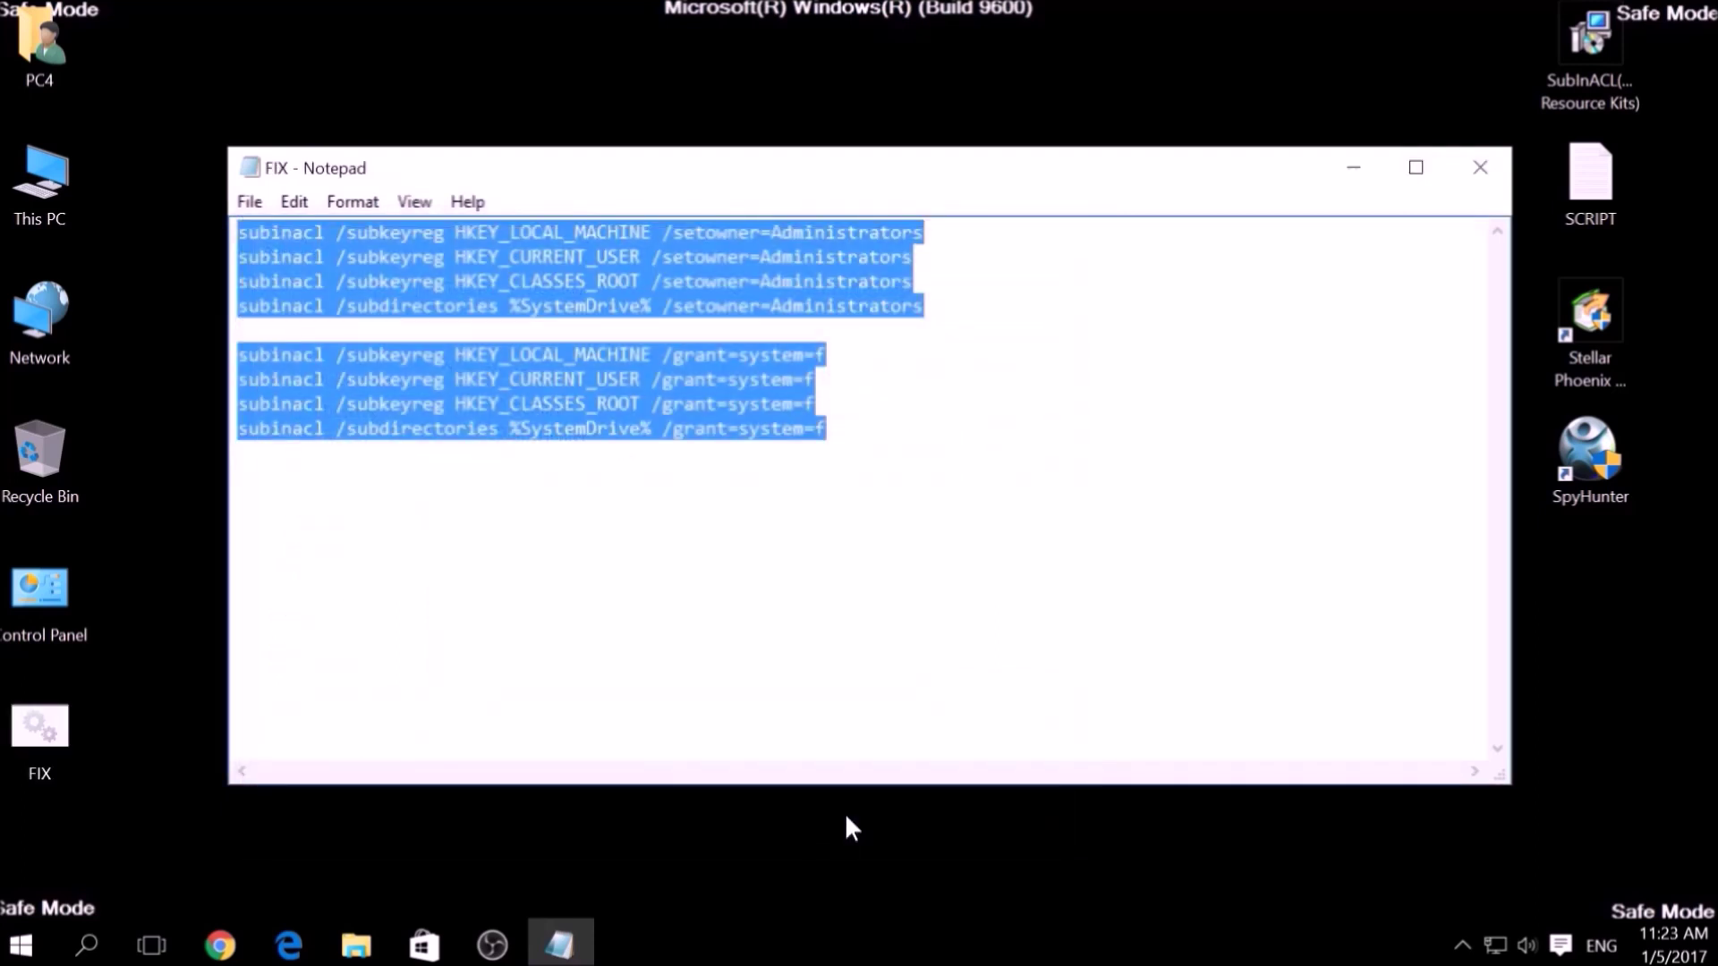
- Close Notepad and copy the FIX file from the desktop
left_click(1479, 167)
left_click(51, 708)
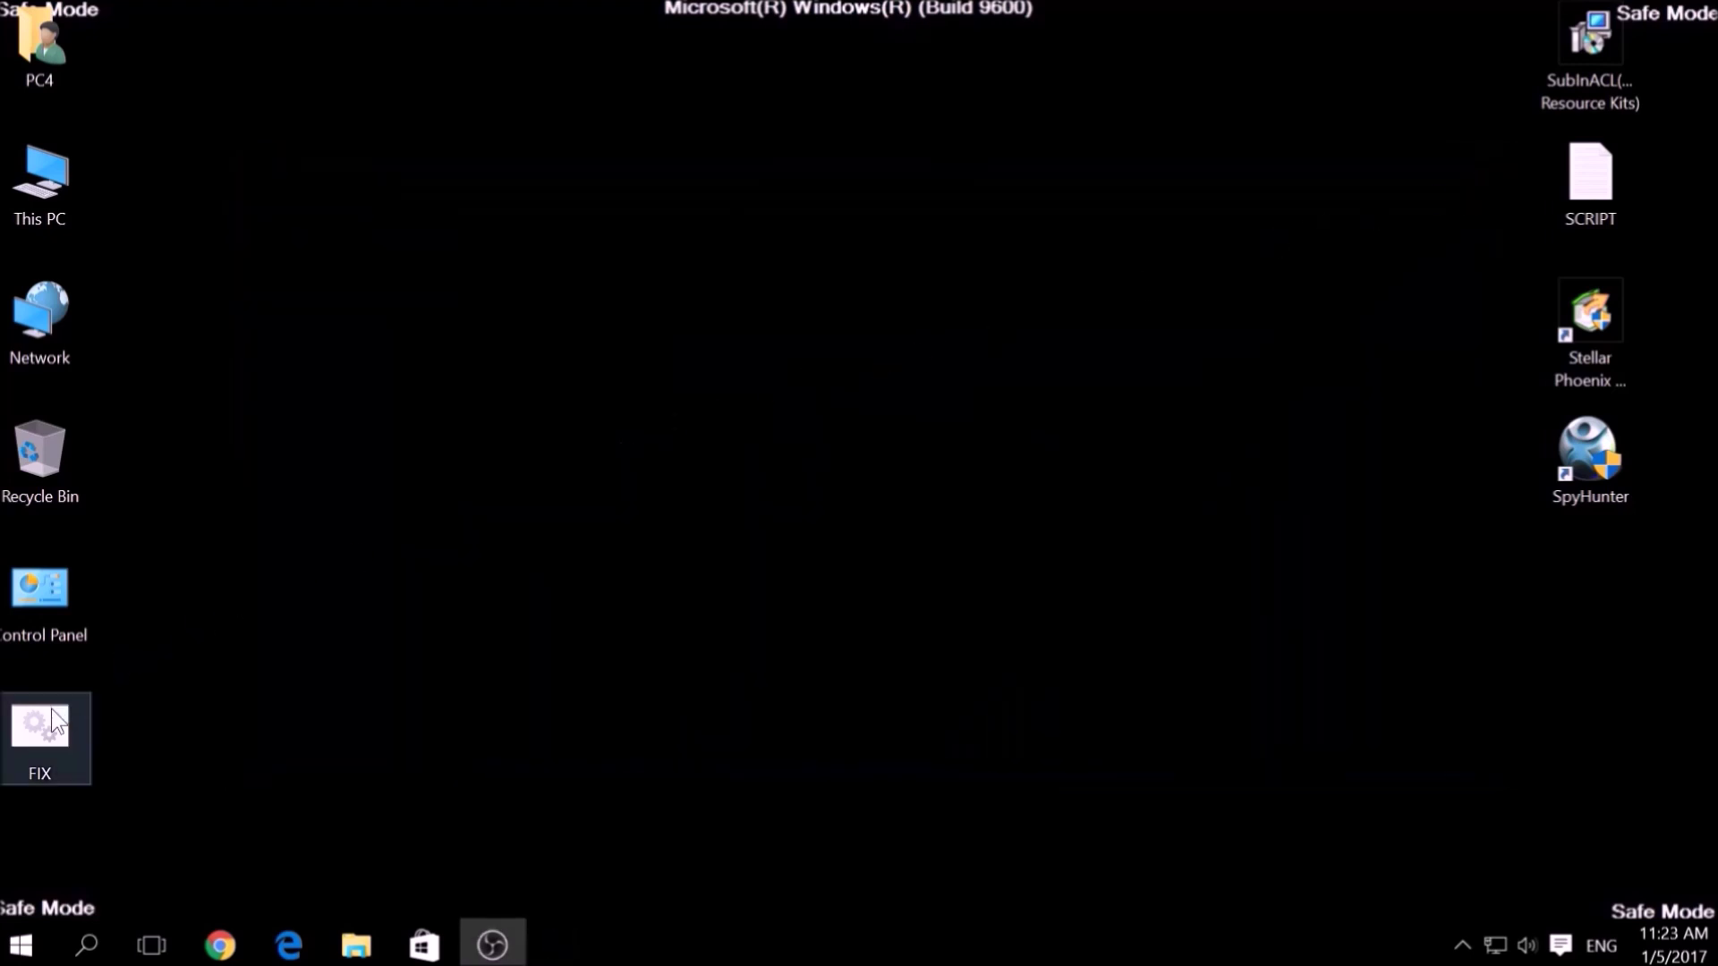
right_click(51, 710)
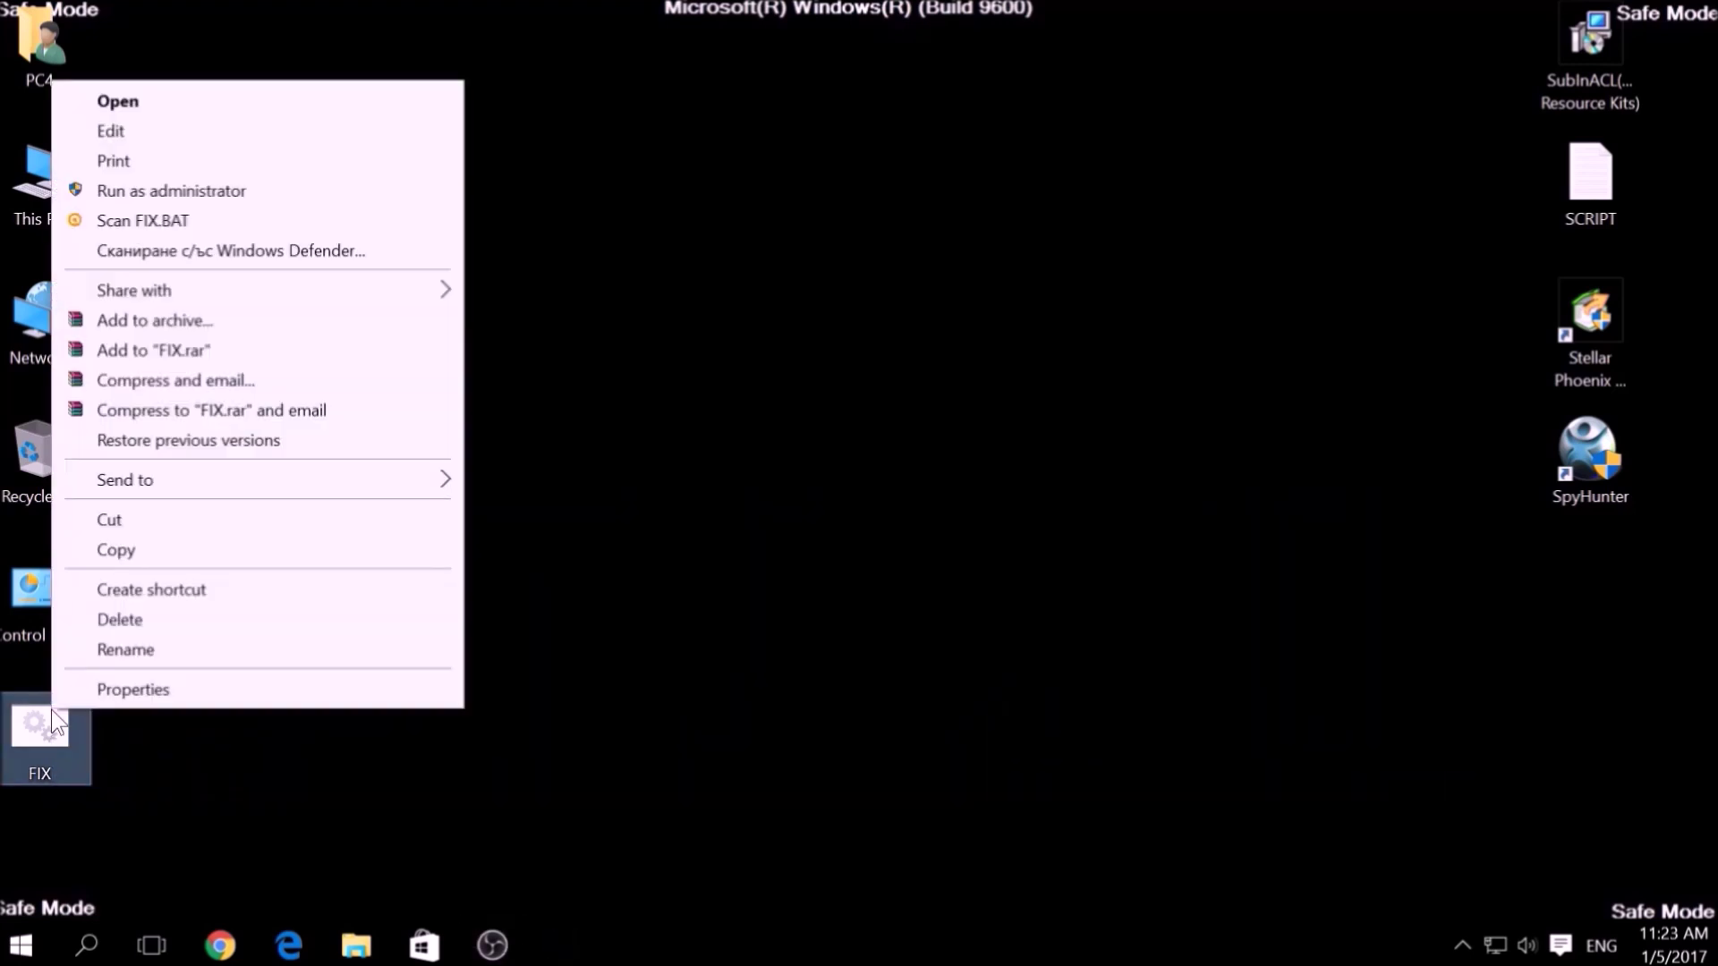
left_click(126, 548)
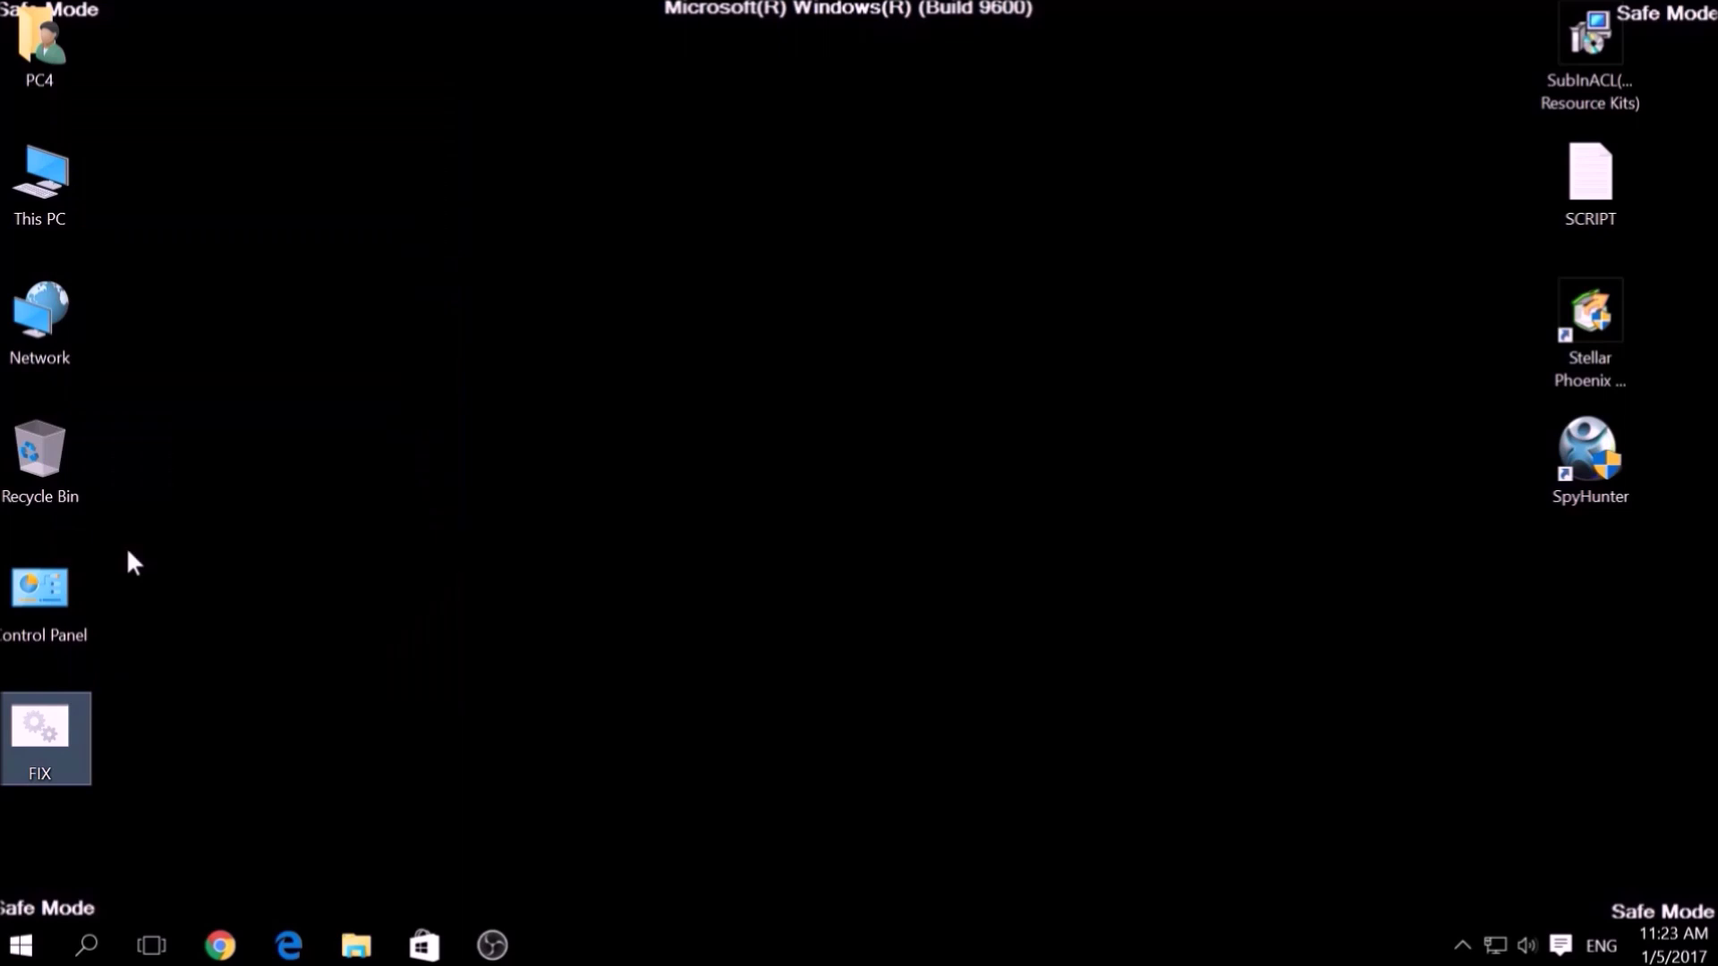
- Browse to C:\Program Files (x86)\Windows Resource Kits\Tools in File Explorer
double_click(66, 186)
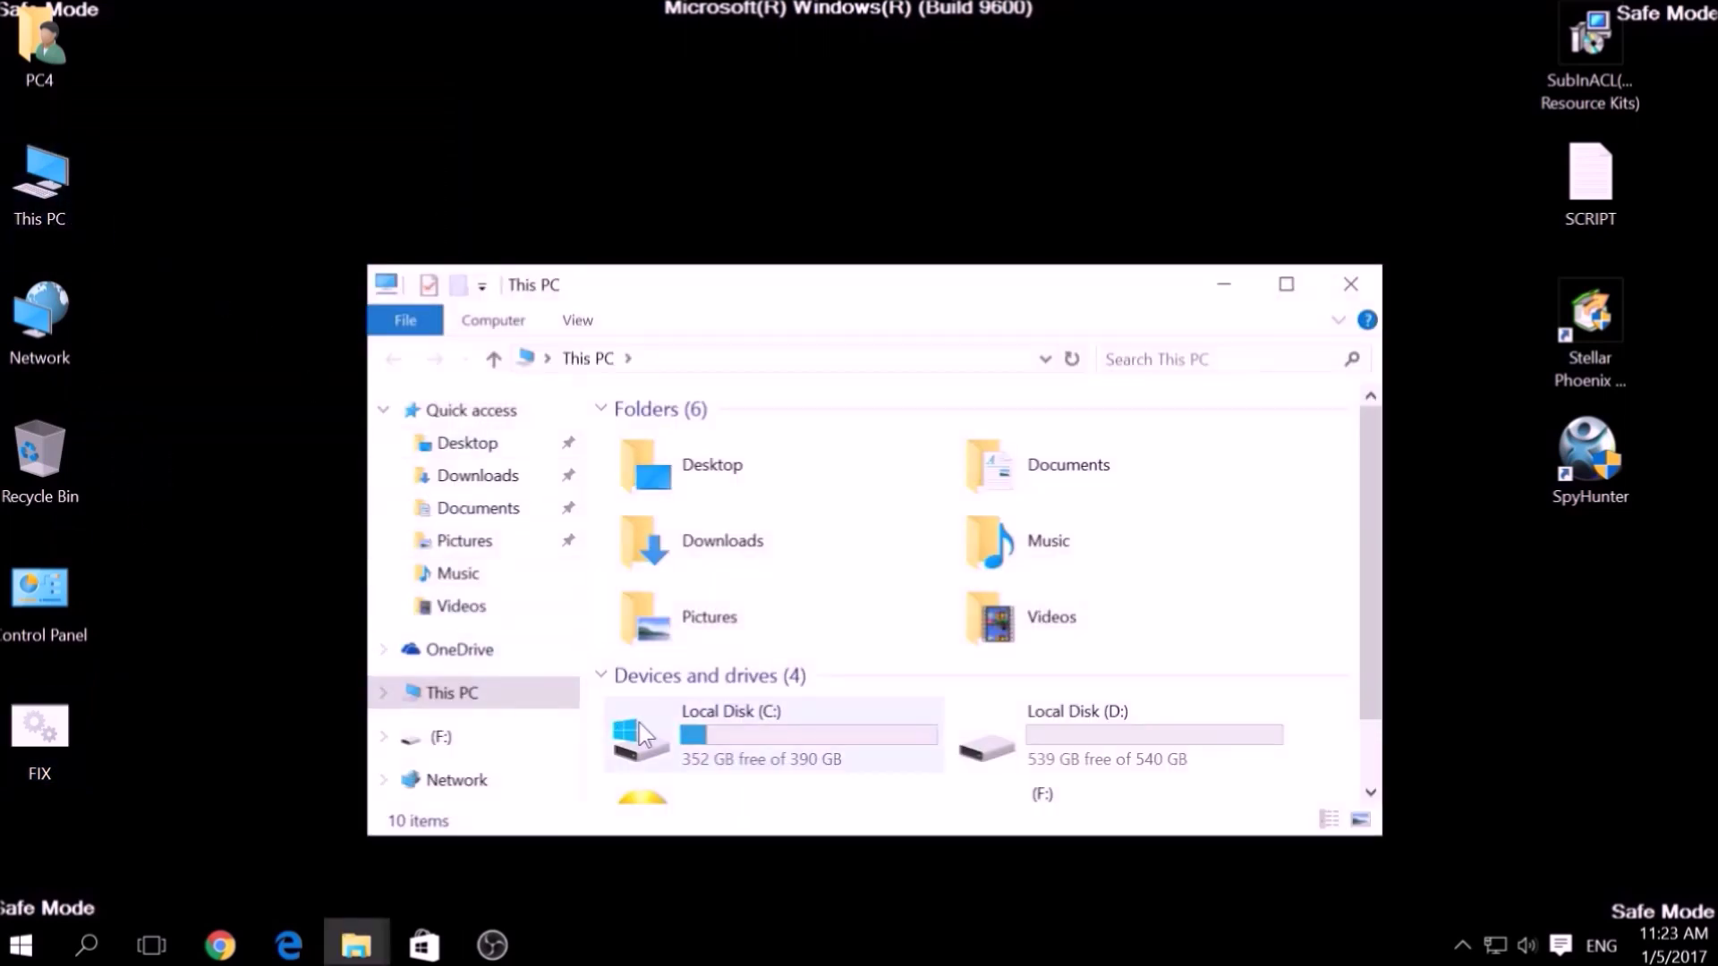
double_click(642, 732)
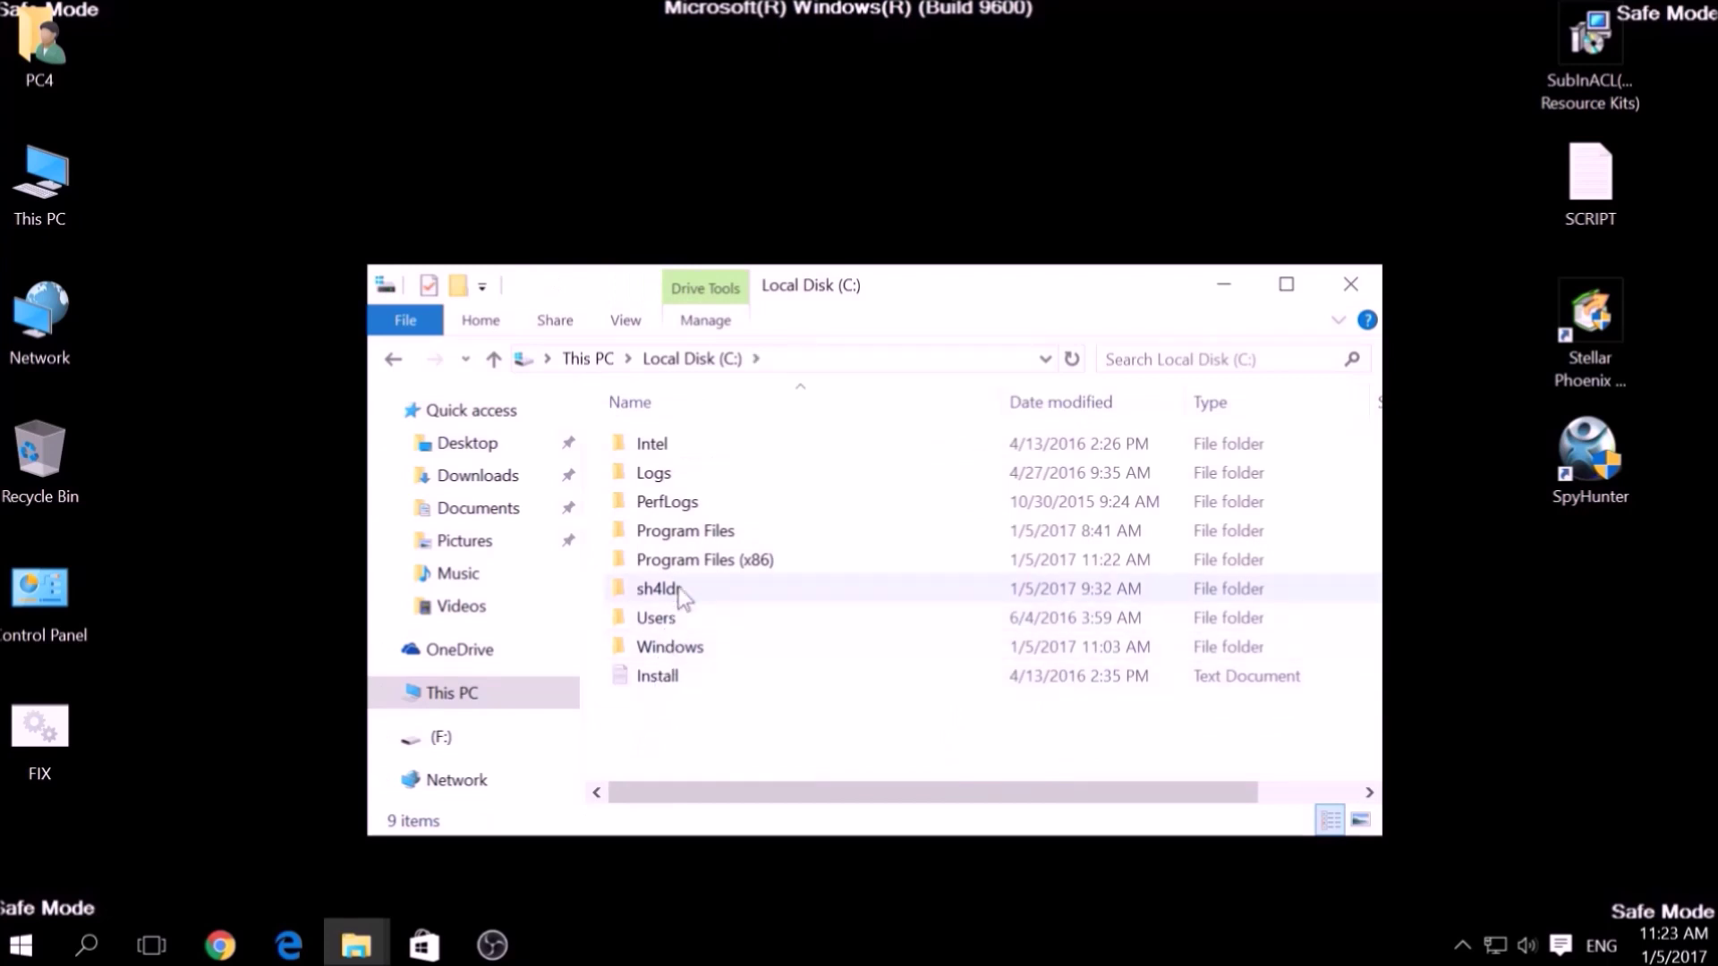
double_click(686, 560)
left_click(682, 562)
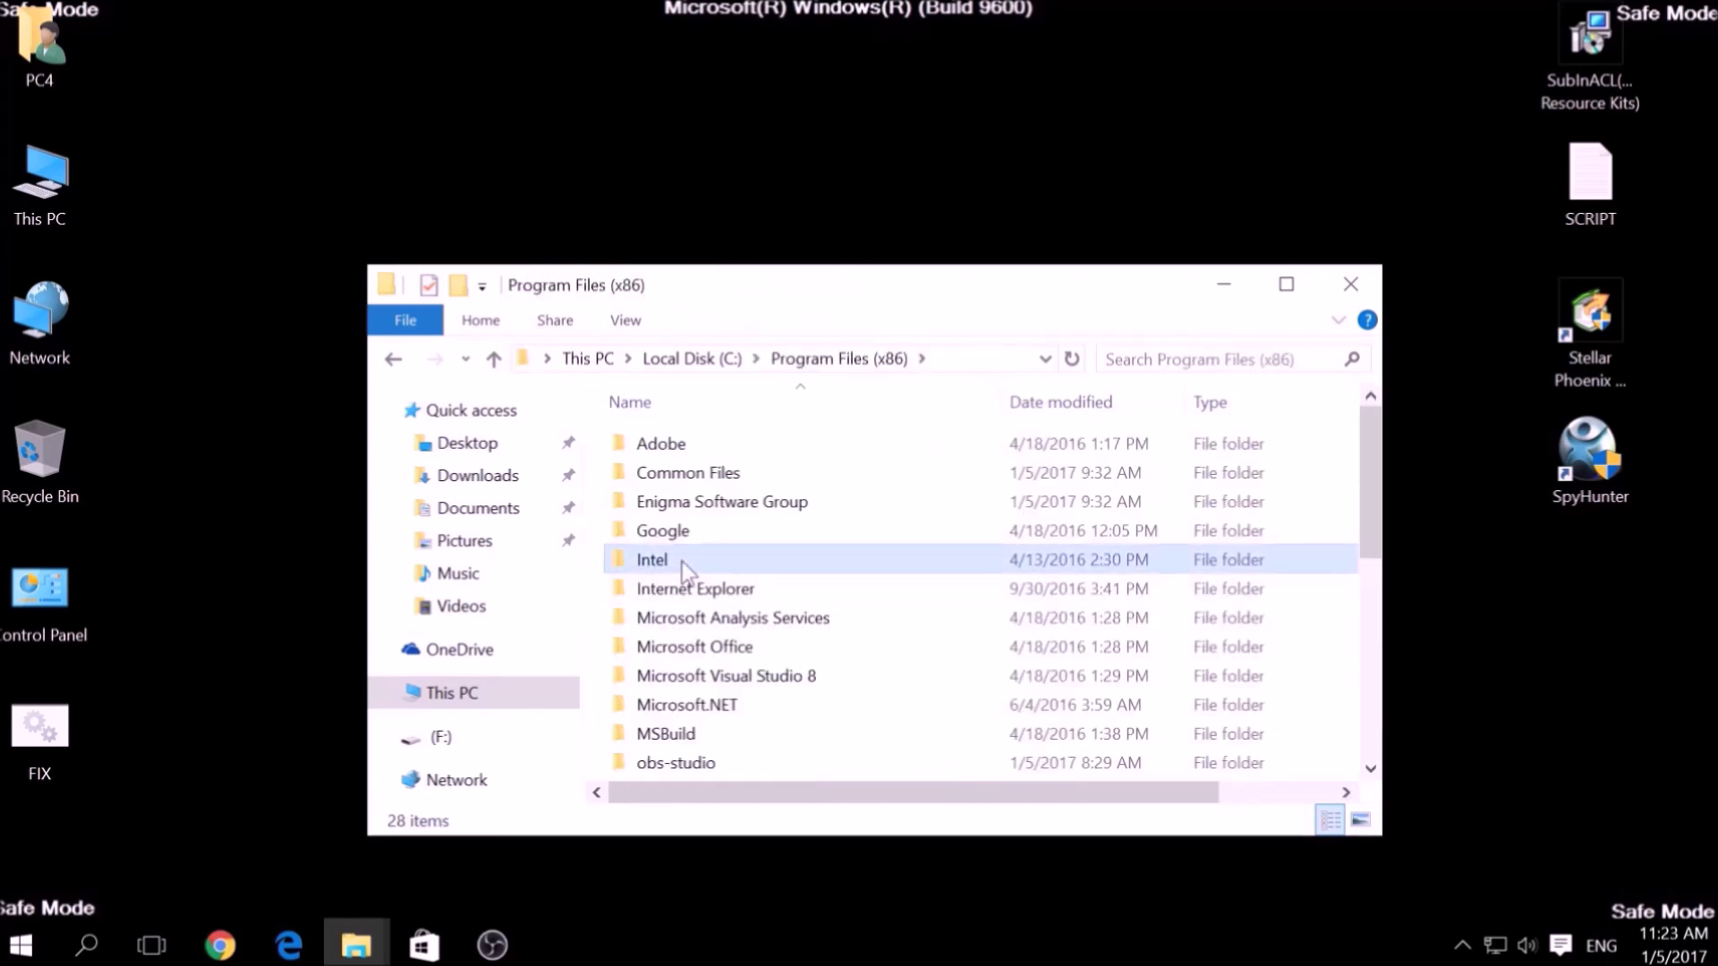
key("w")
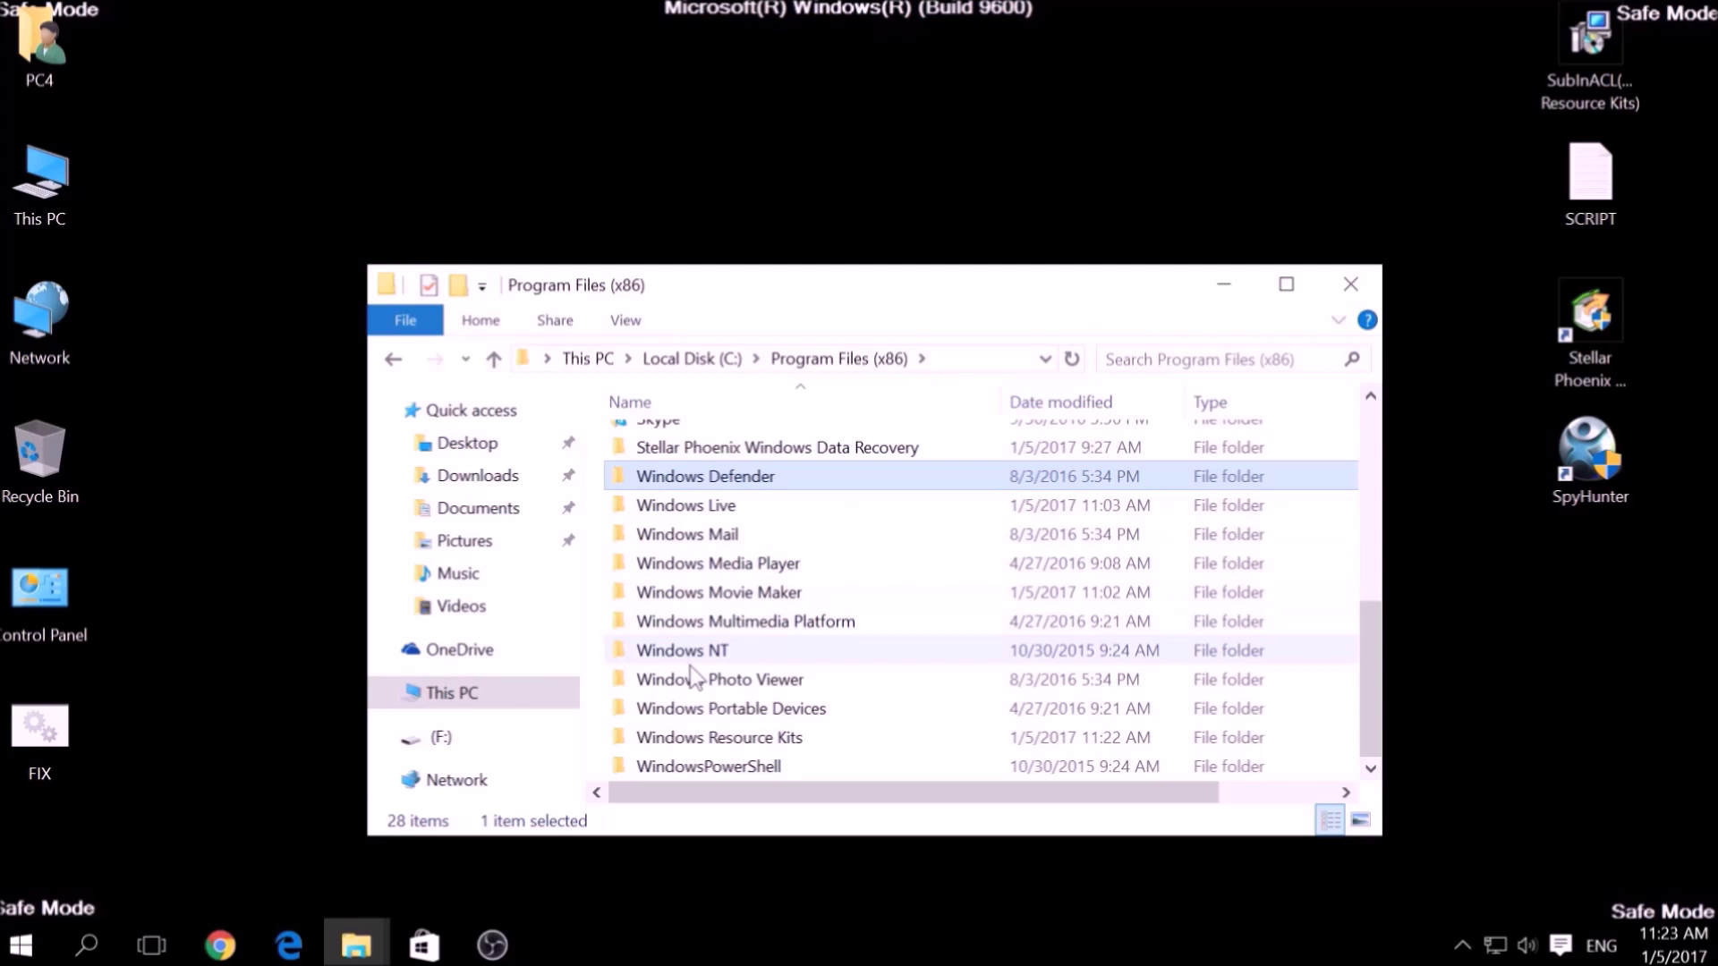
double_click(700, 734)
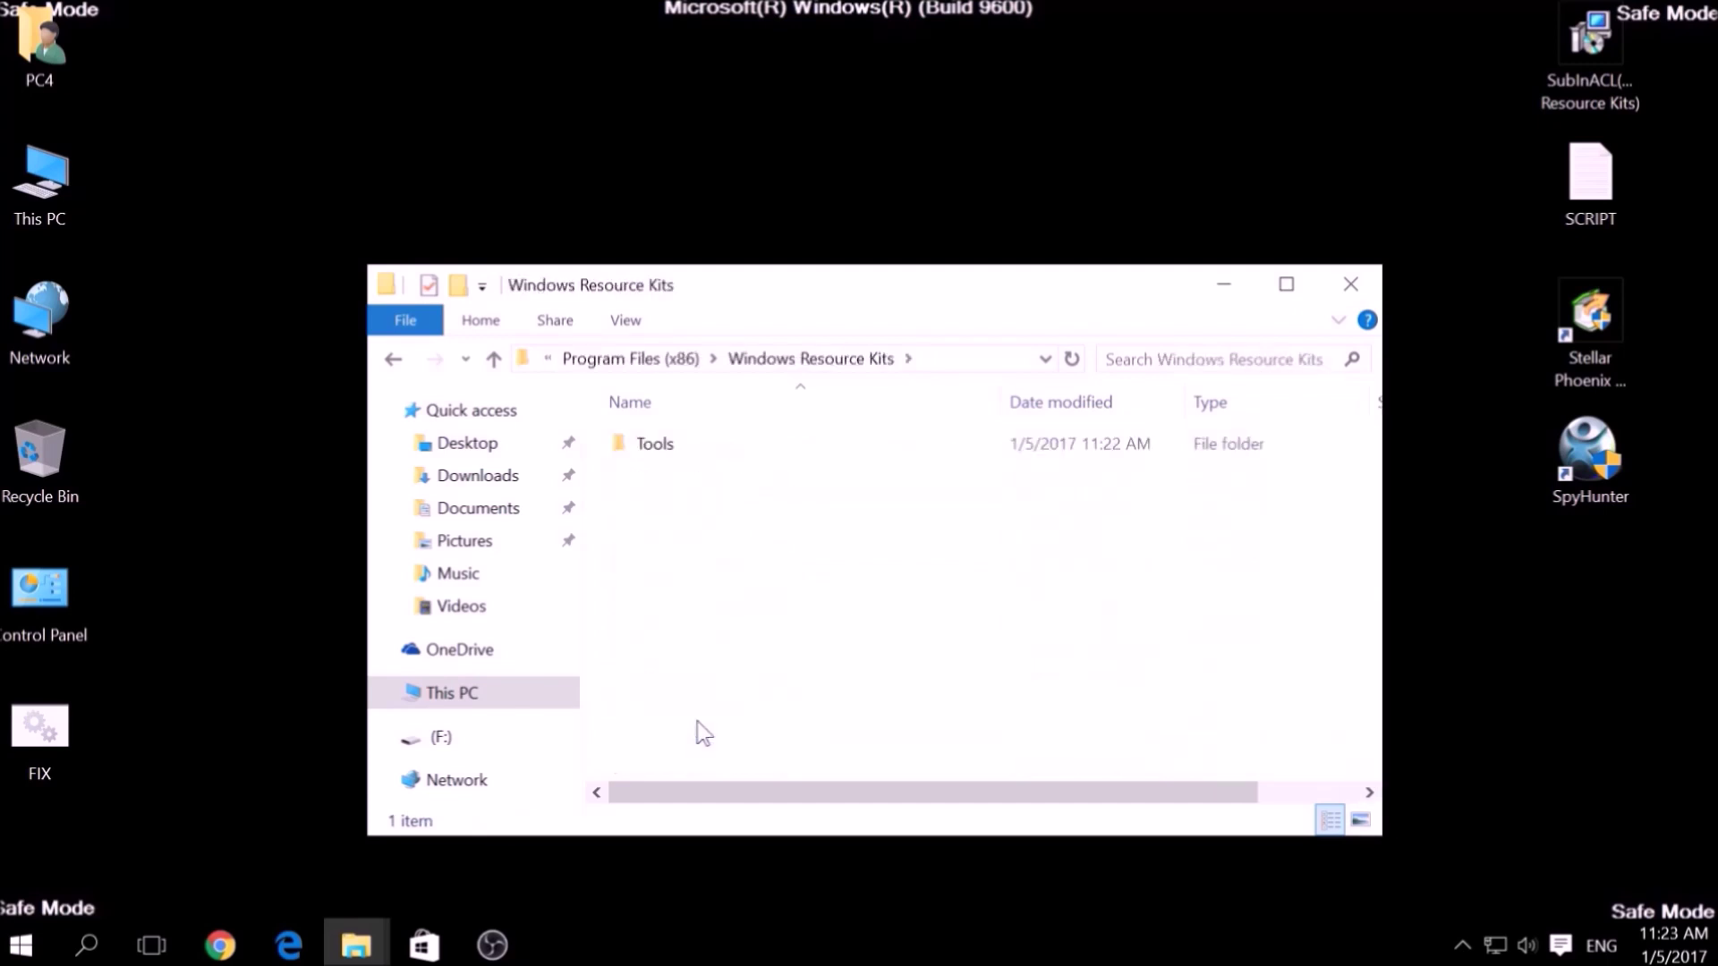
double_click(651, 460)
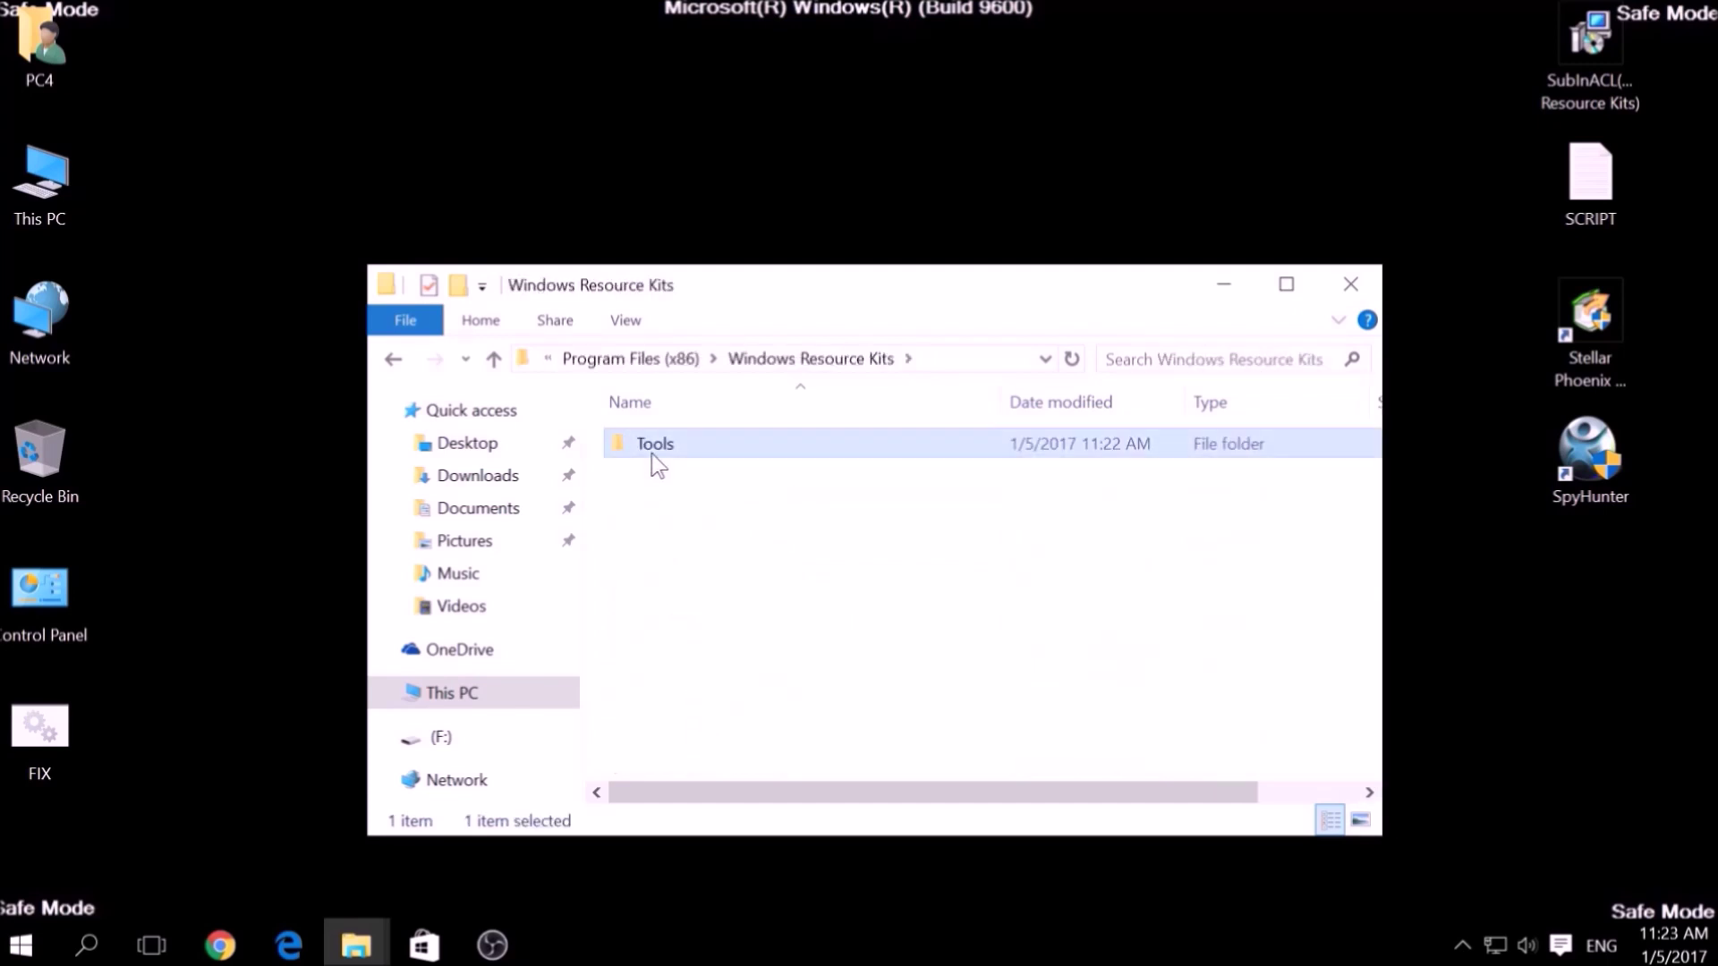
- Paste FIX.BAT into the Tools folder, granting administrator permission, and close Explorer
right_click(648, 557)
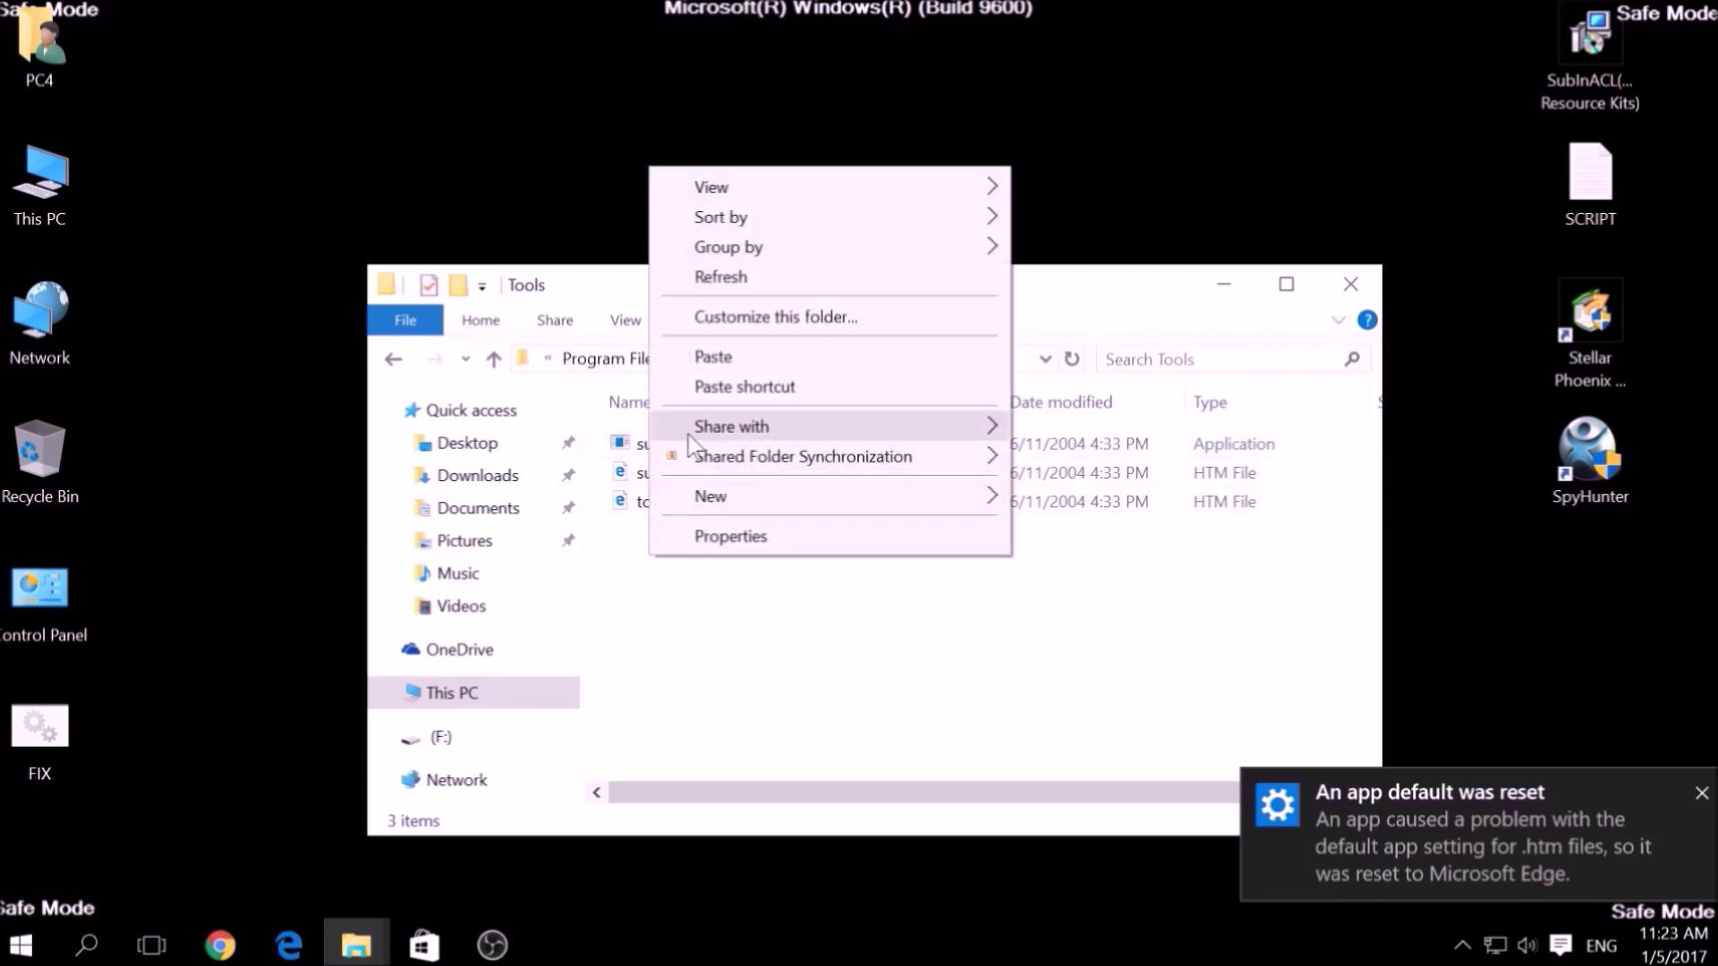
left_click(701, 361)
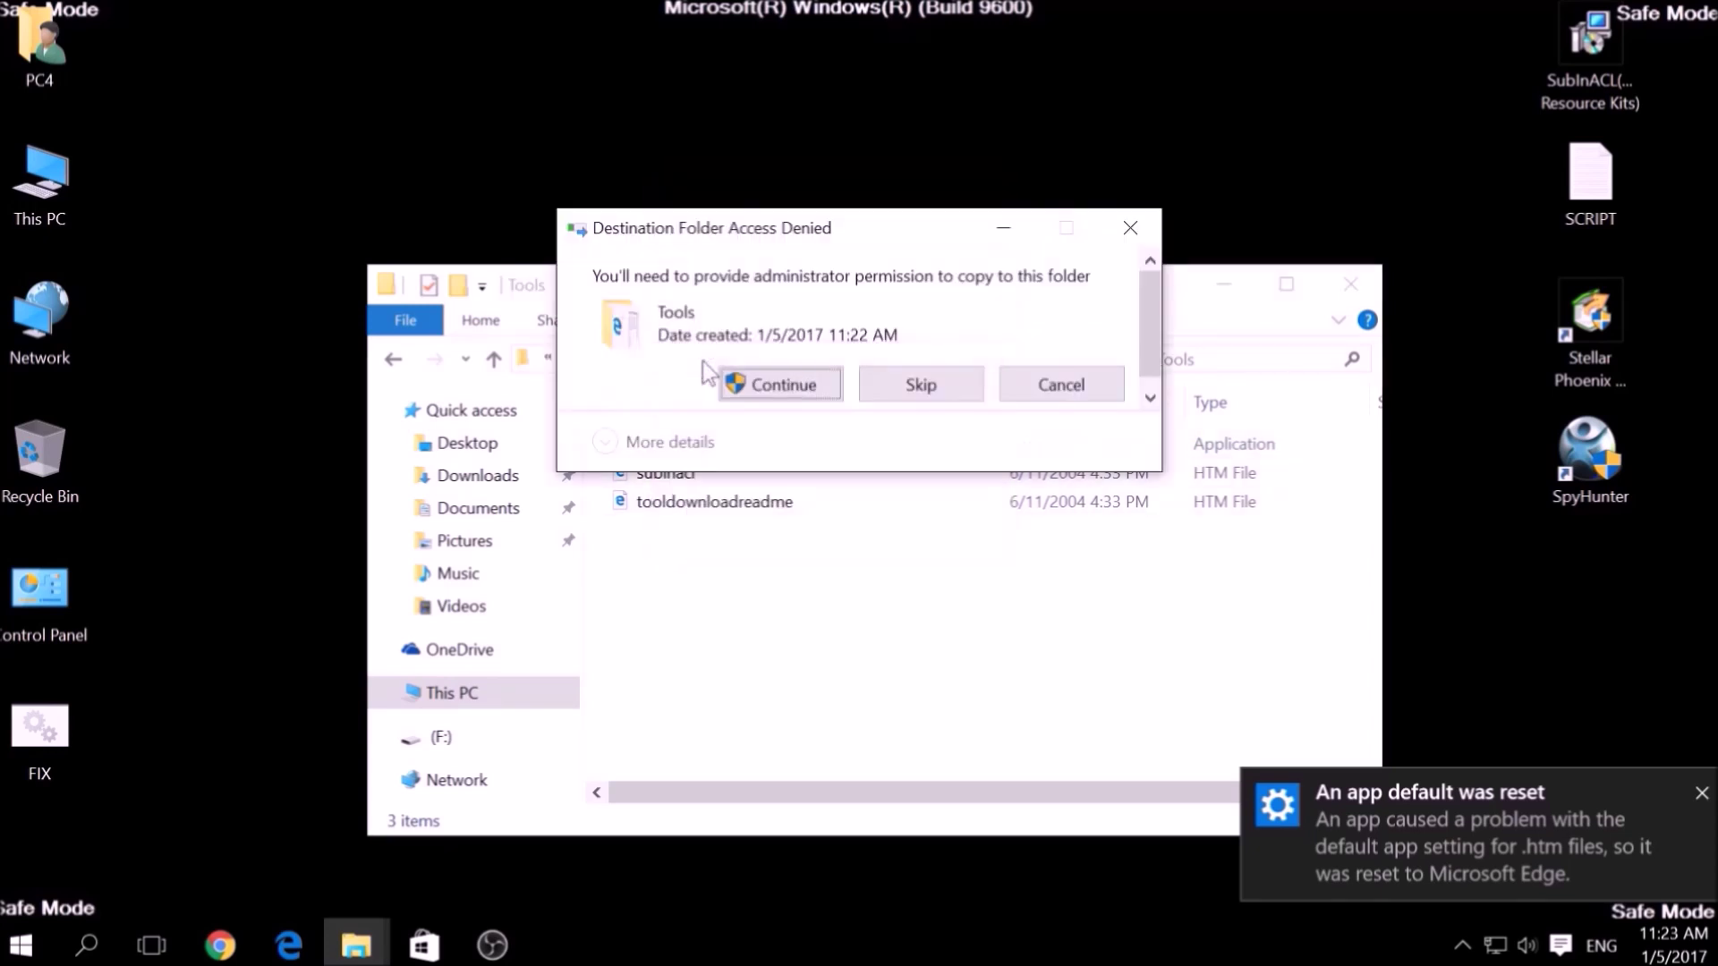
left_click(756, 387)
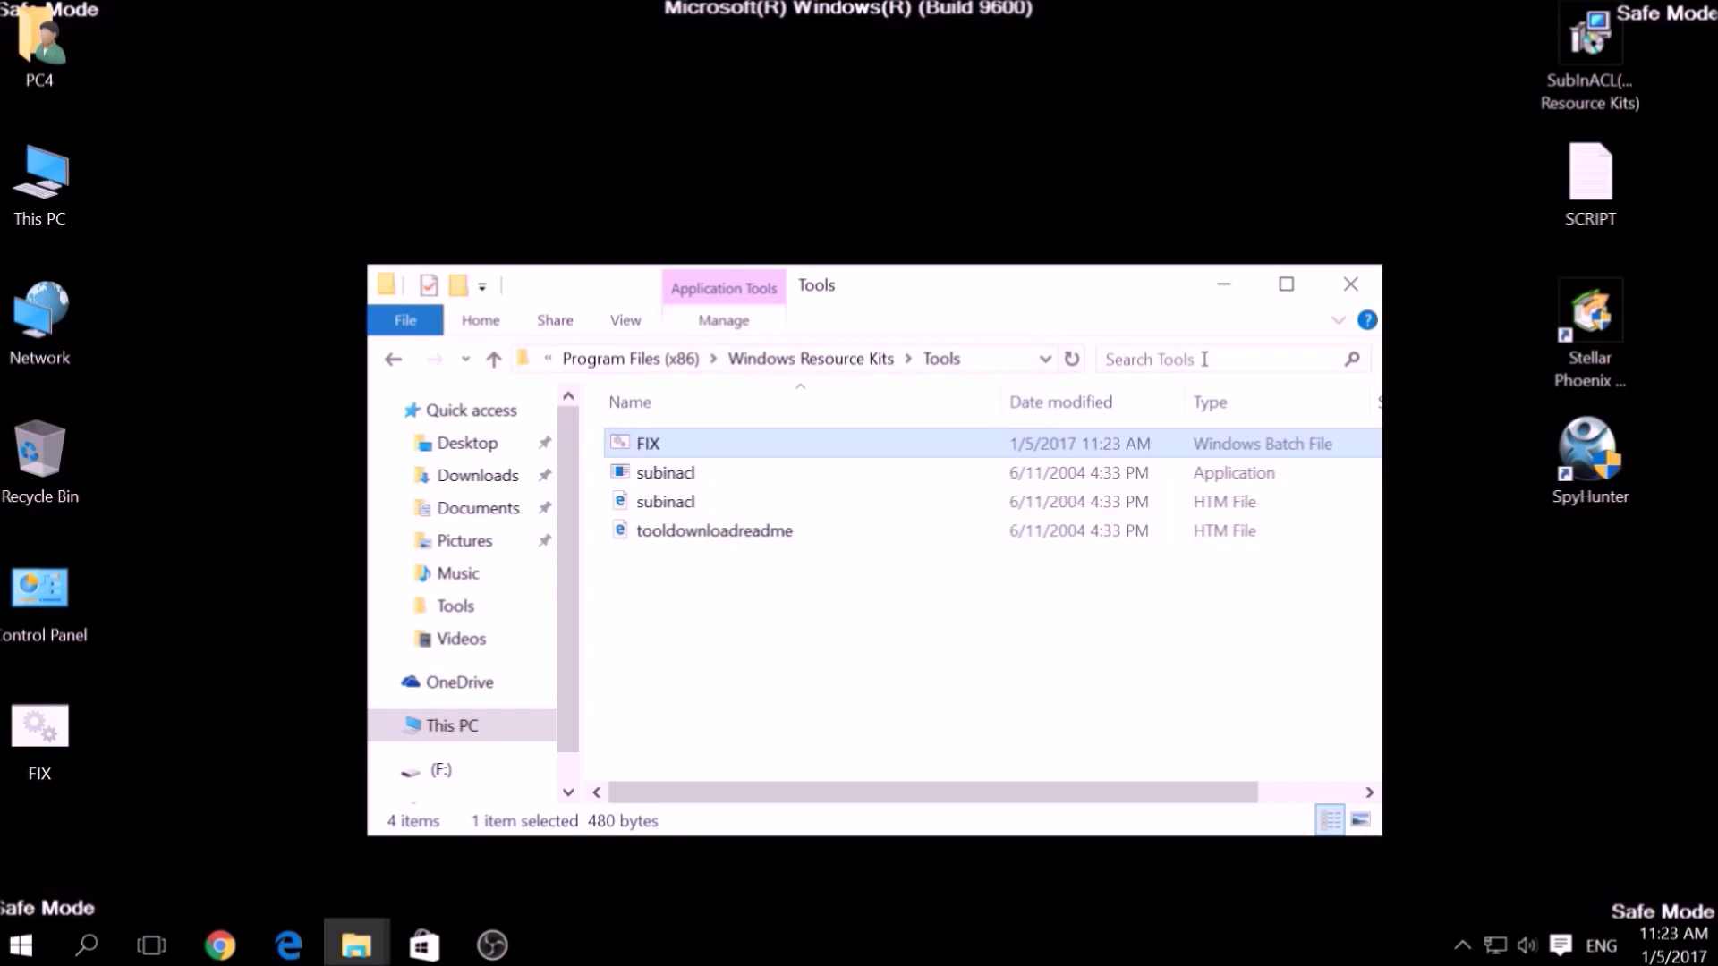
left_click(1352, 290)
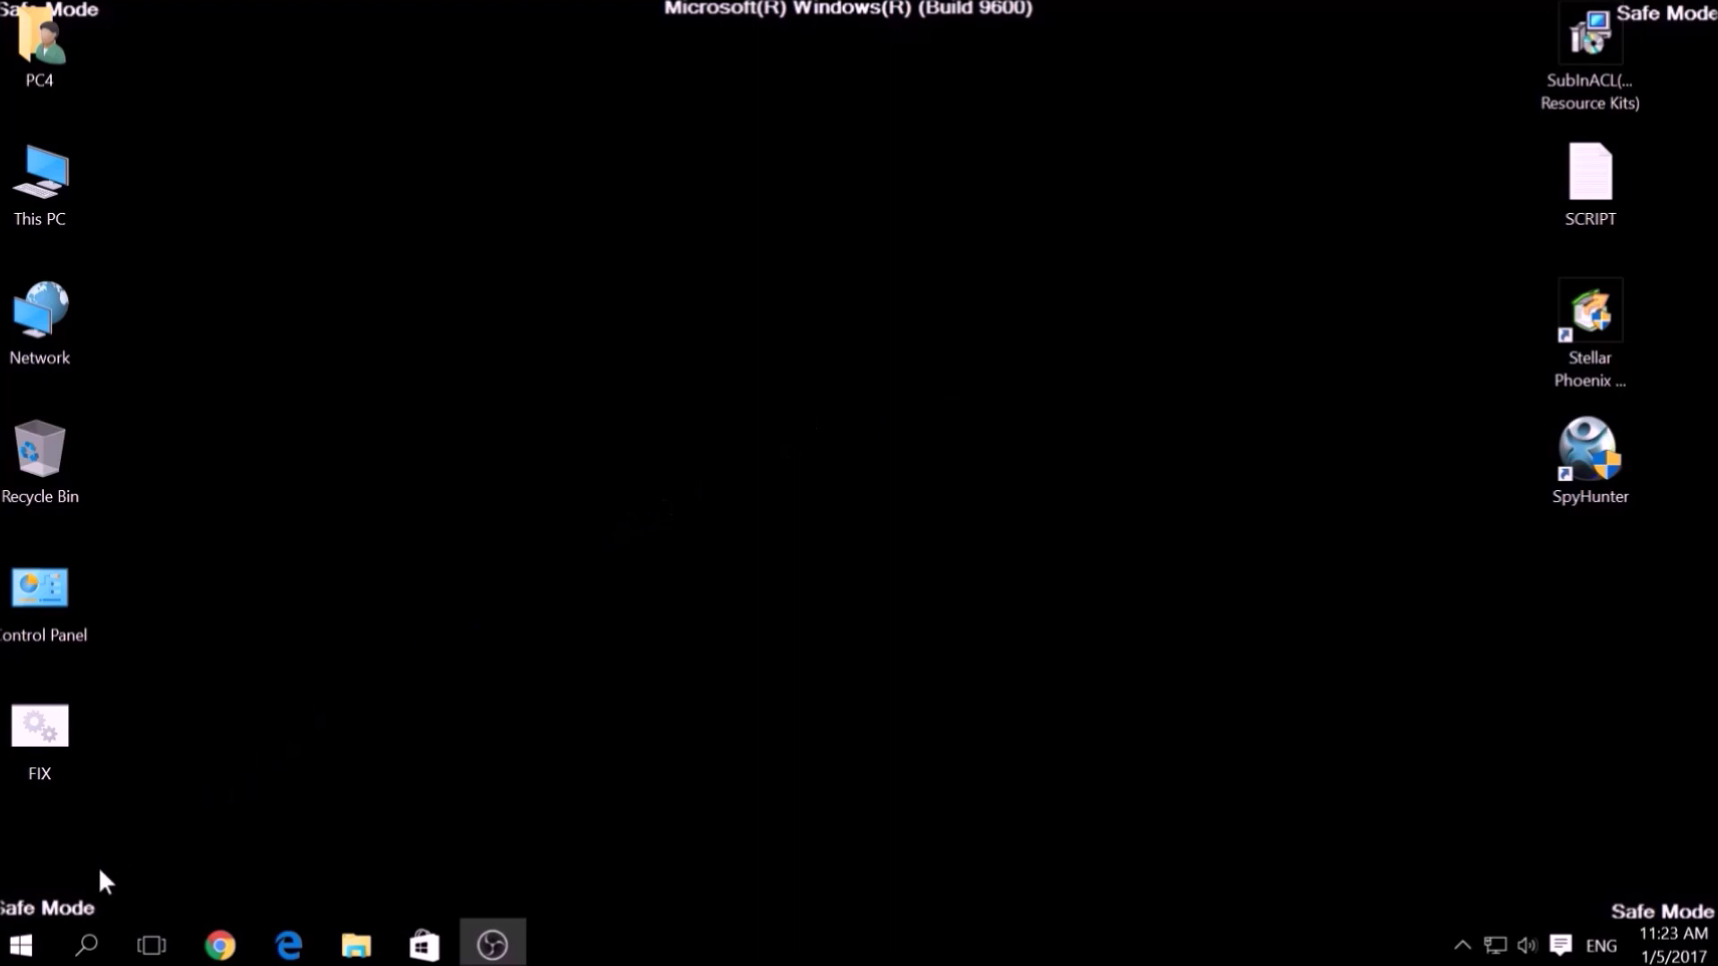
- Search for cmd and run Command Prompt as administrator
left_click(86, 948)
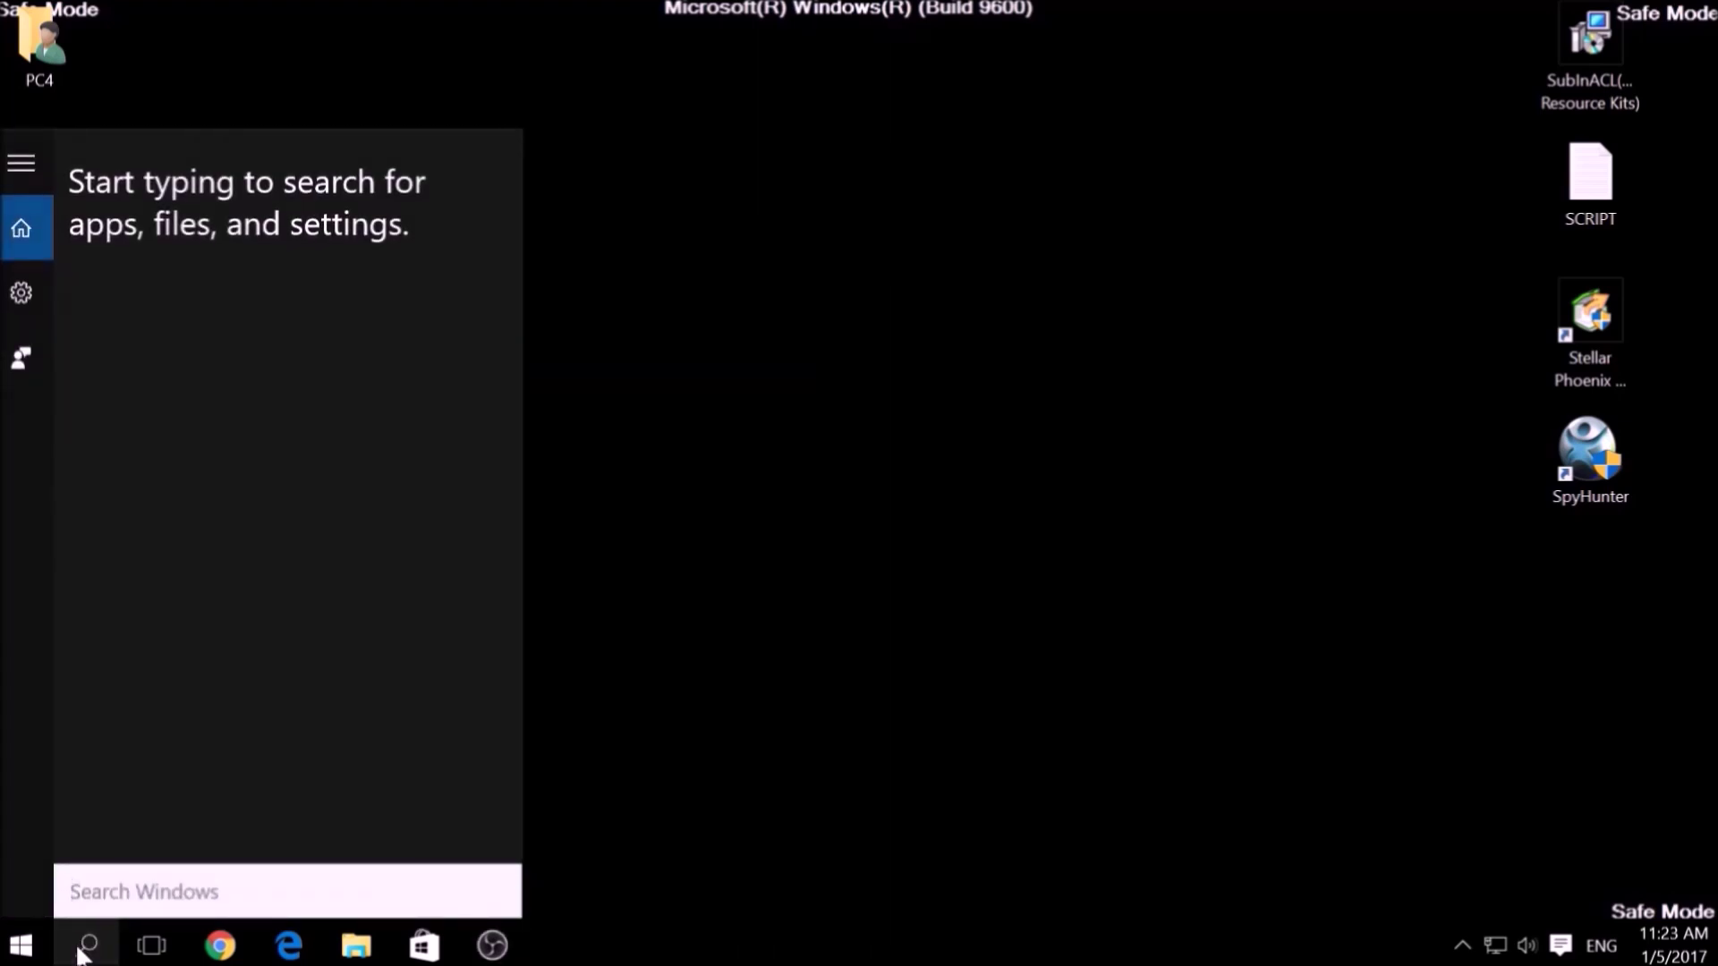
type("cmd")
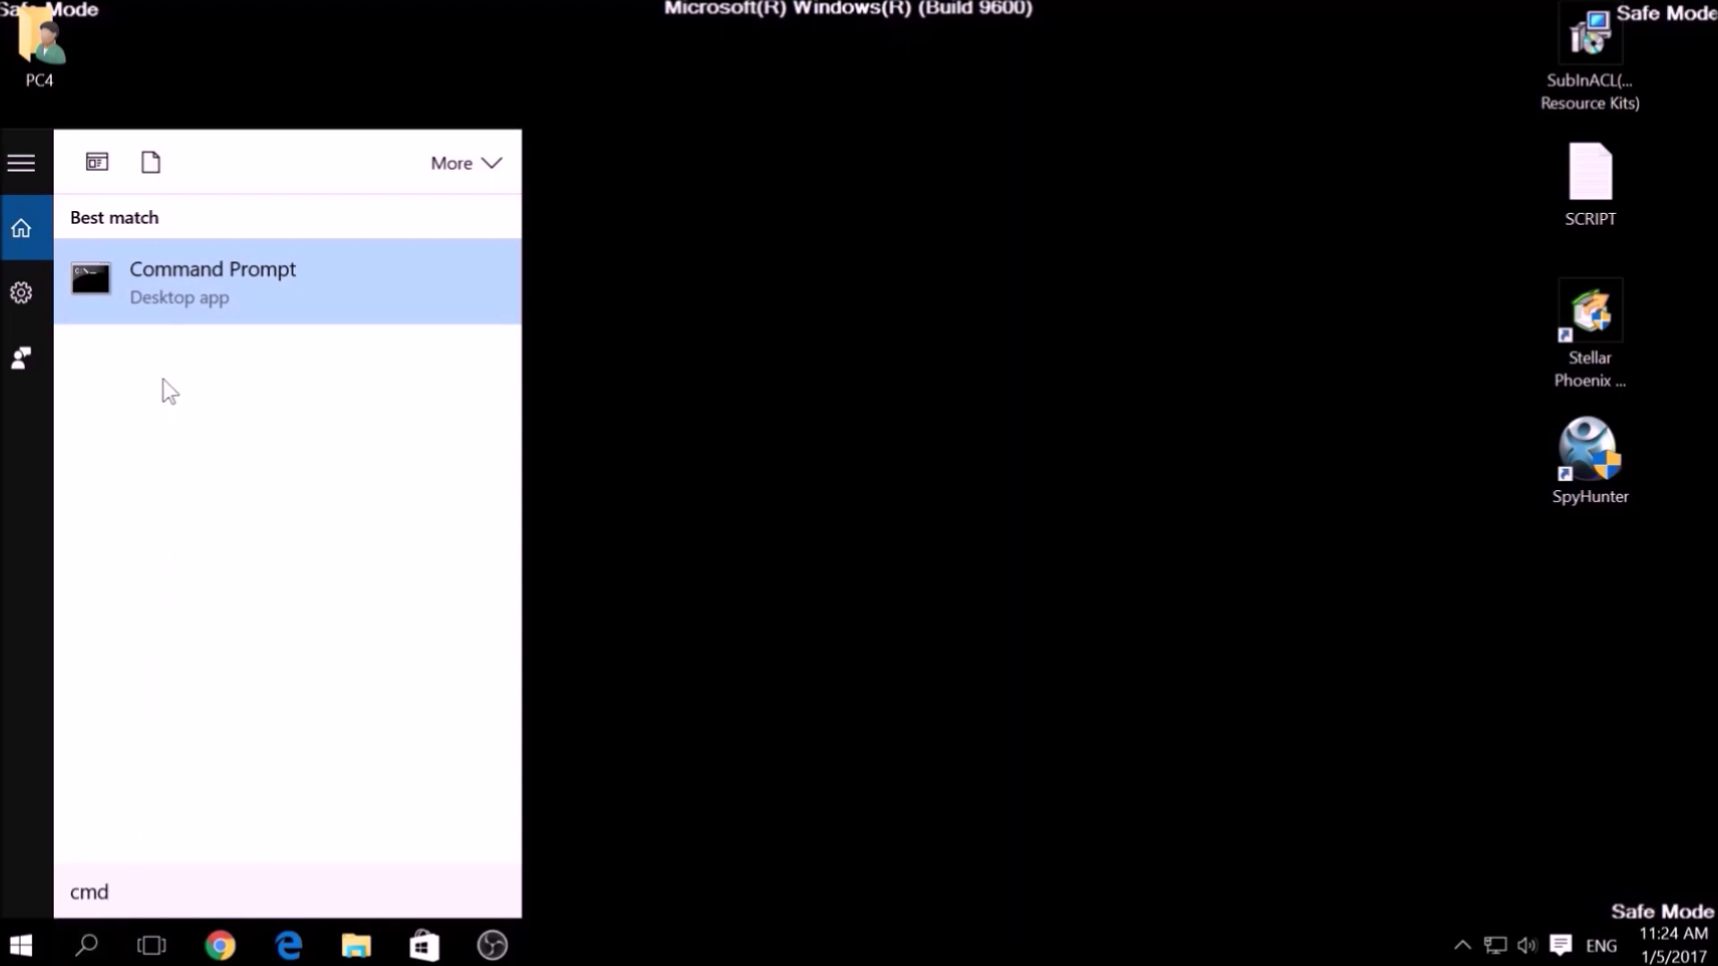
right_click(195, 306)
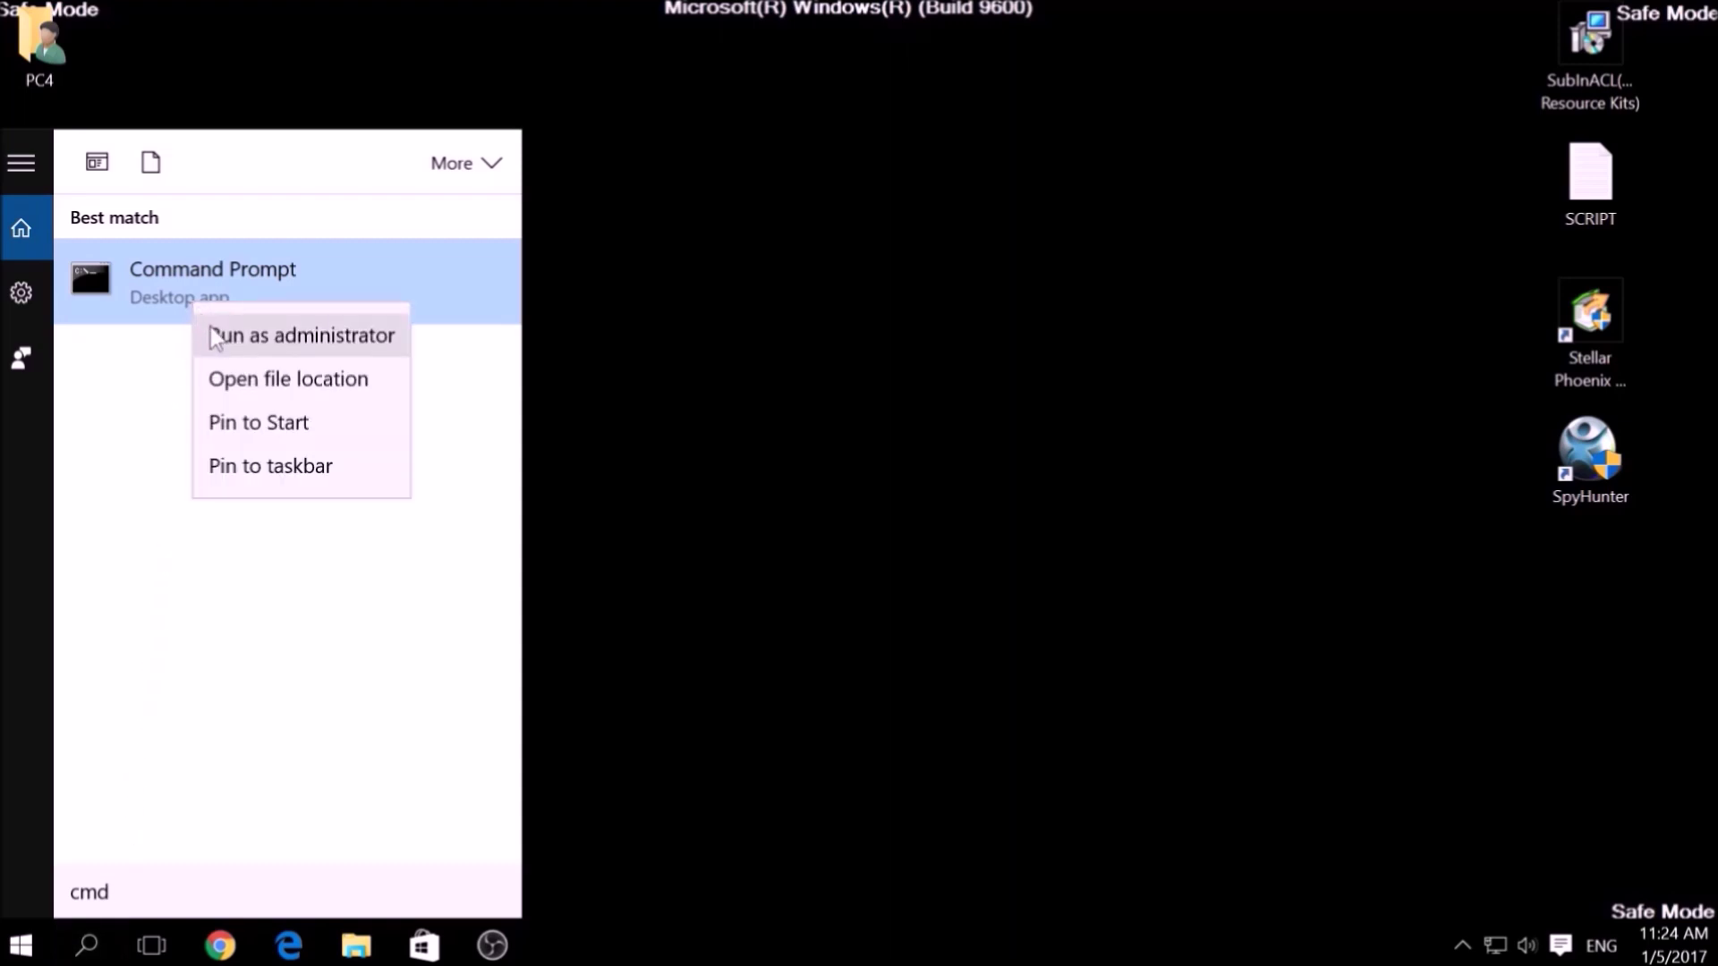
left_click(244, 341)
left_click(366, 288)
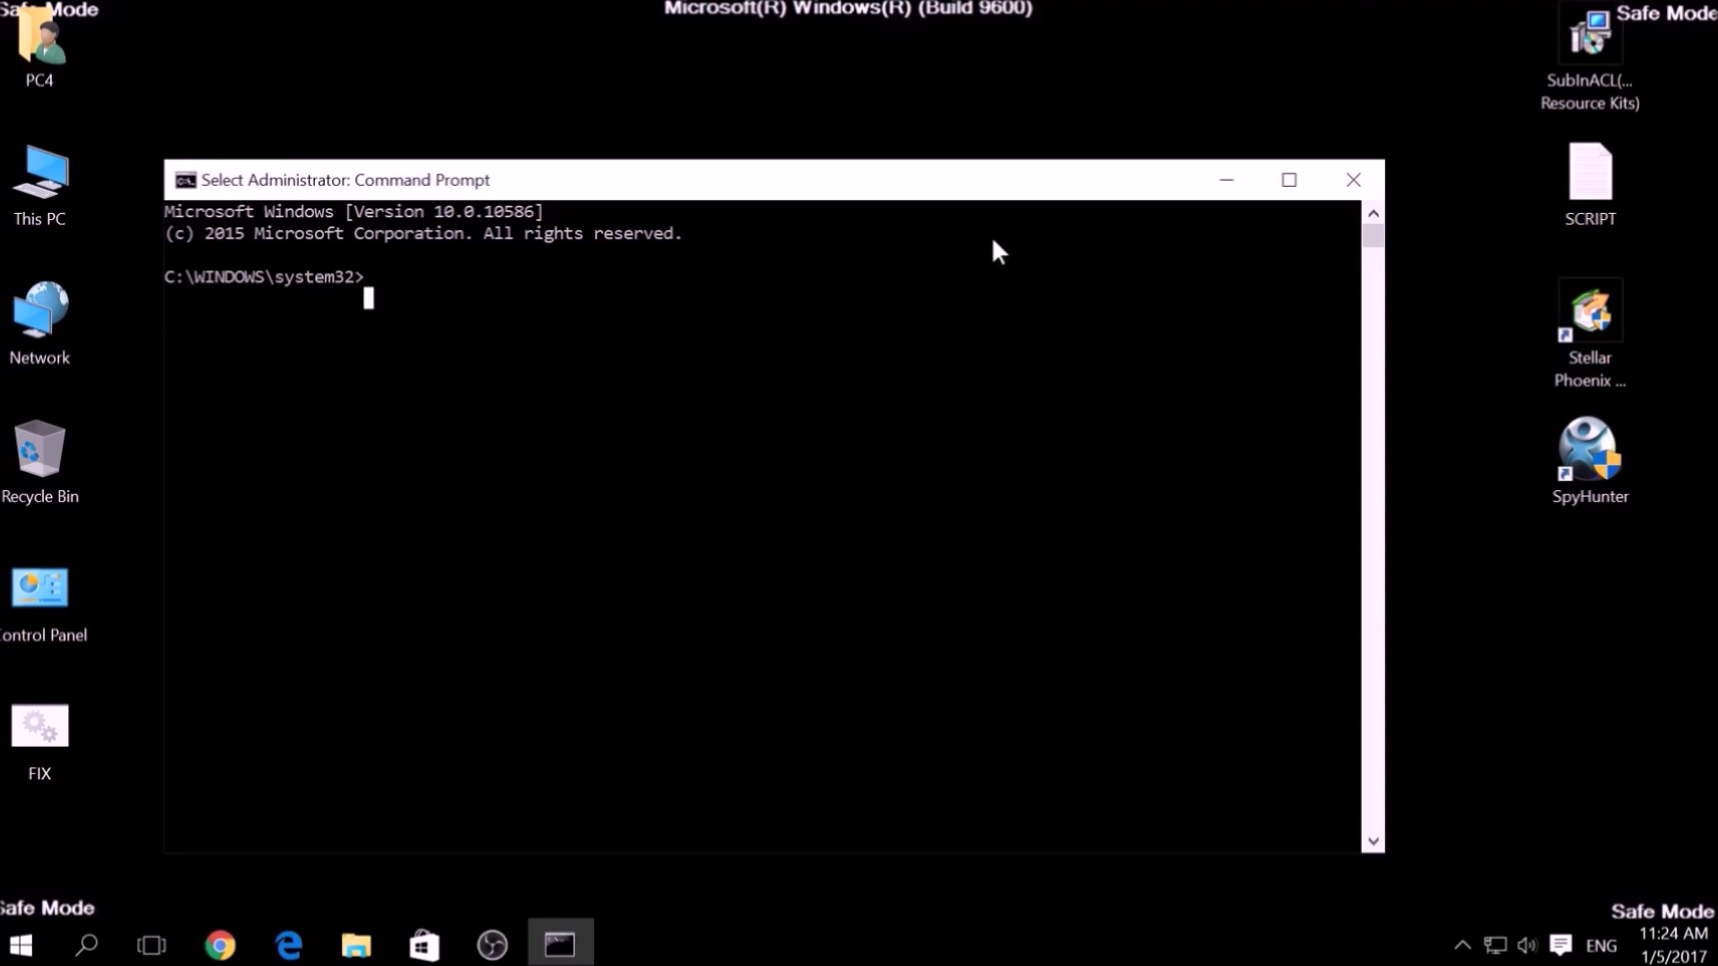
- Change to C:\Program Files (x86)\Windows Resource Kits\Tools and enter FIX.bat
type("CD C")
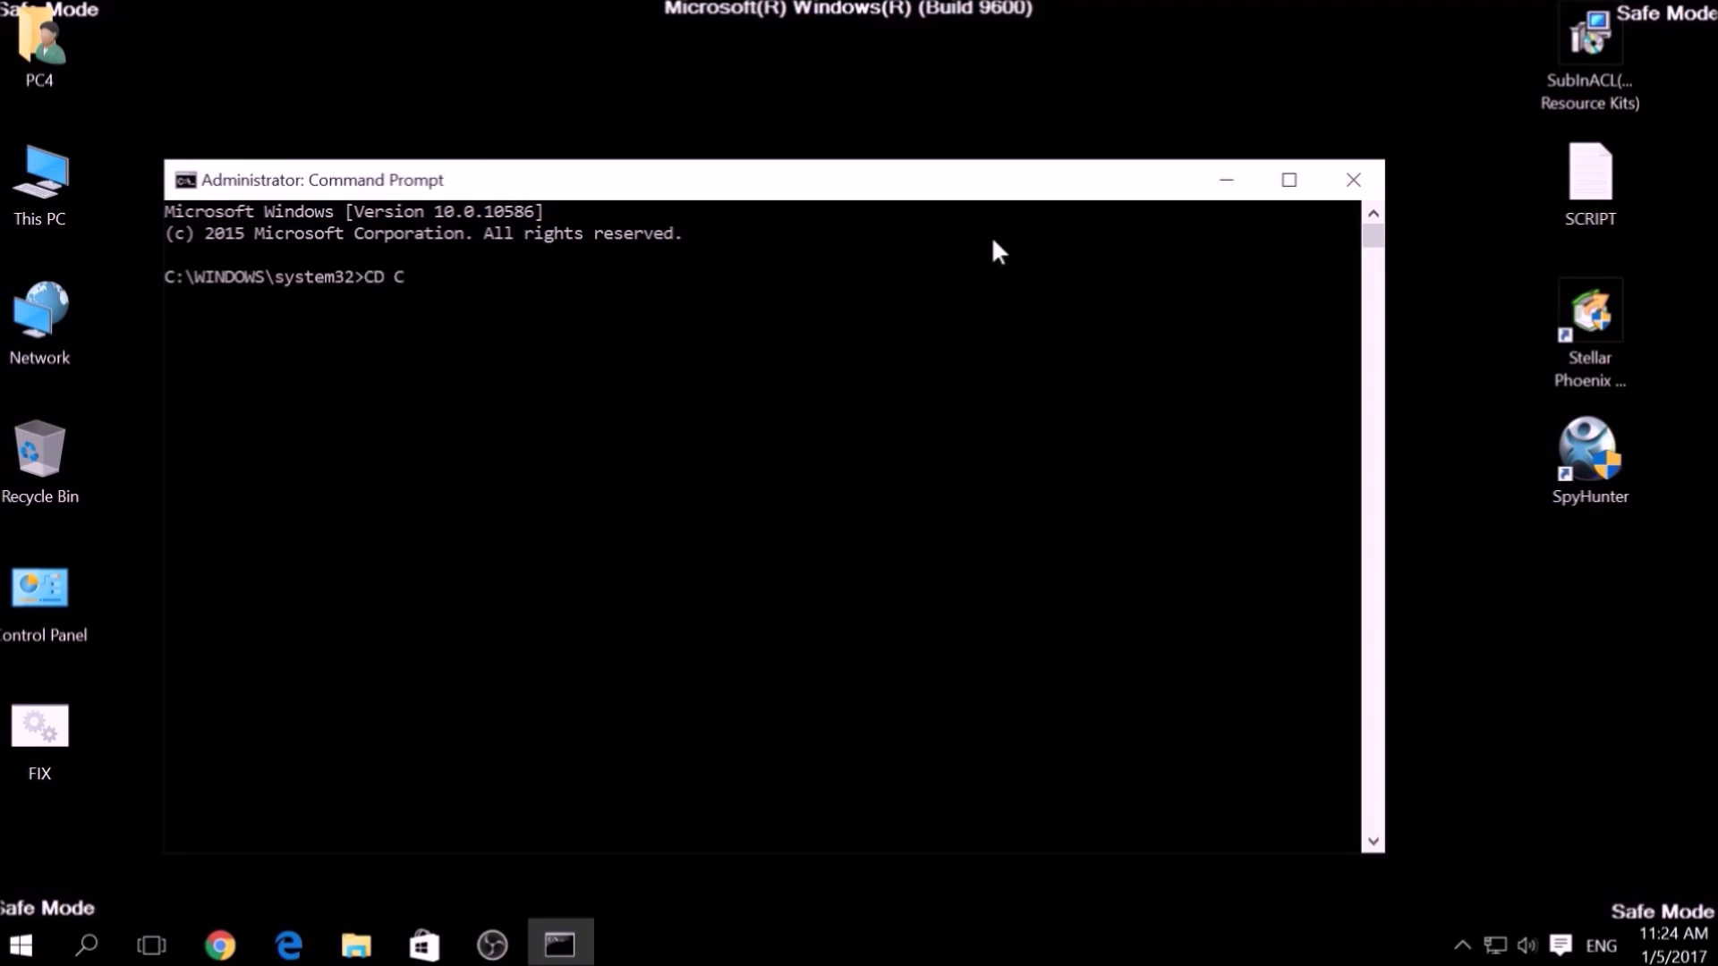
type(":\\Program Files (X")
key("BackSpace")
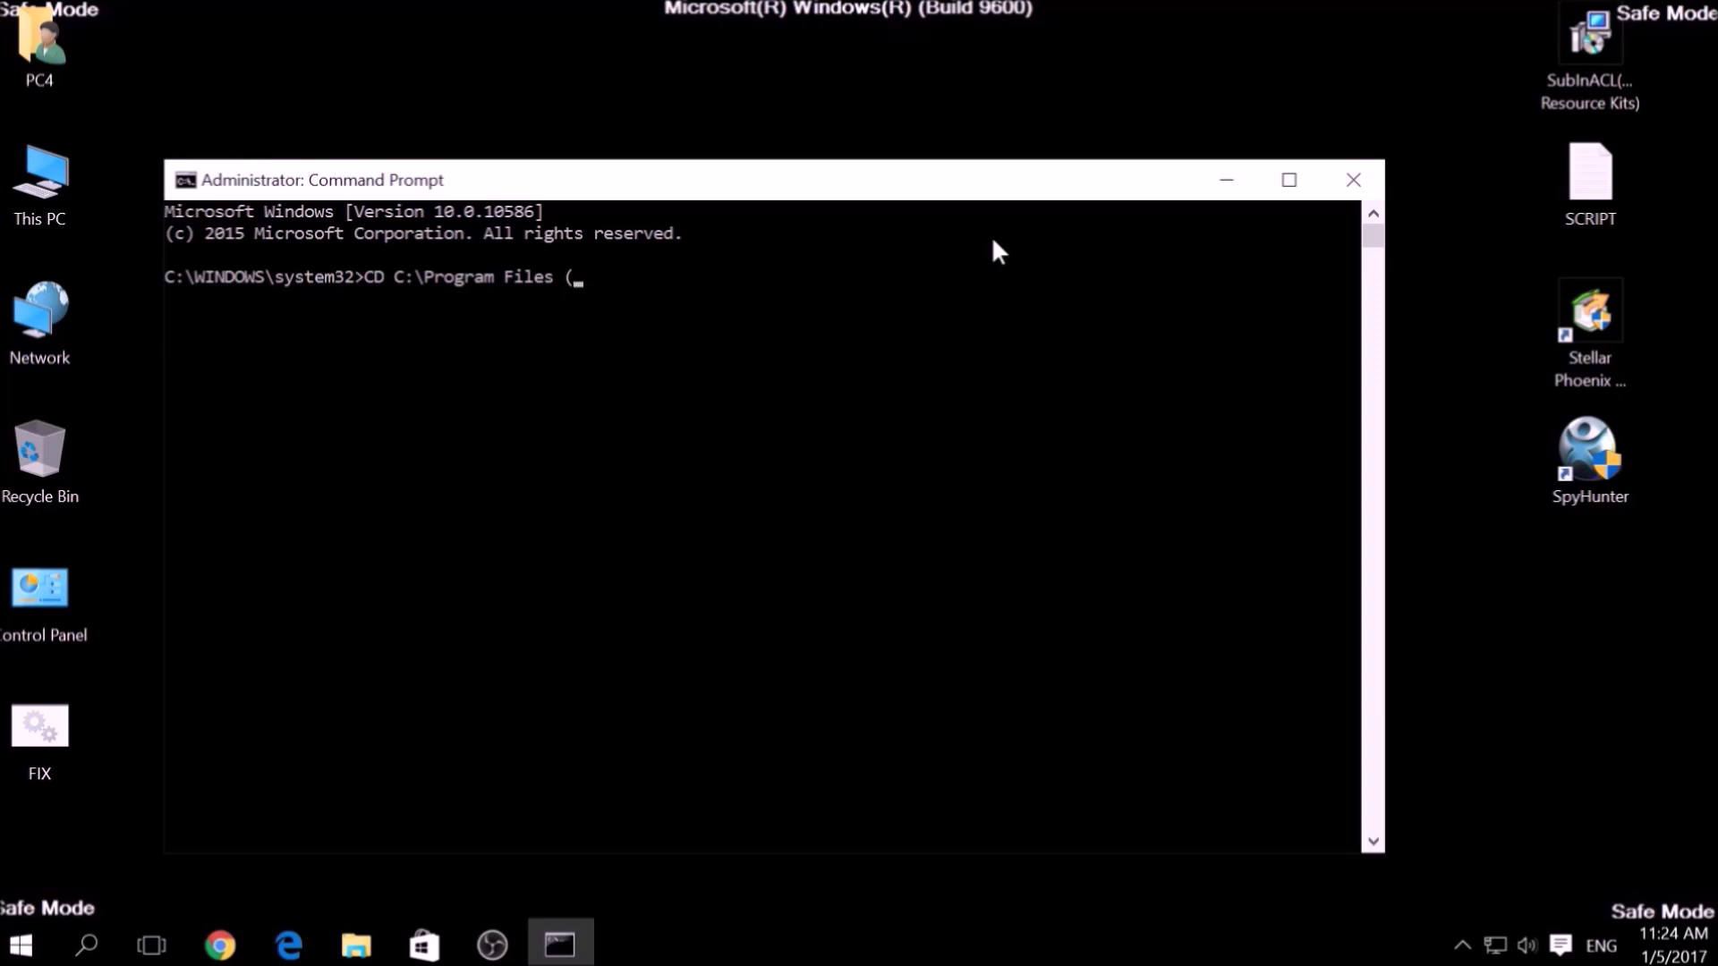
type("x86)\\Windows Reso")
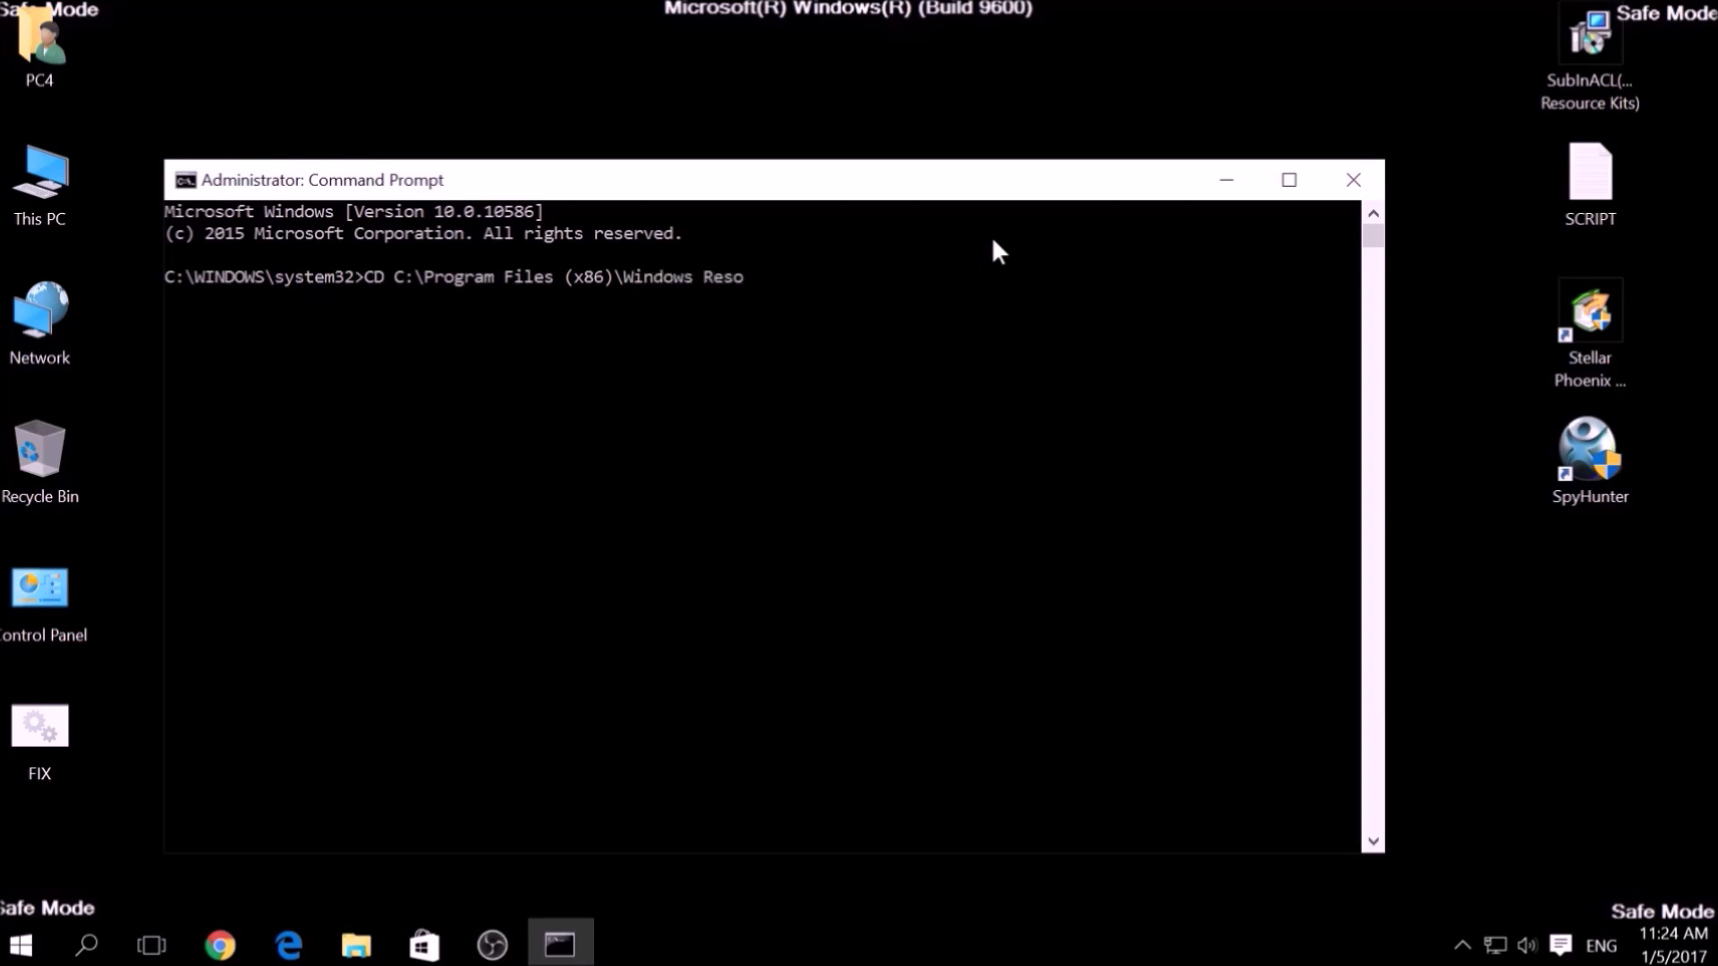
type("urce Kits\\Tools")
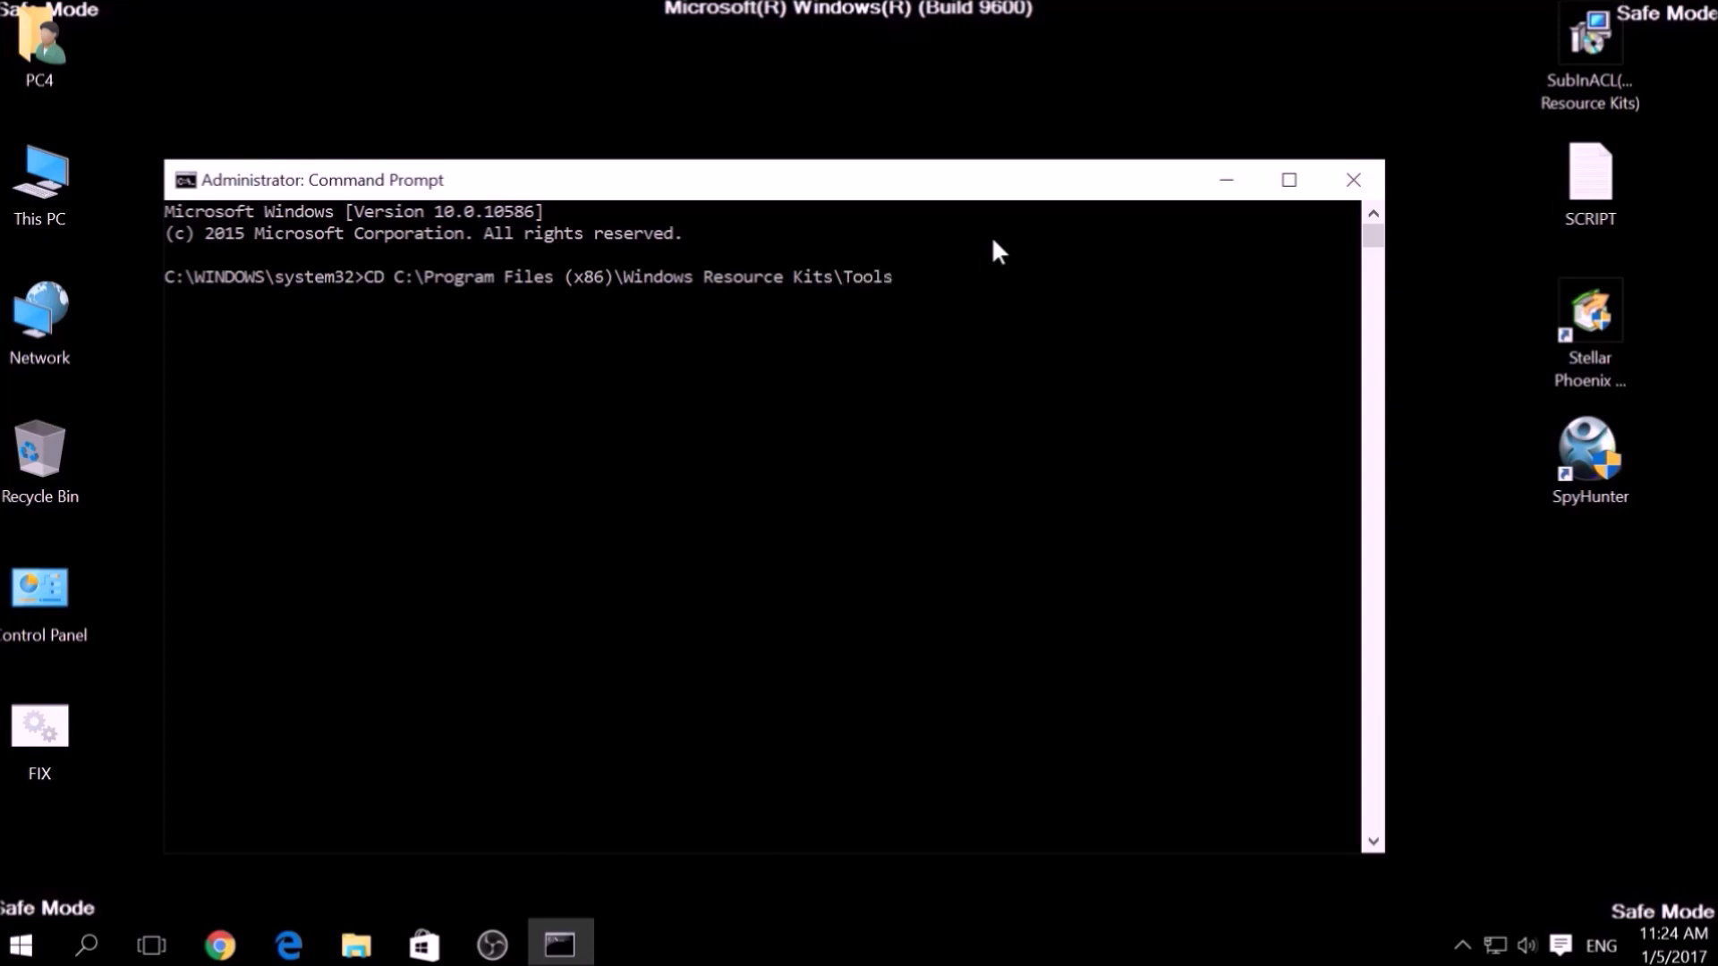
key("Return")
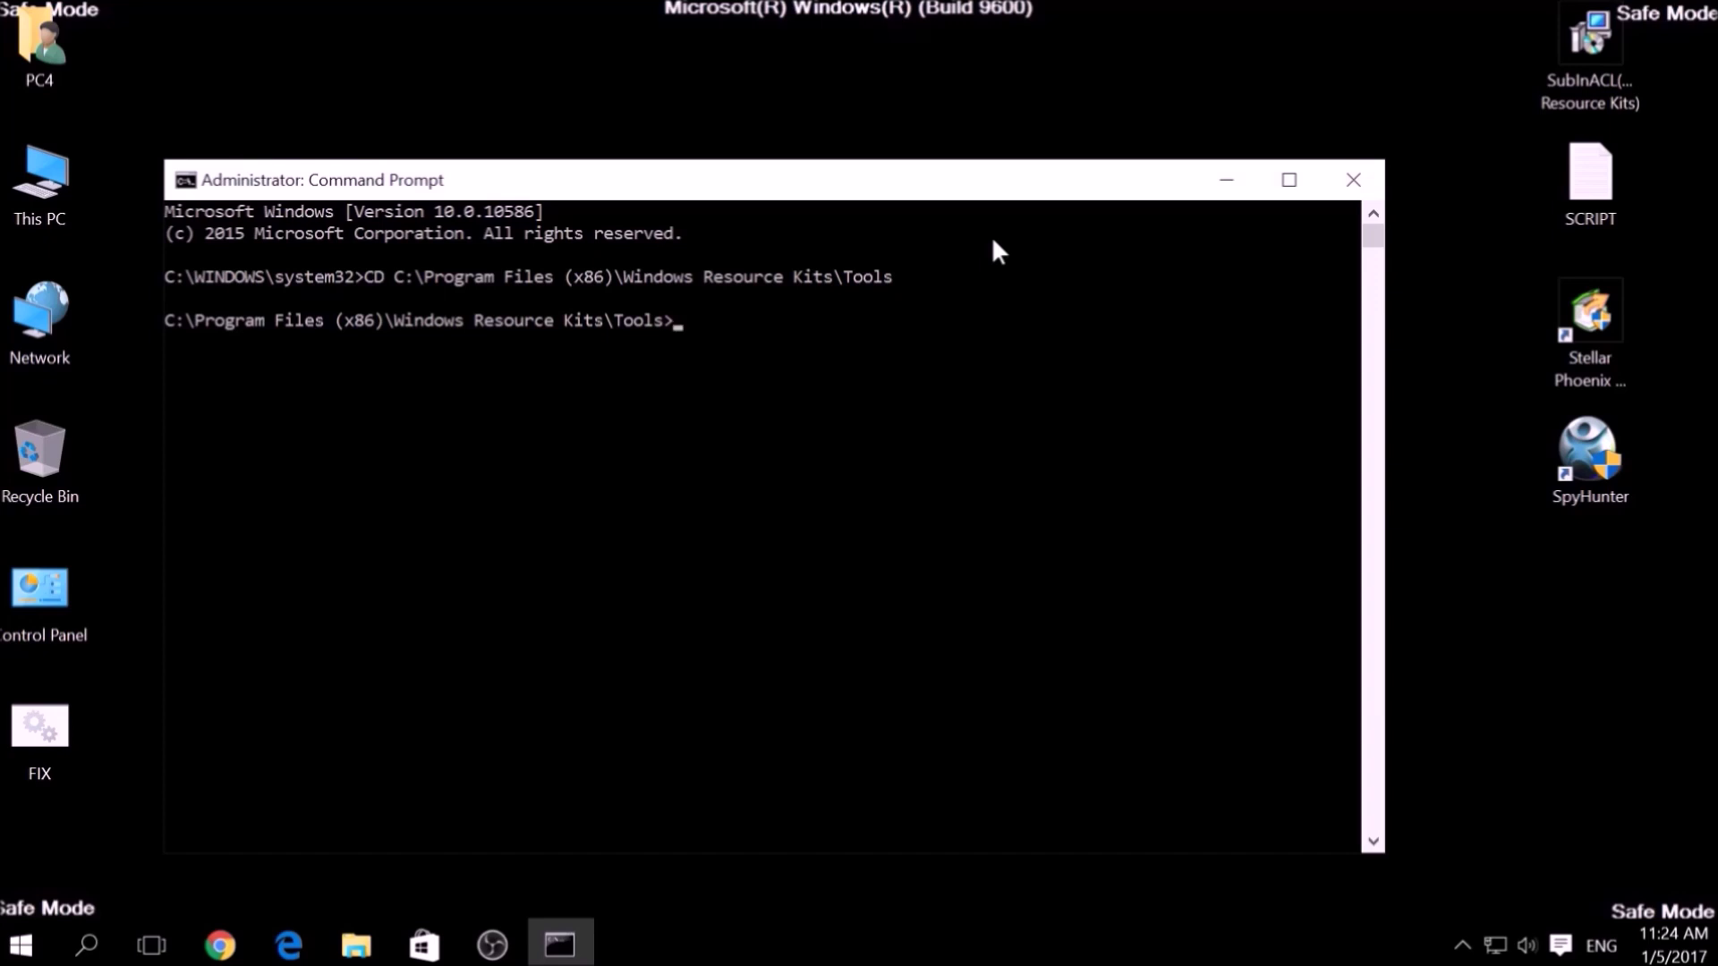
type("FIX.bat")
- Run FIX.bat to reset registry hive and system drive permissions, then close Command Prompt
key("Return")
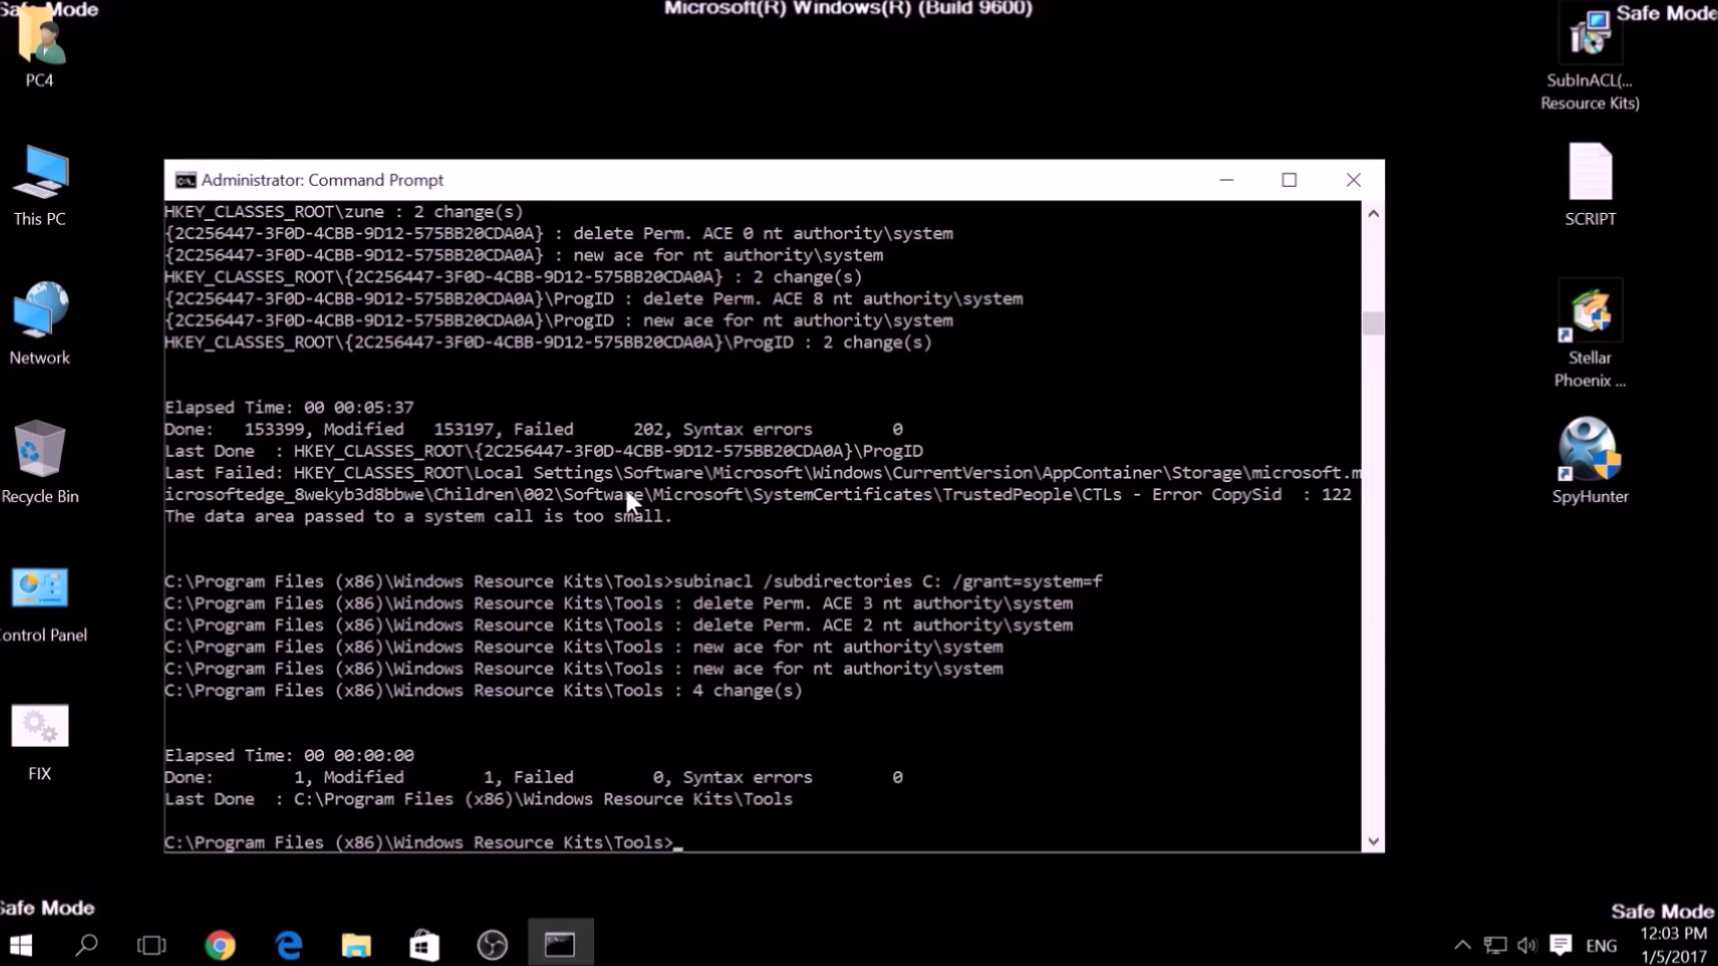
left_click(1369, 182)
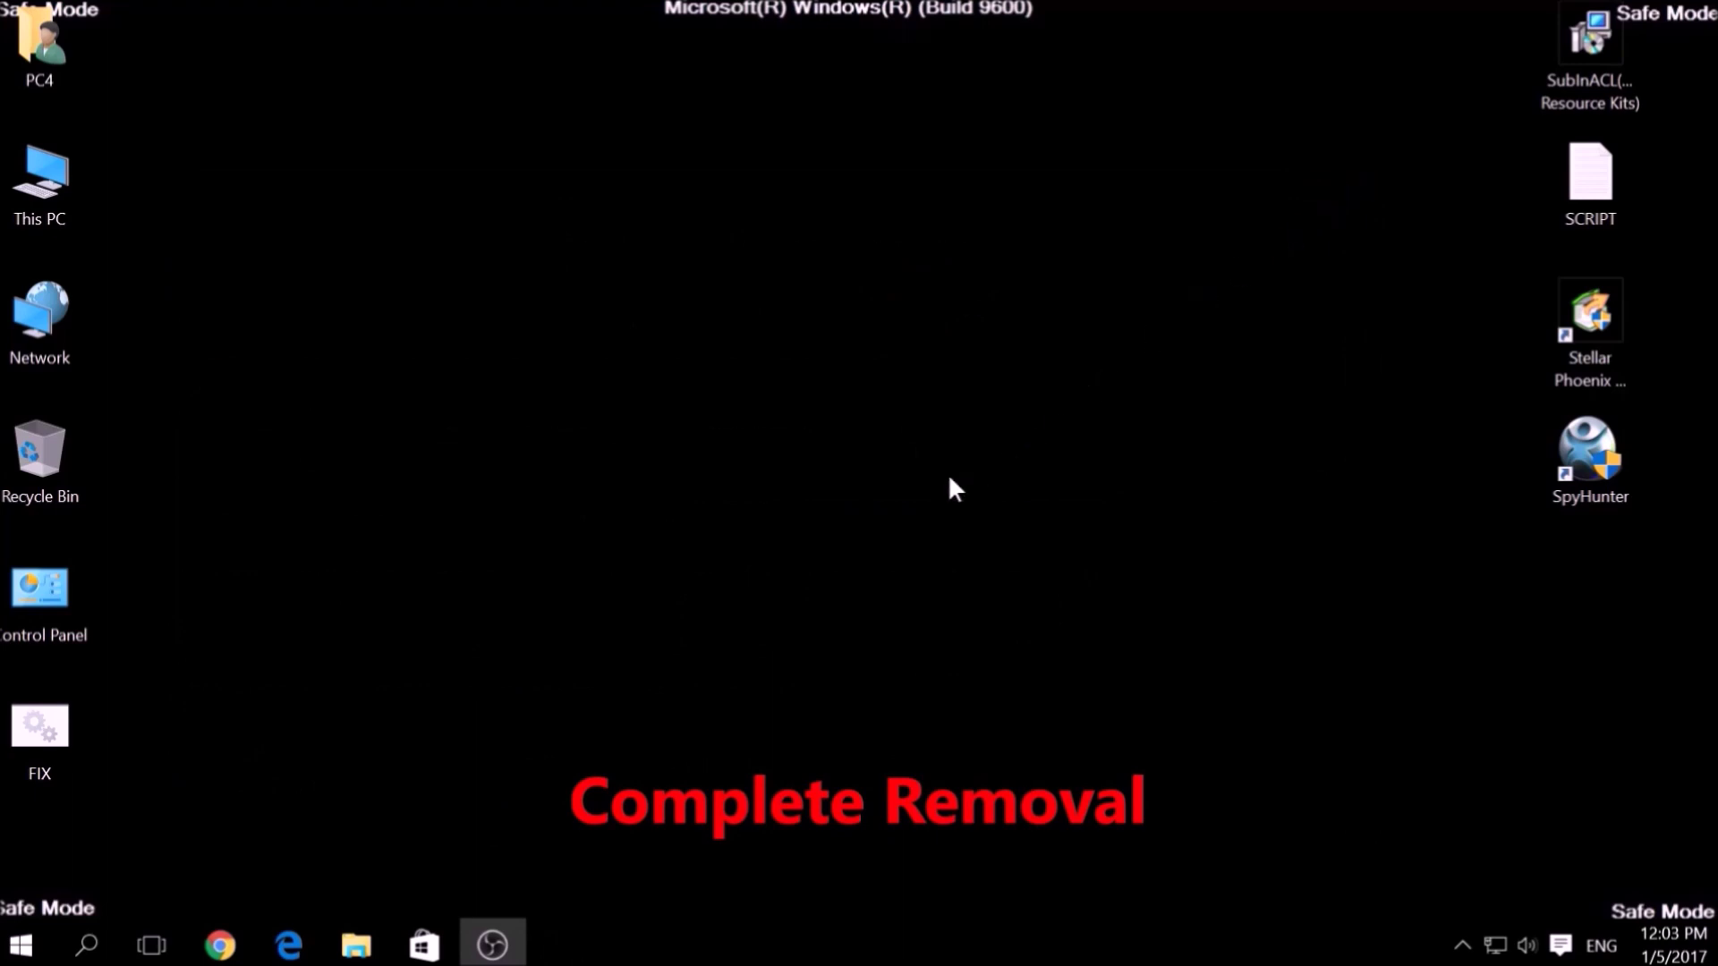
- Launch SpyHunter 4 and start a new Quick Scan of the computer
double_click(1571, 487)
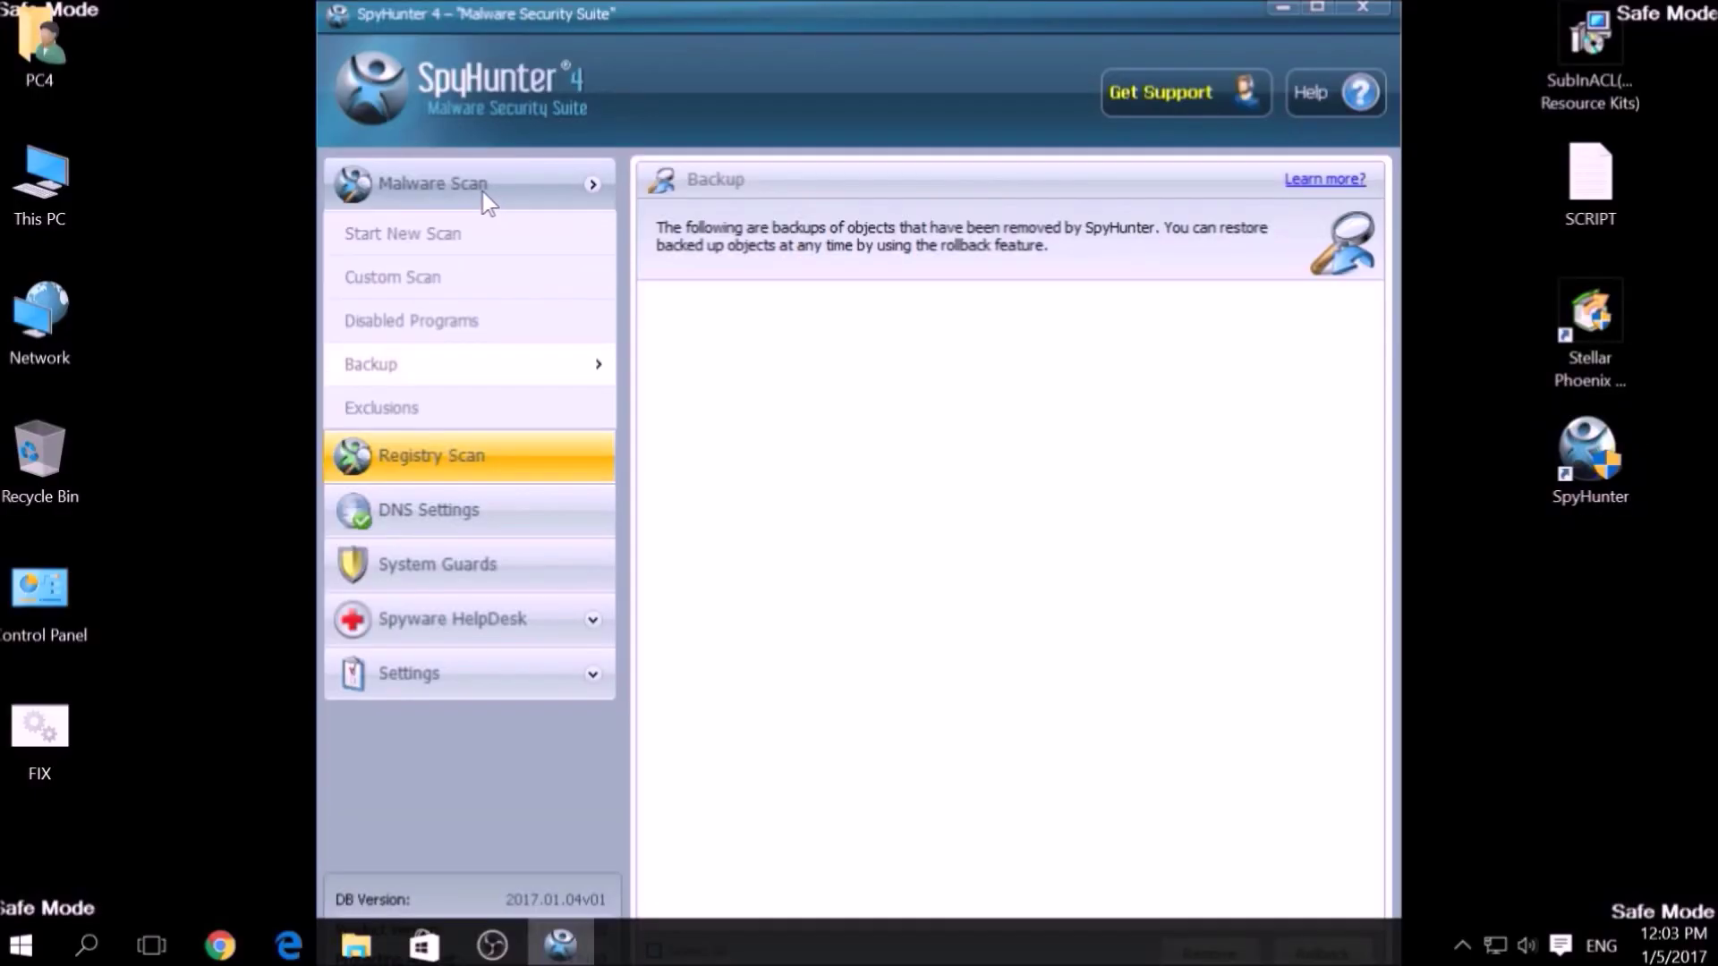
left_click(456, 240)
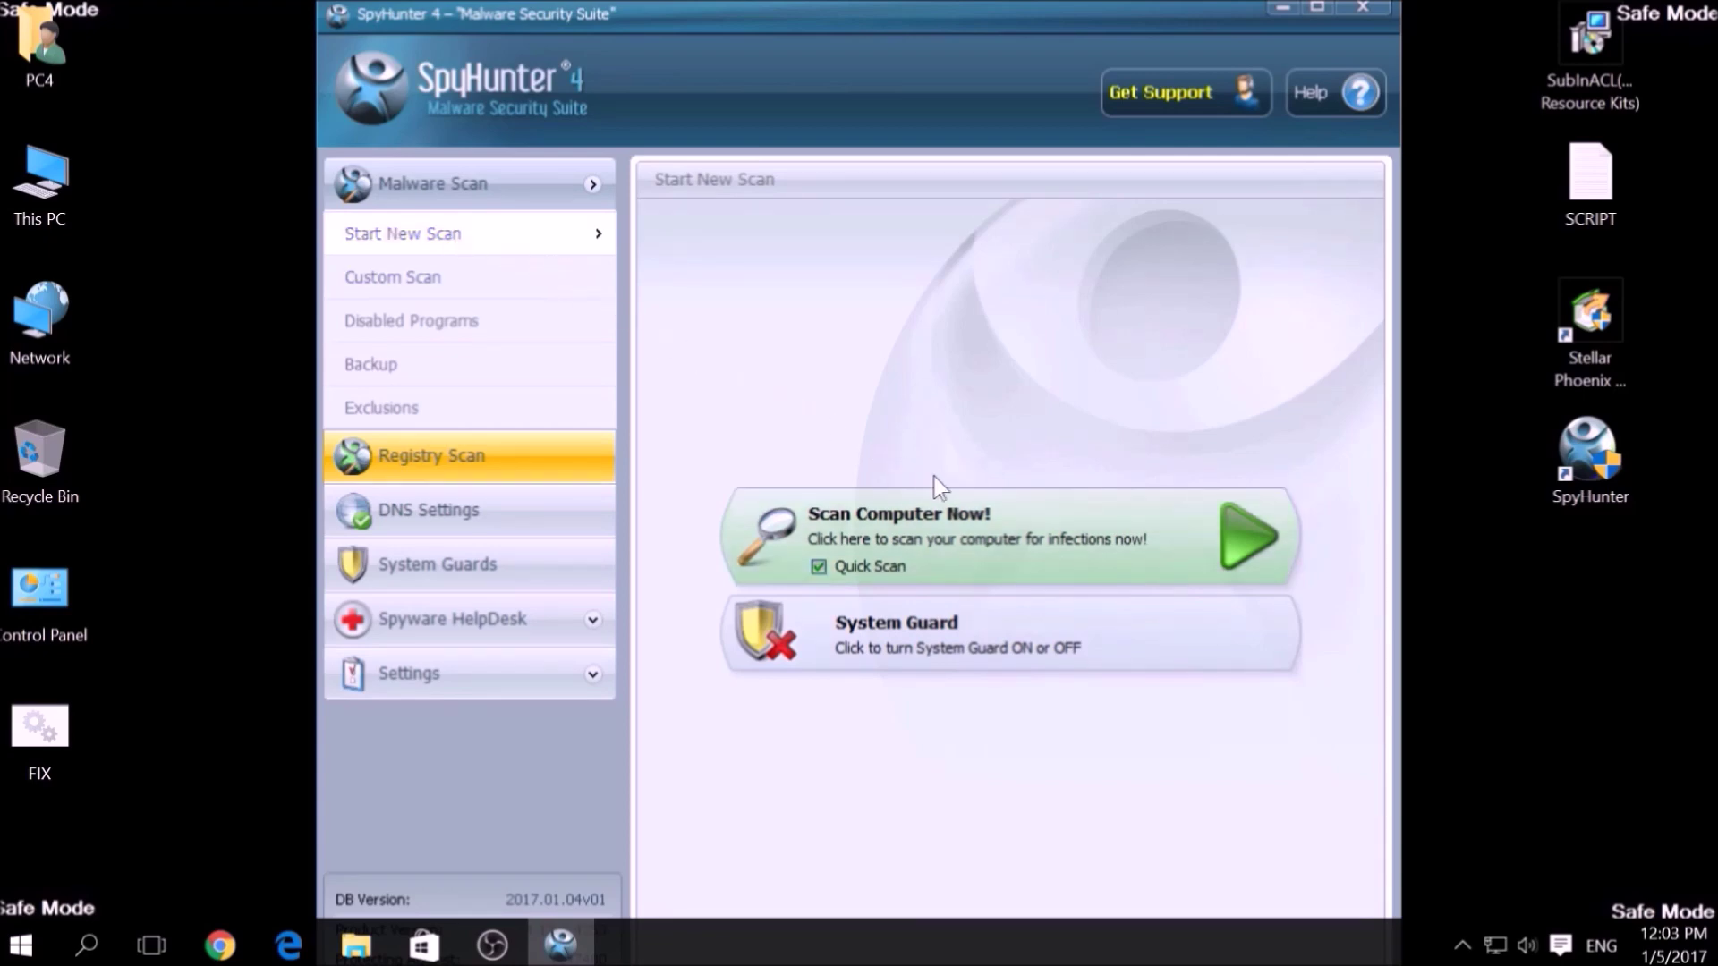
left_click(1007, 522)
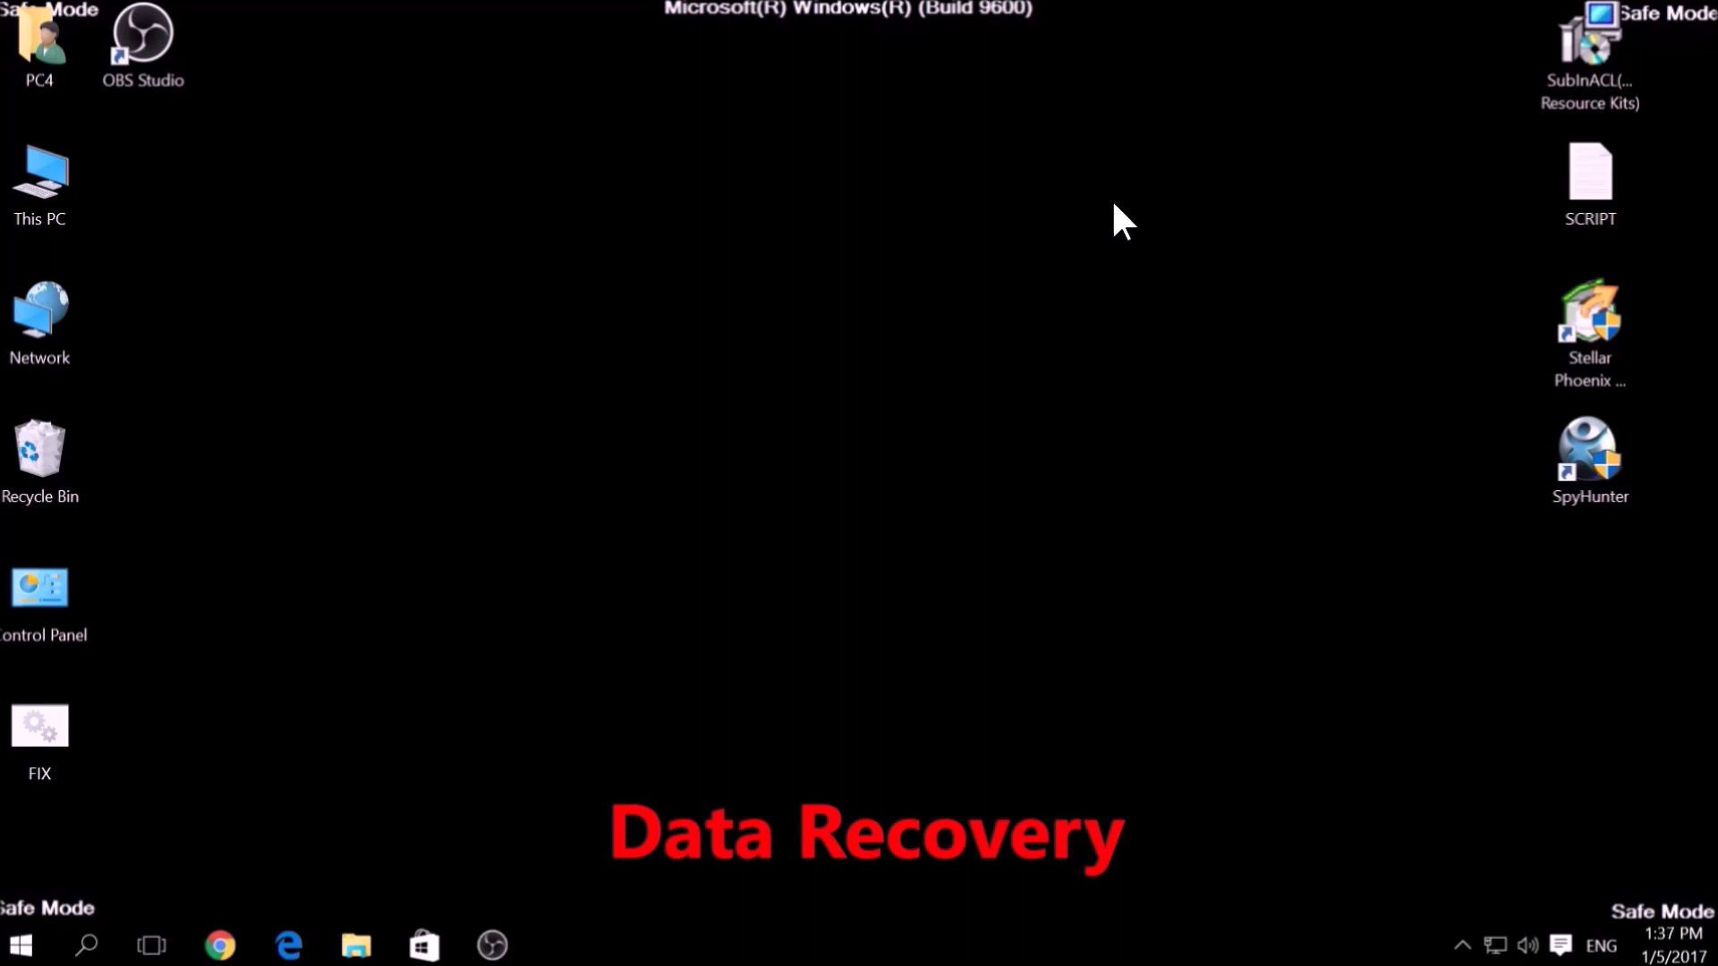
- Launch Stellar Phoenix and run an Advanced scan of drive C:\, then abort it partway
left_click(1579, 324)
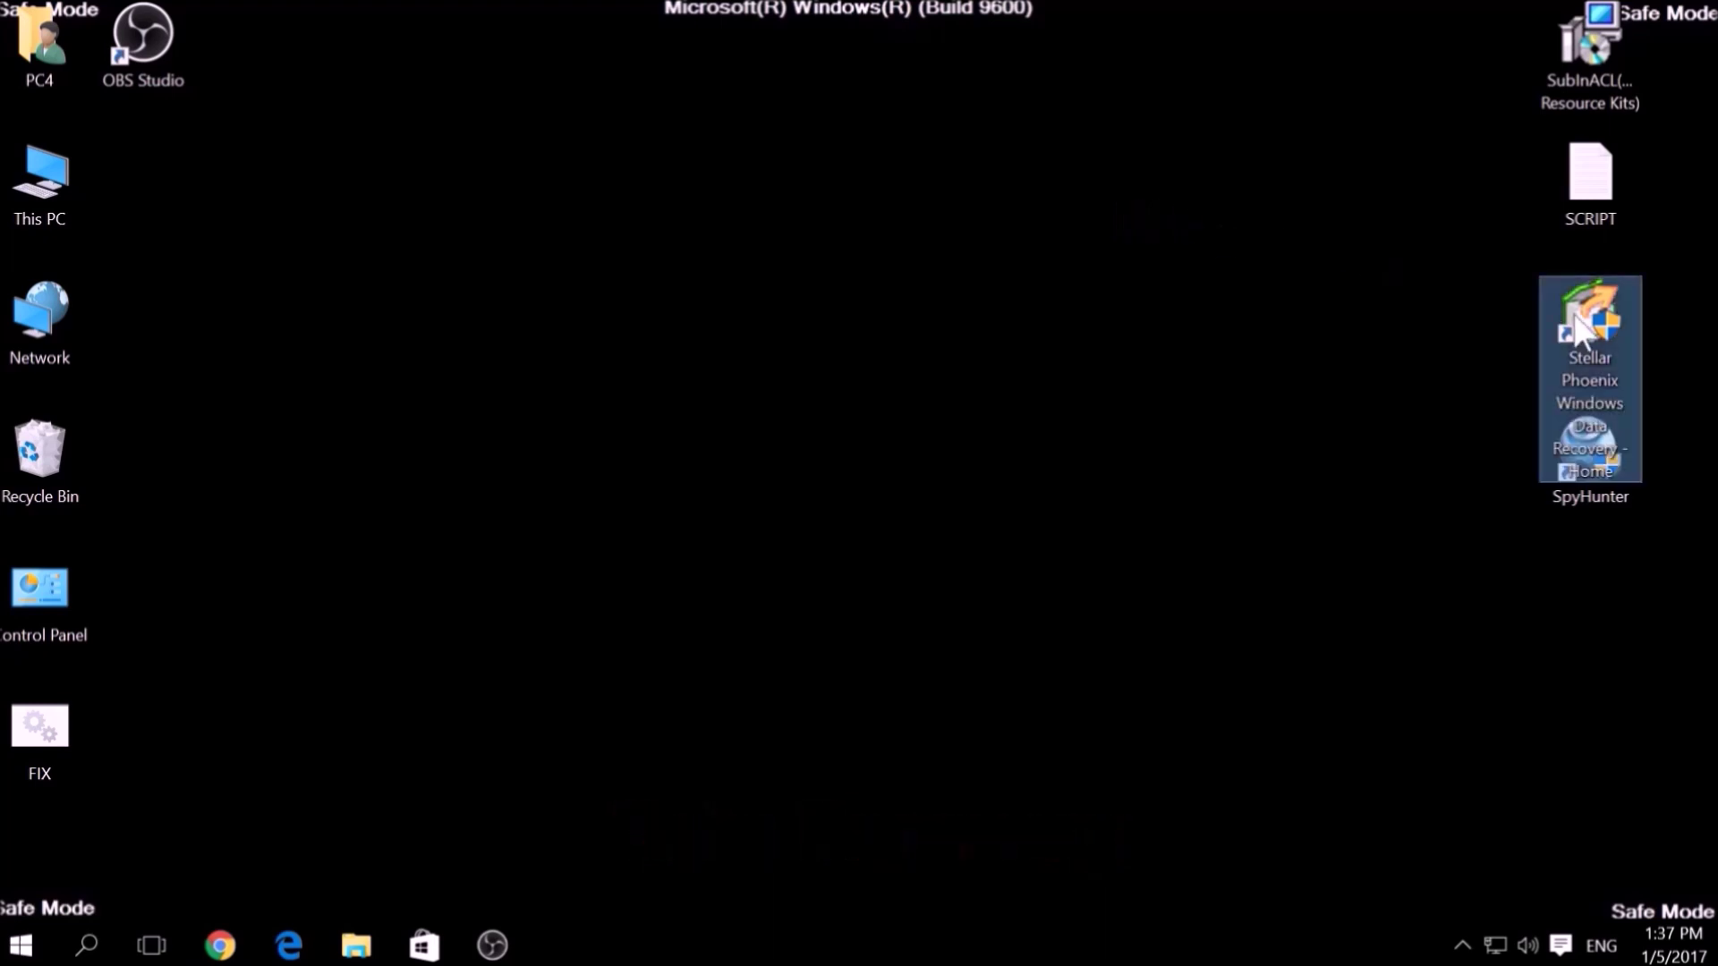
double_click(1579, 327)
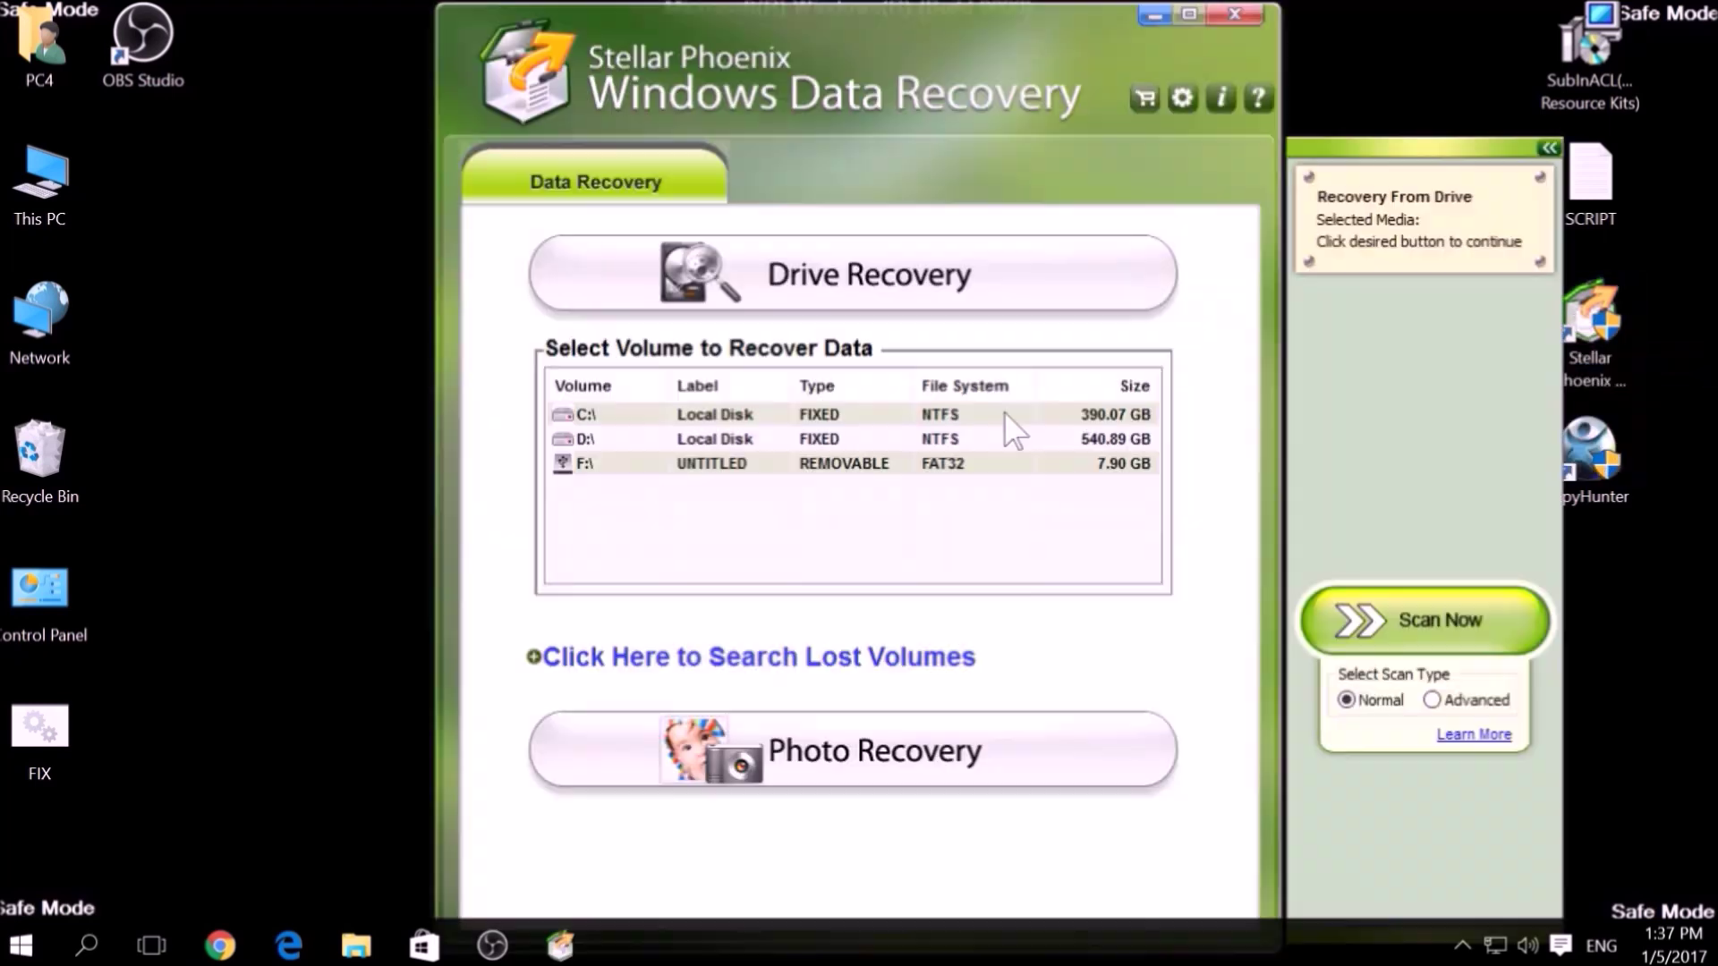
left_click(738, 419)
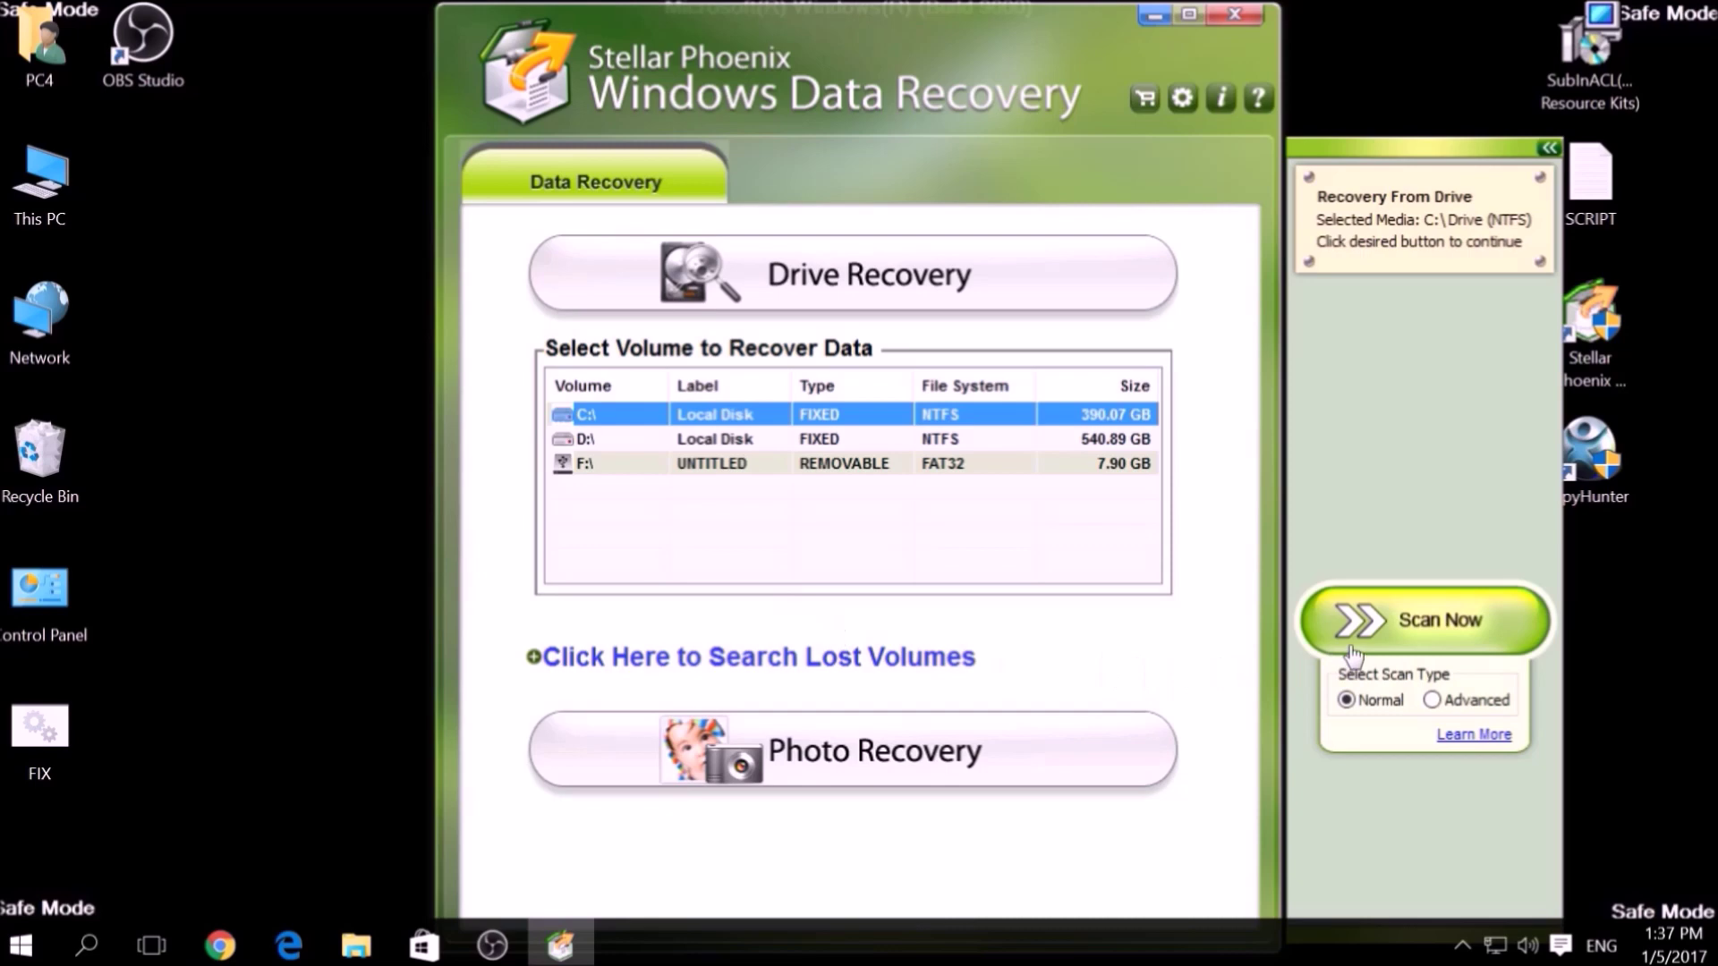
left_click(1431, 700)
left_click(1398, 637)
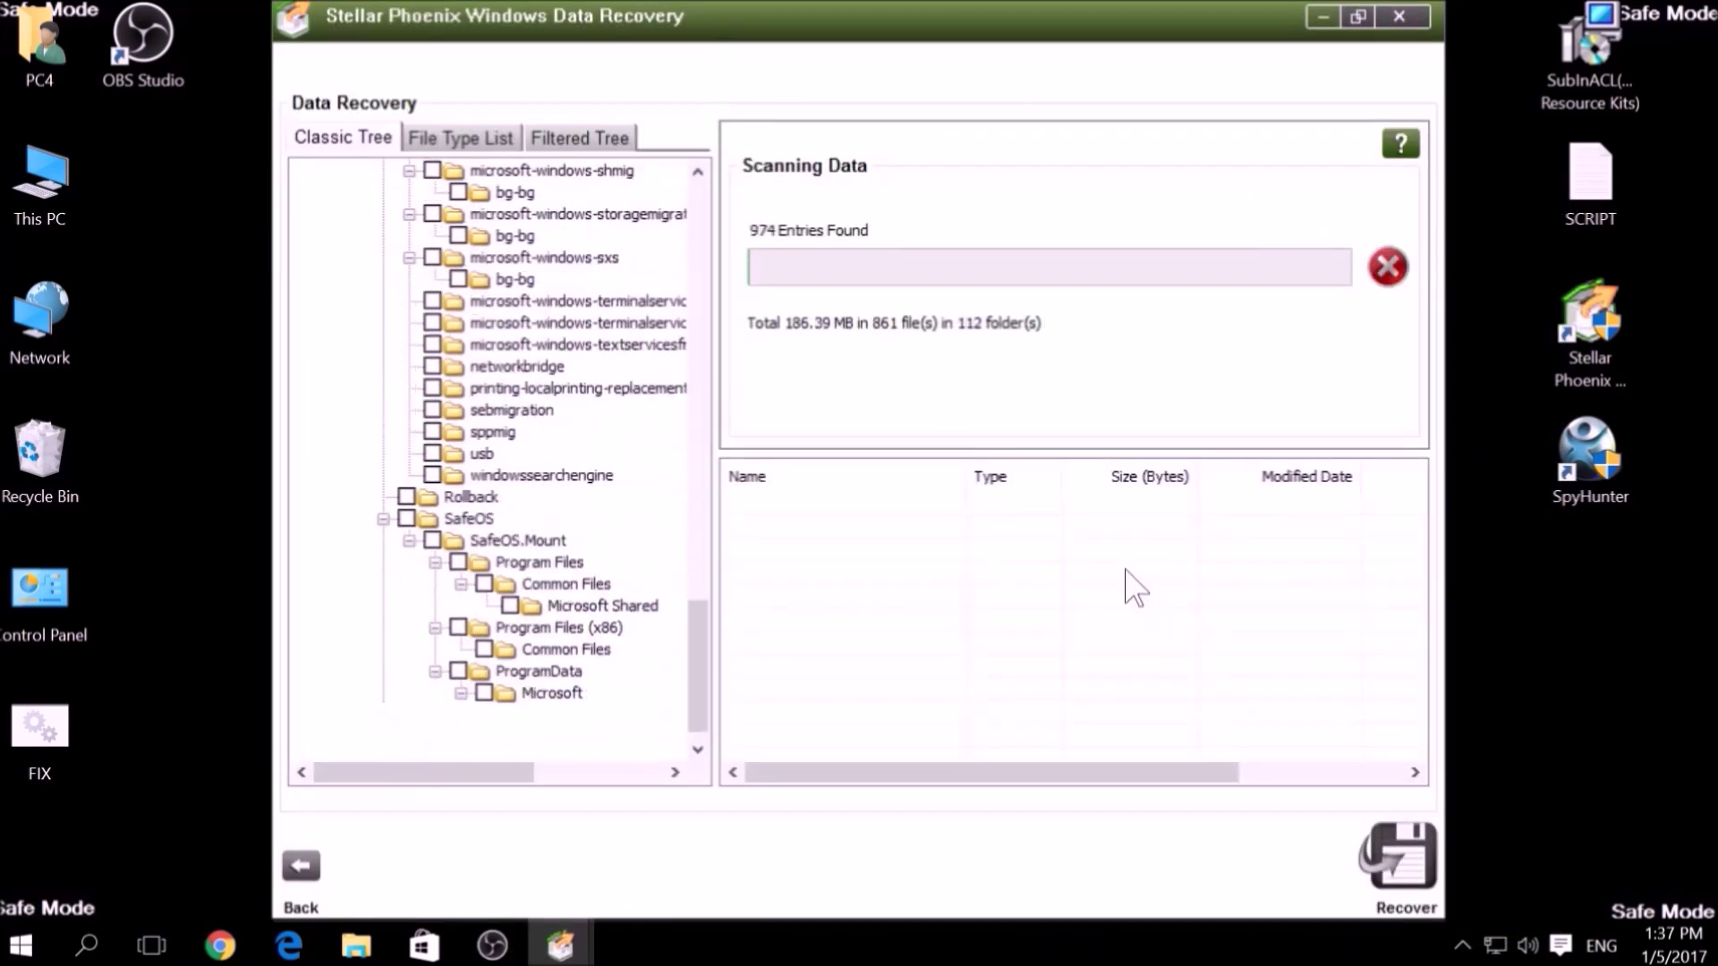
left_click(1385, 268)
left_click(1020, 326)
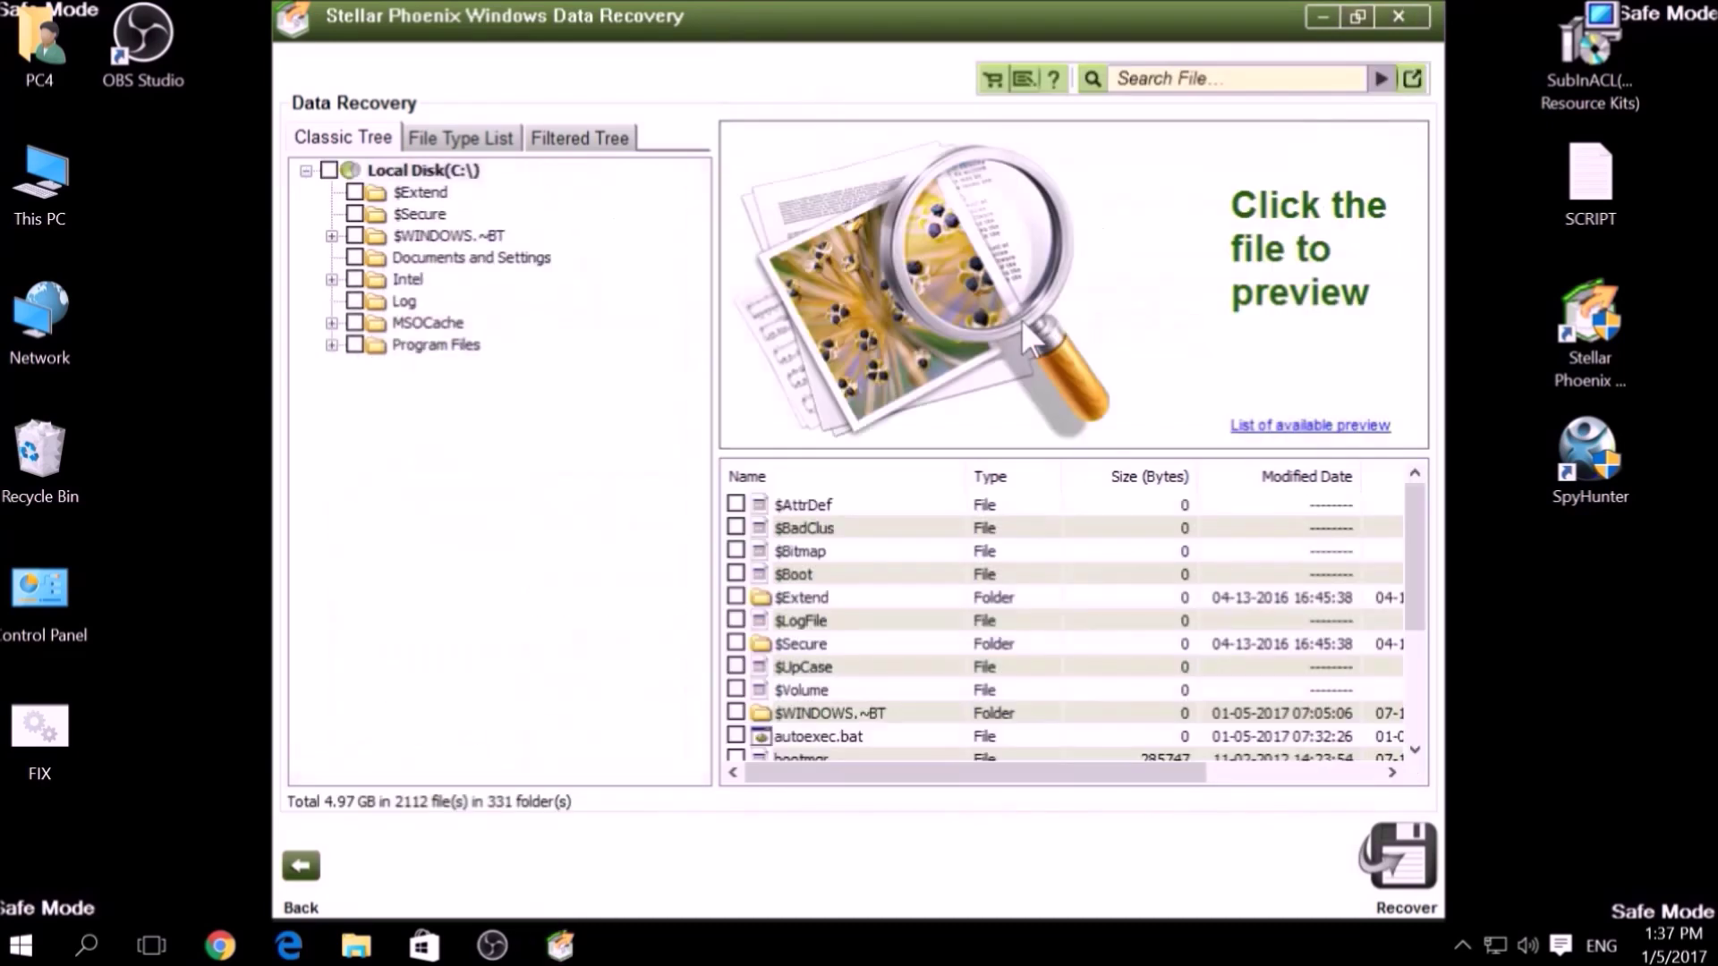
- Mark $Extend, $AttrDef, $BadClus, $Bitmap, $LogFile, $WINDOWS.~BT and autoexec.bat for recovery, then close without rescanning
left_click(736, 504)
left_click(736, 527)
left_click(735, 550)
left_click(735, 597)
left_click(735, 620)
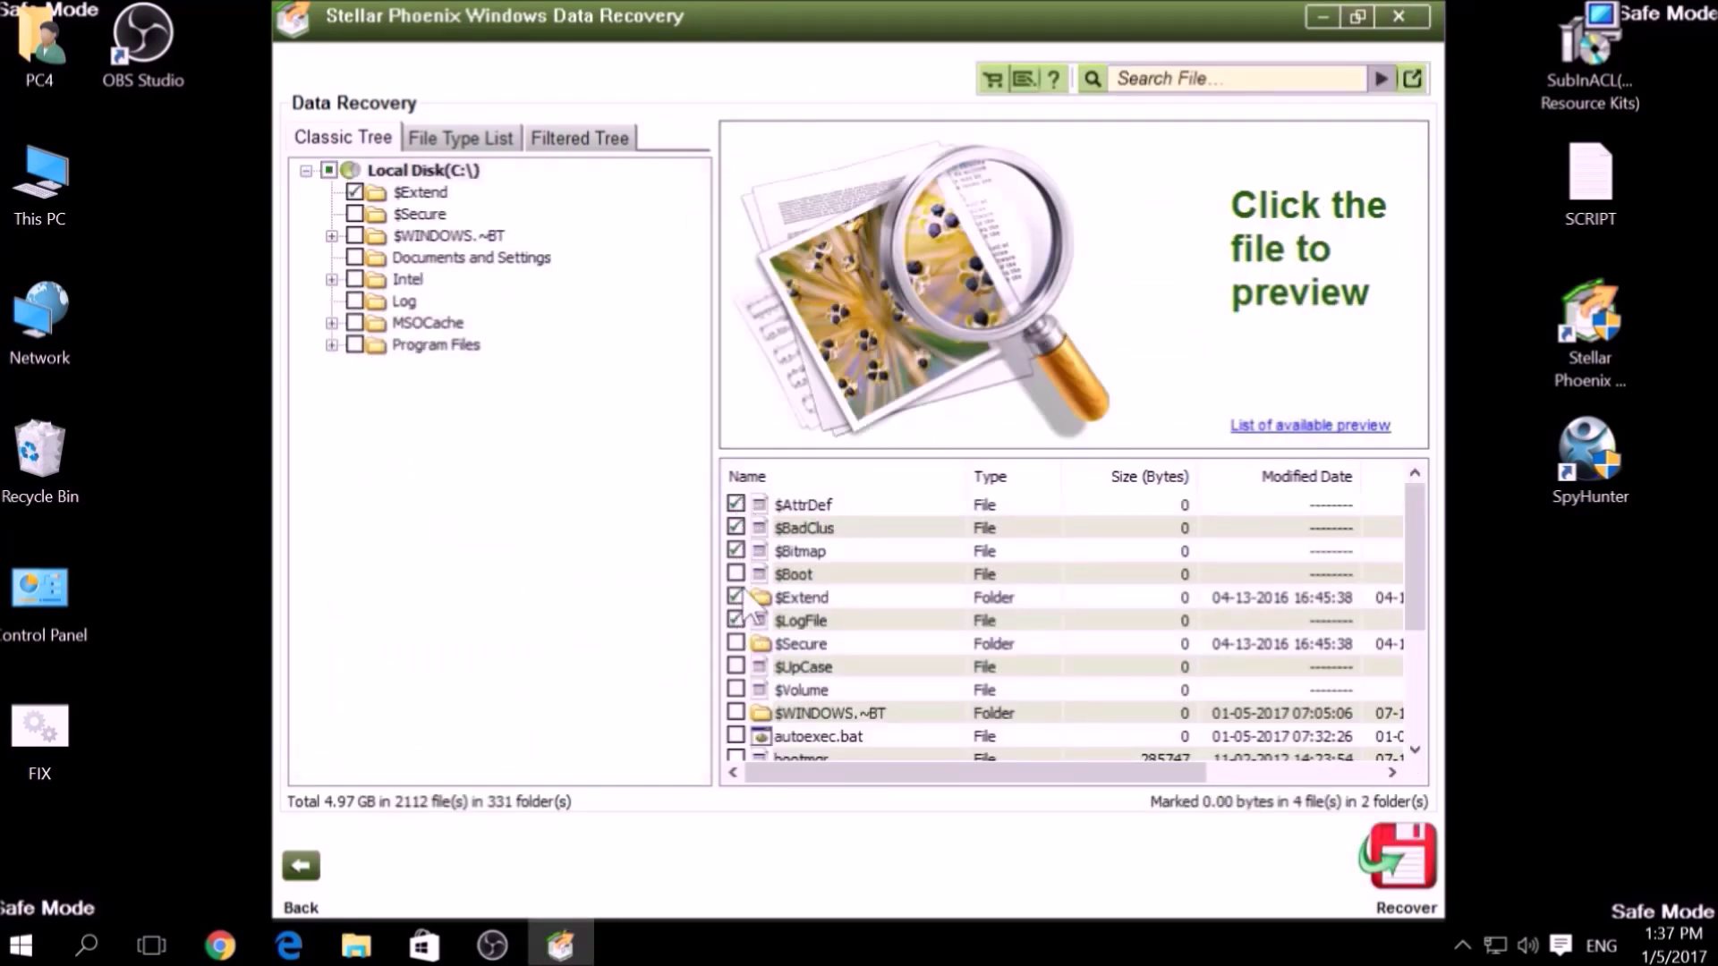
scroll(743, 587, "down", 3)
left_click(735, 550)
left_click(735, 526)
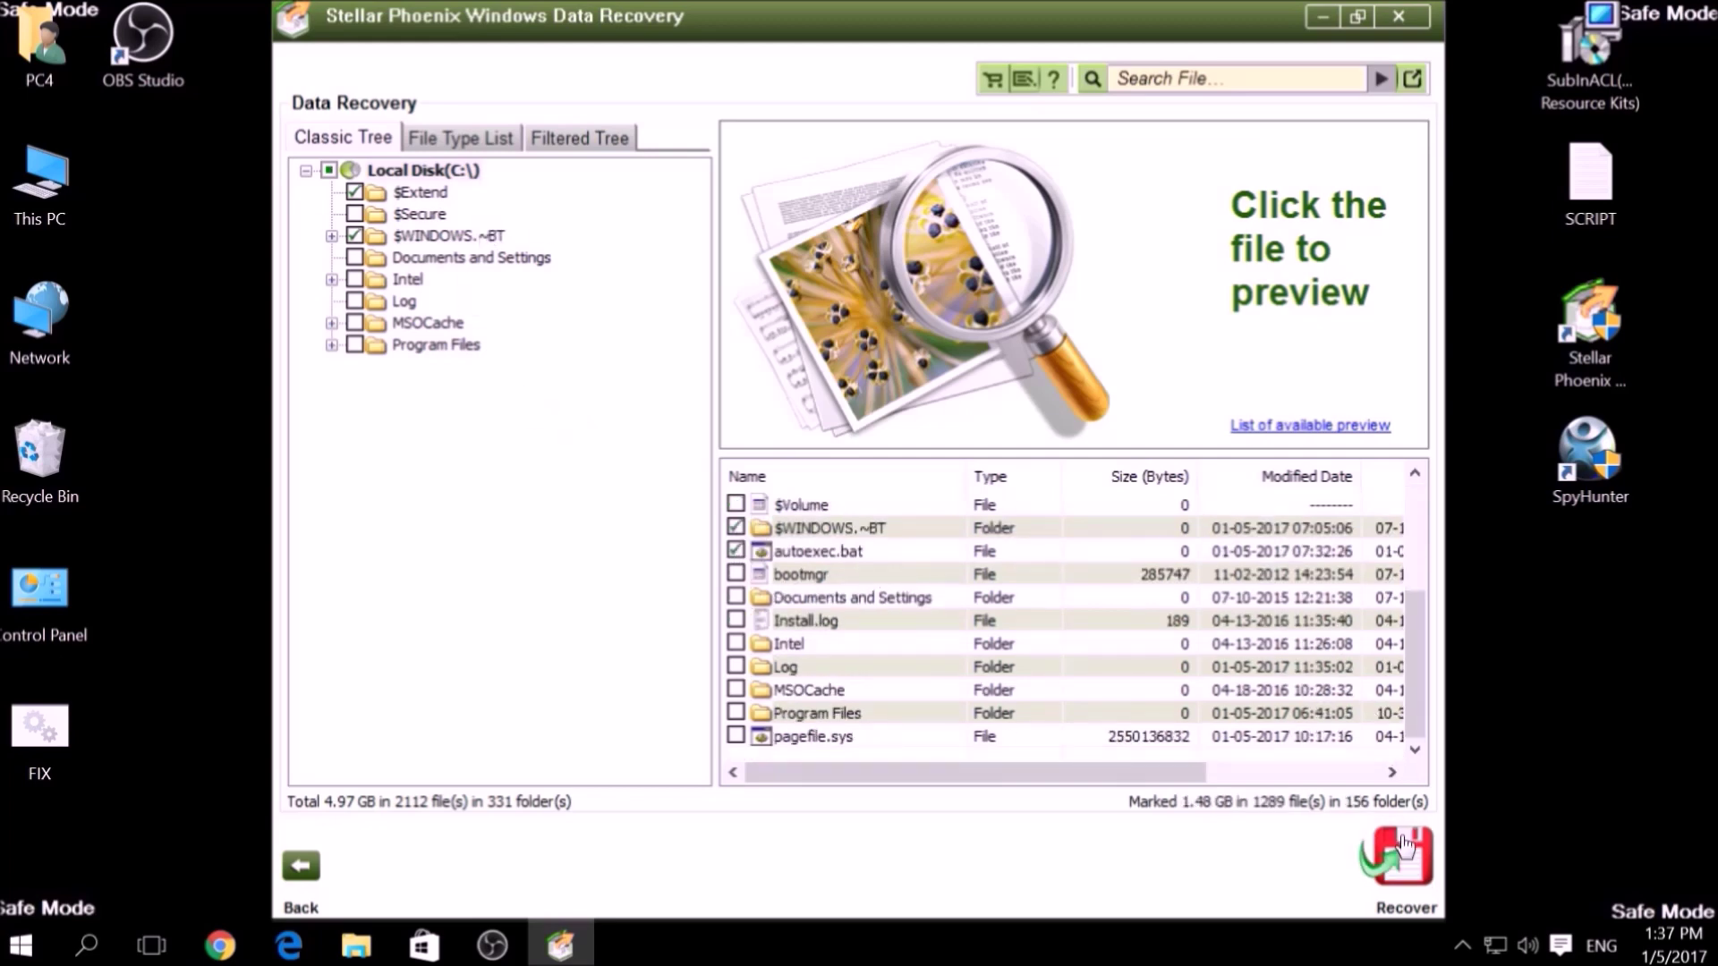
left_click(1399, 16)
left_click(845, 572)
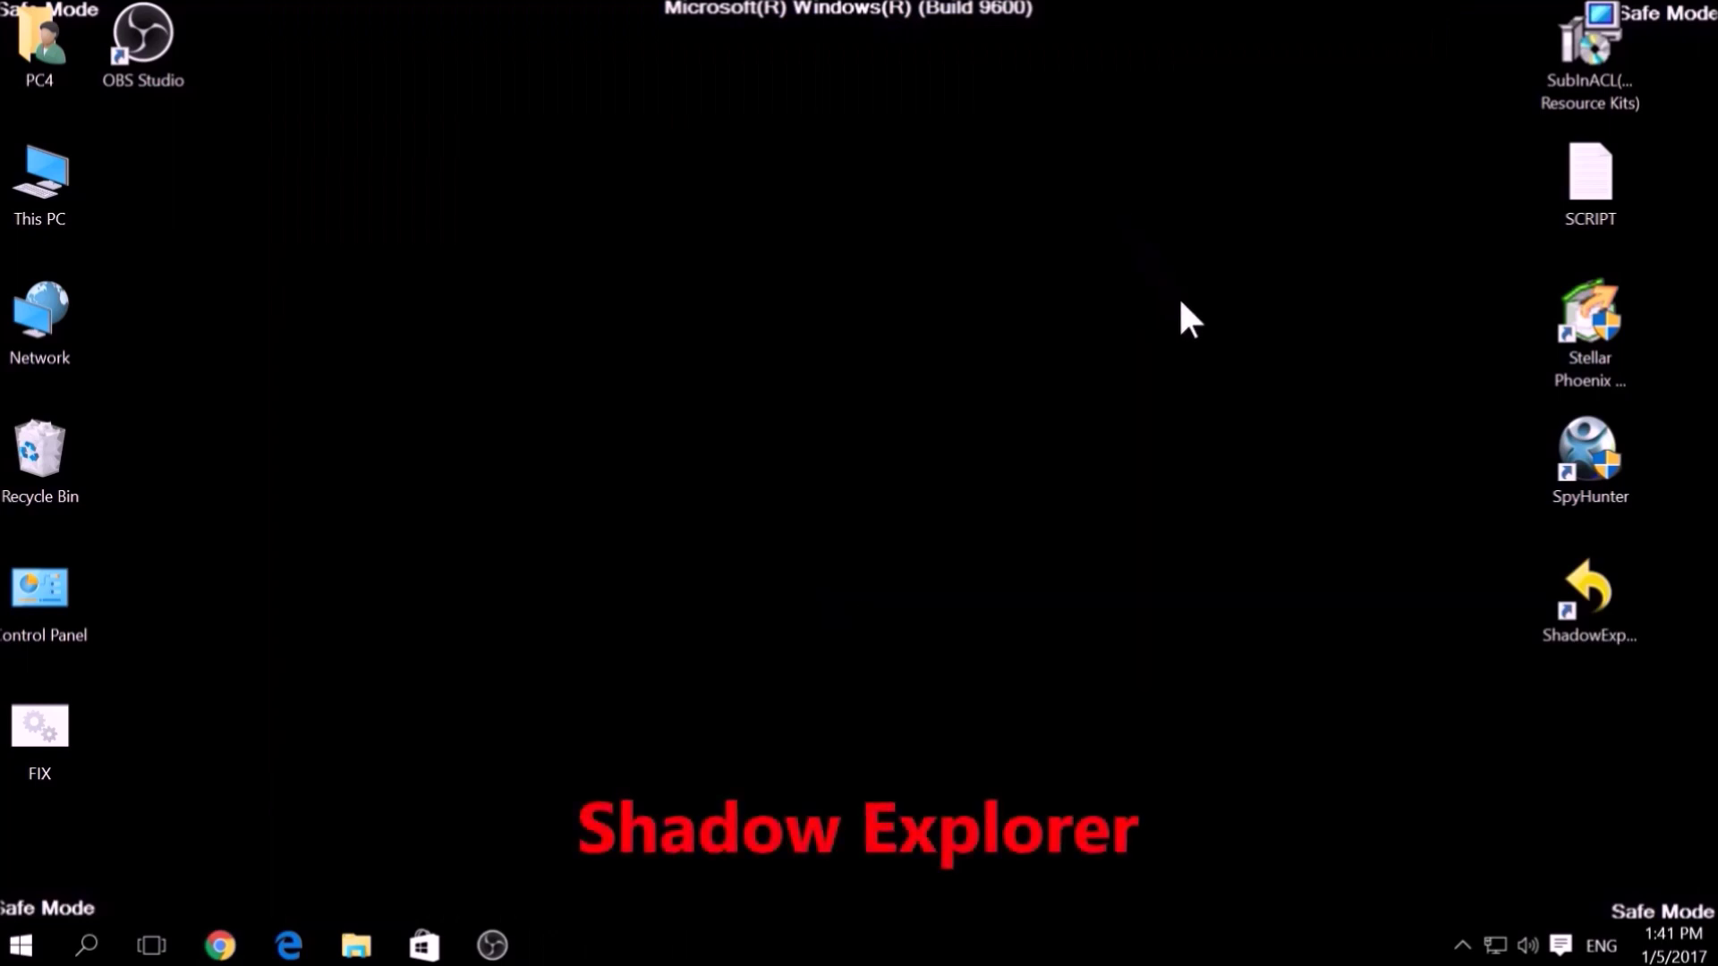
left_click(1585, 614)
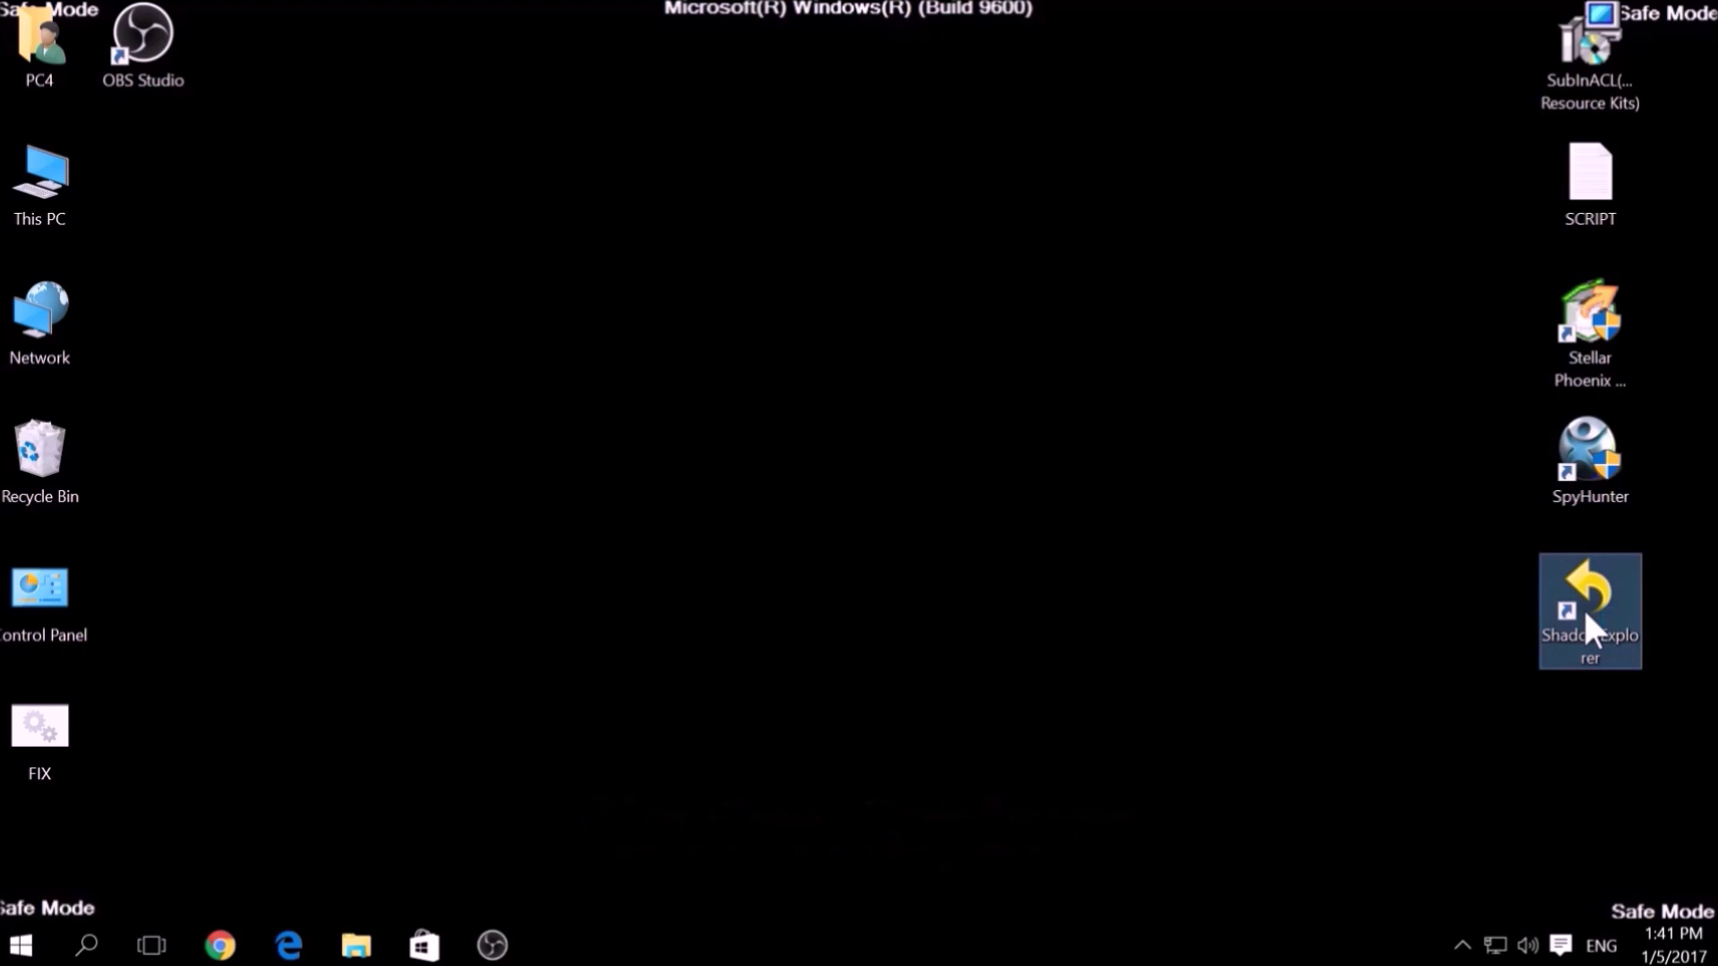
double_click(1582, 607)
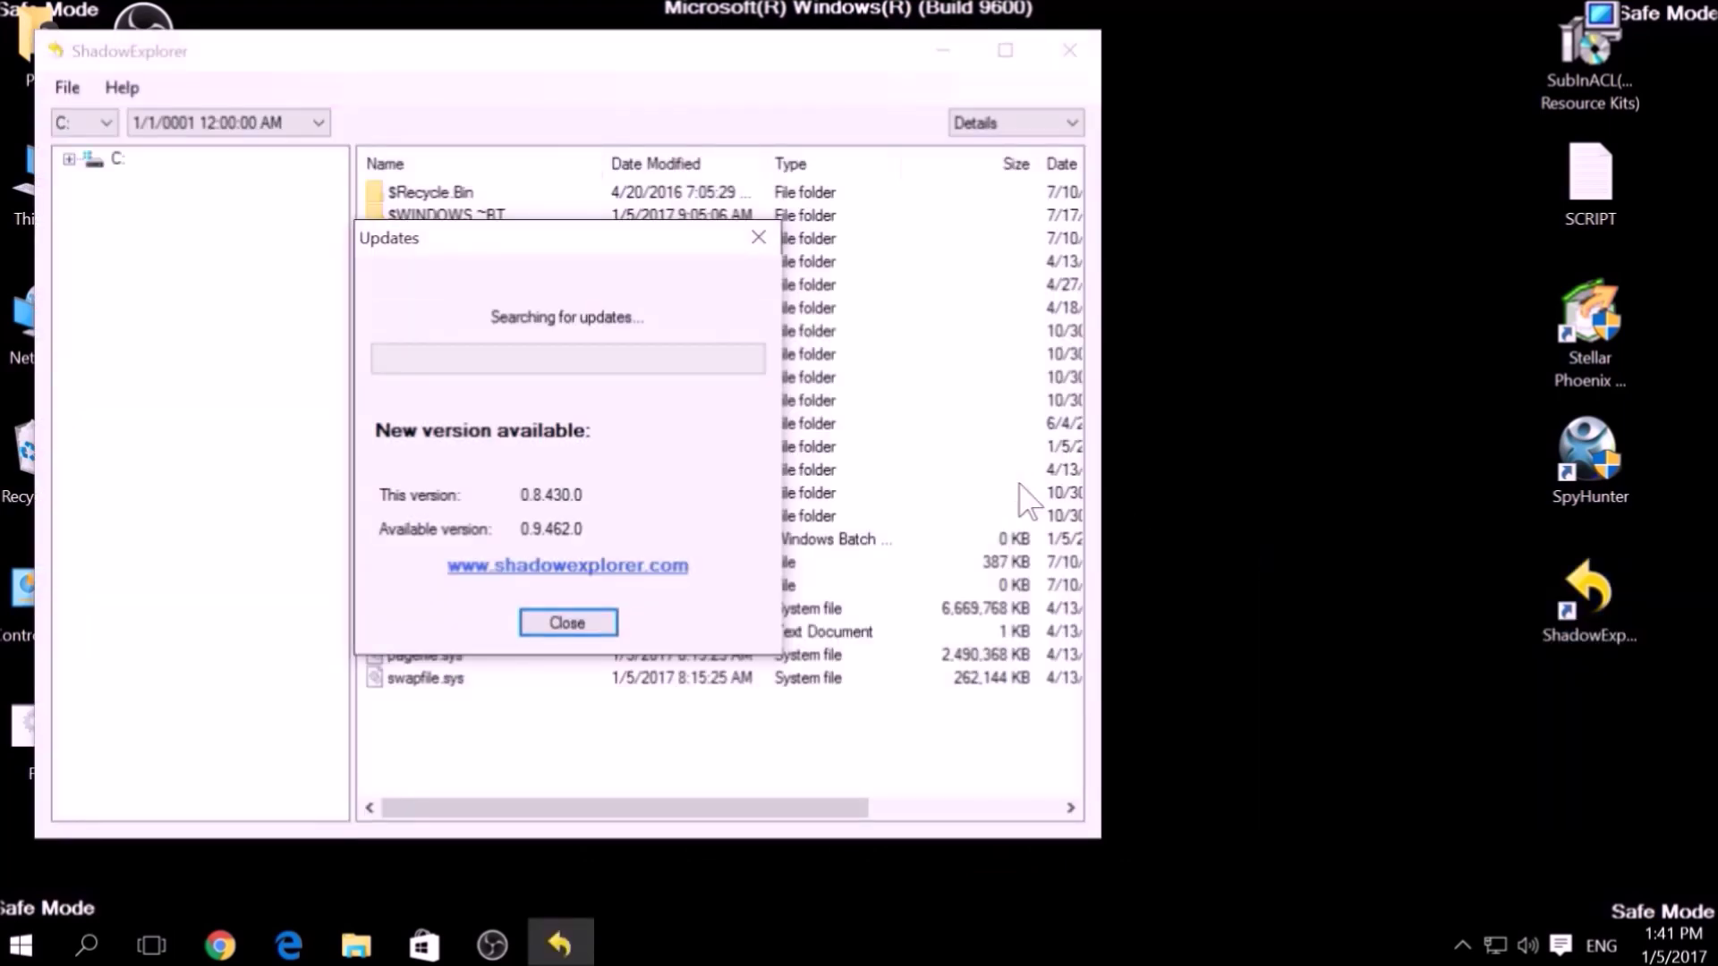
left_click(763, 240)
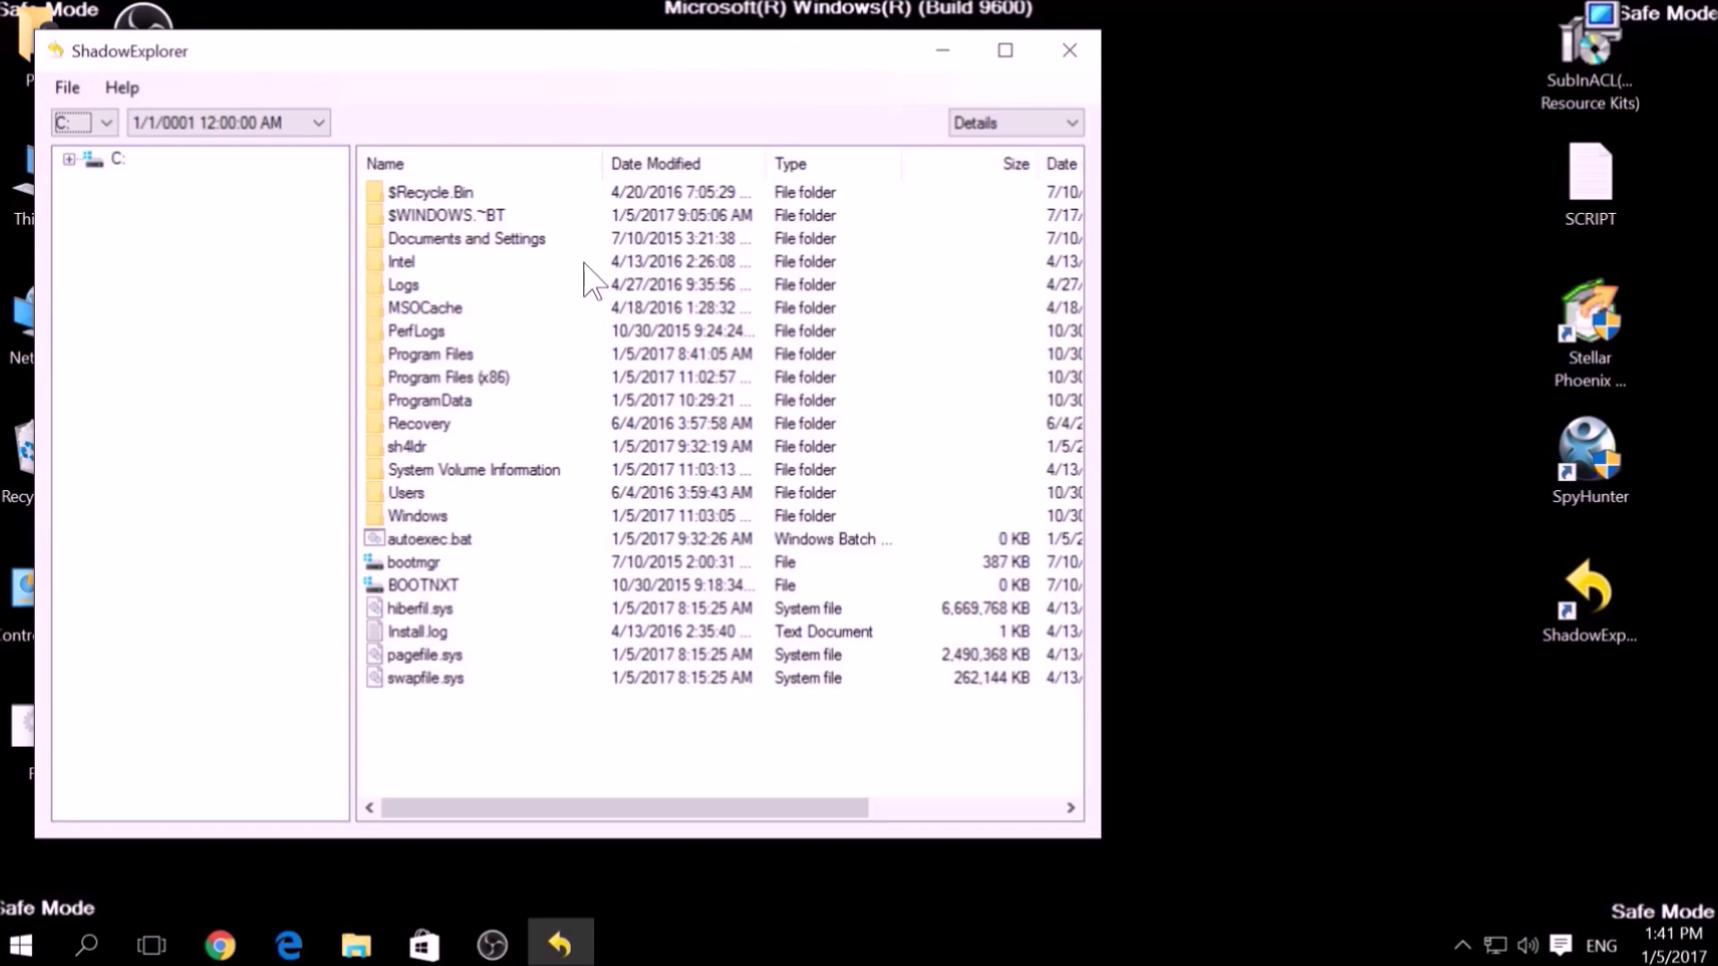
left_click(401, 271)
left_click(414, 308)
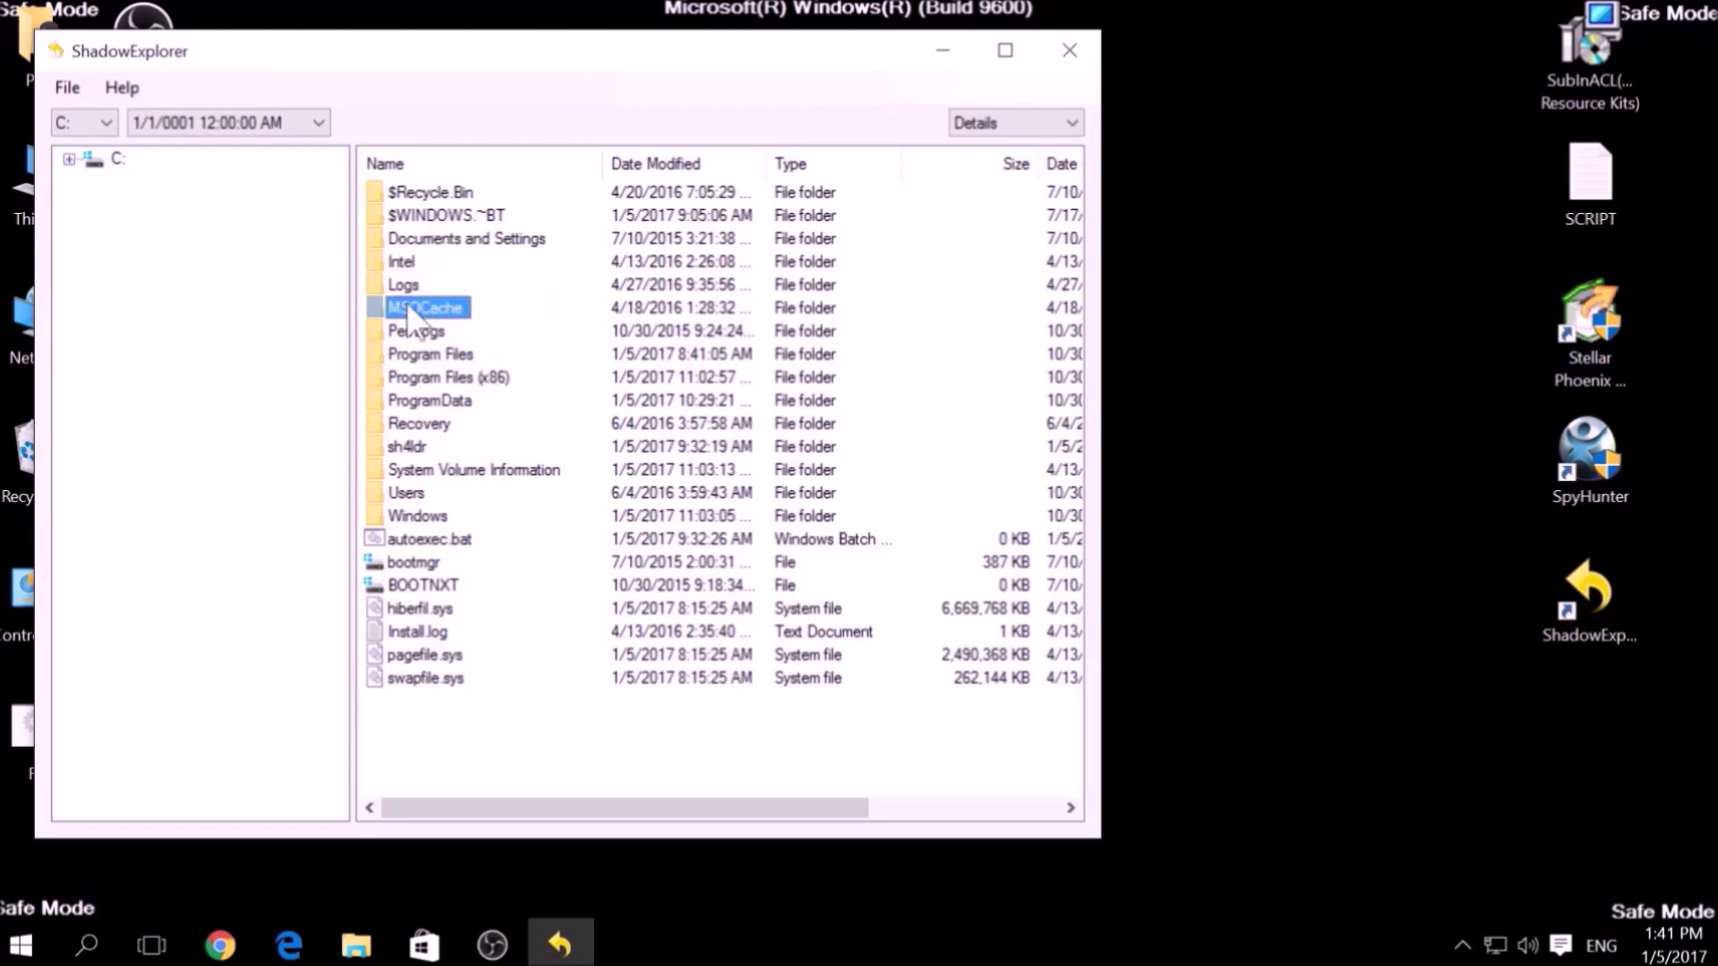
left_click(416, 471)
left_click(407, 428)
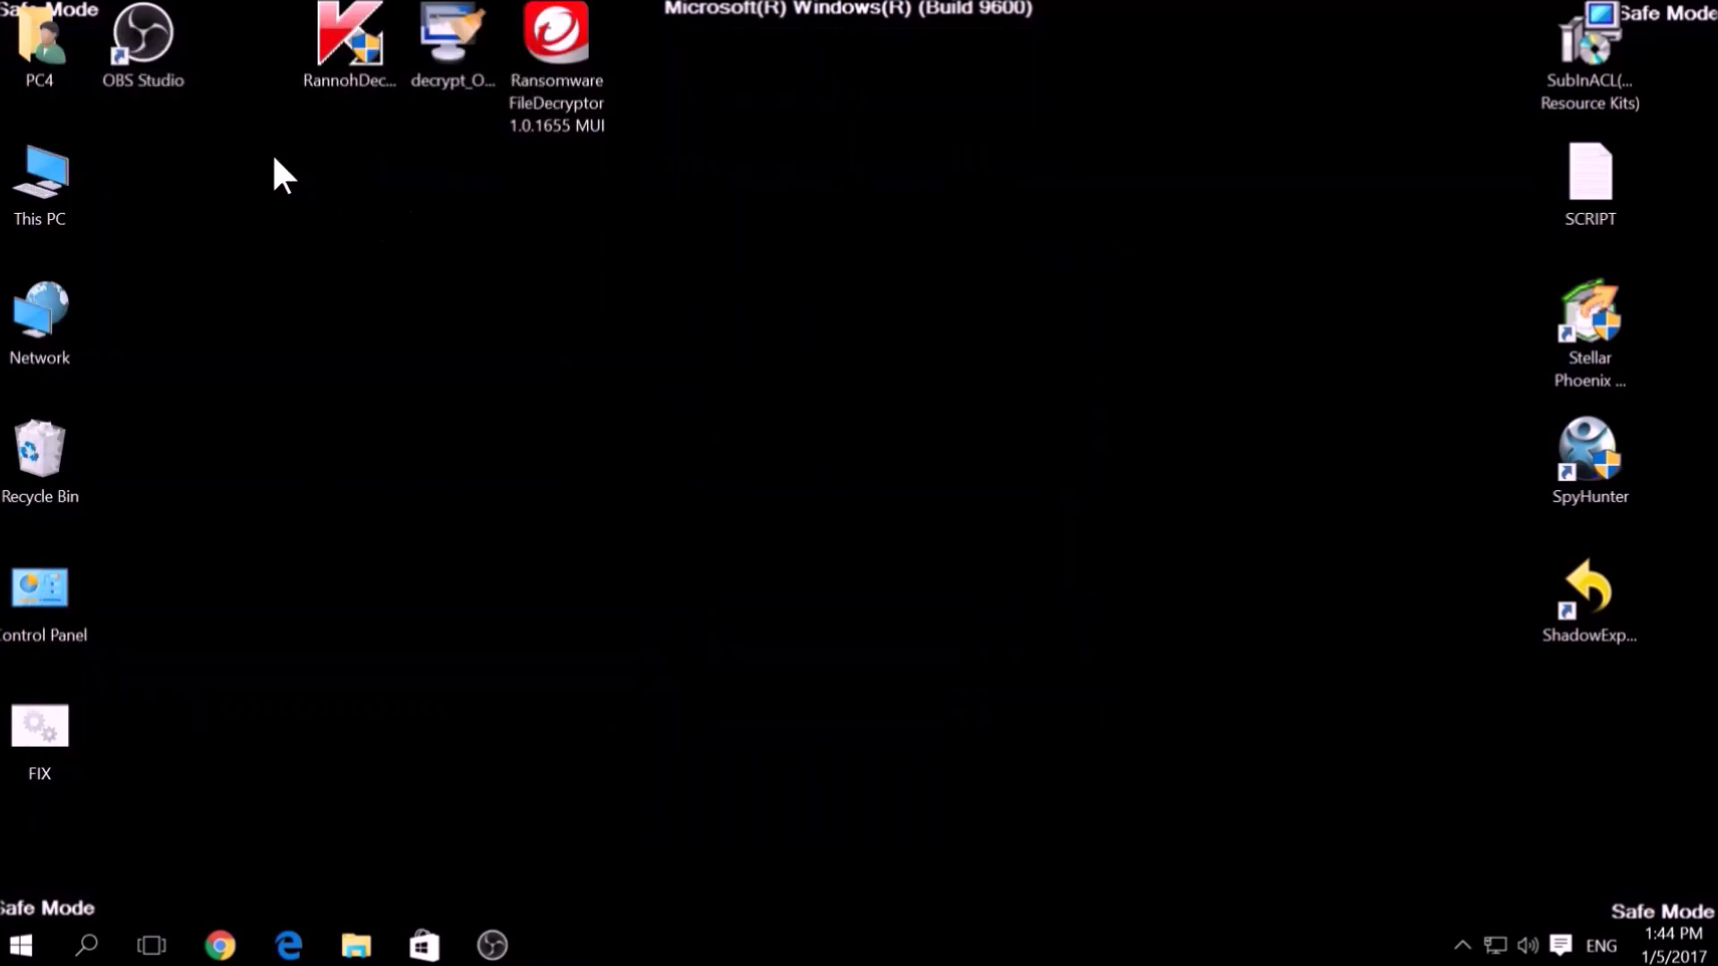
- Launch Kaspersky RannohDecryptor and minimize its window
left_click_drag(271, 152, 667, 4)
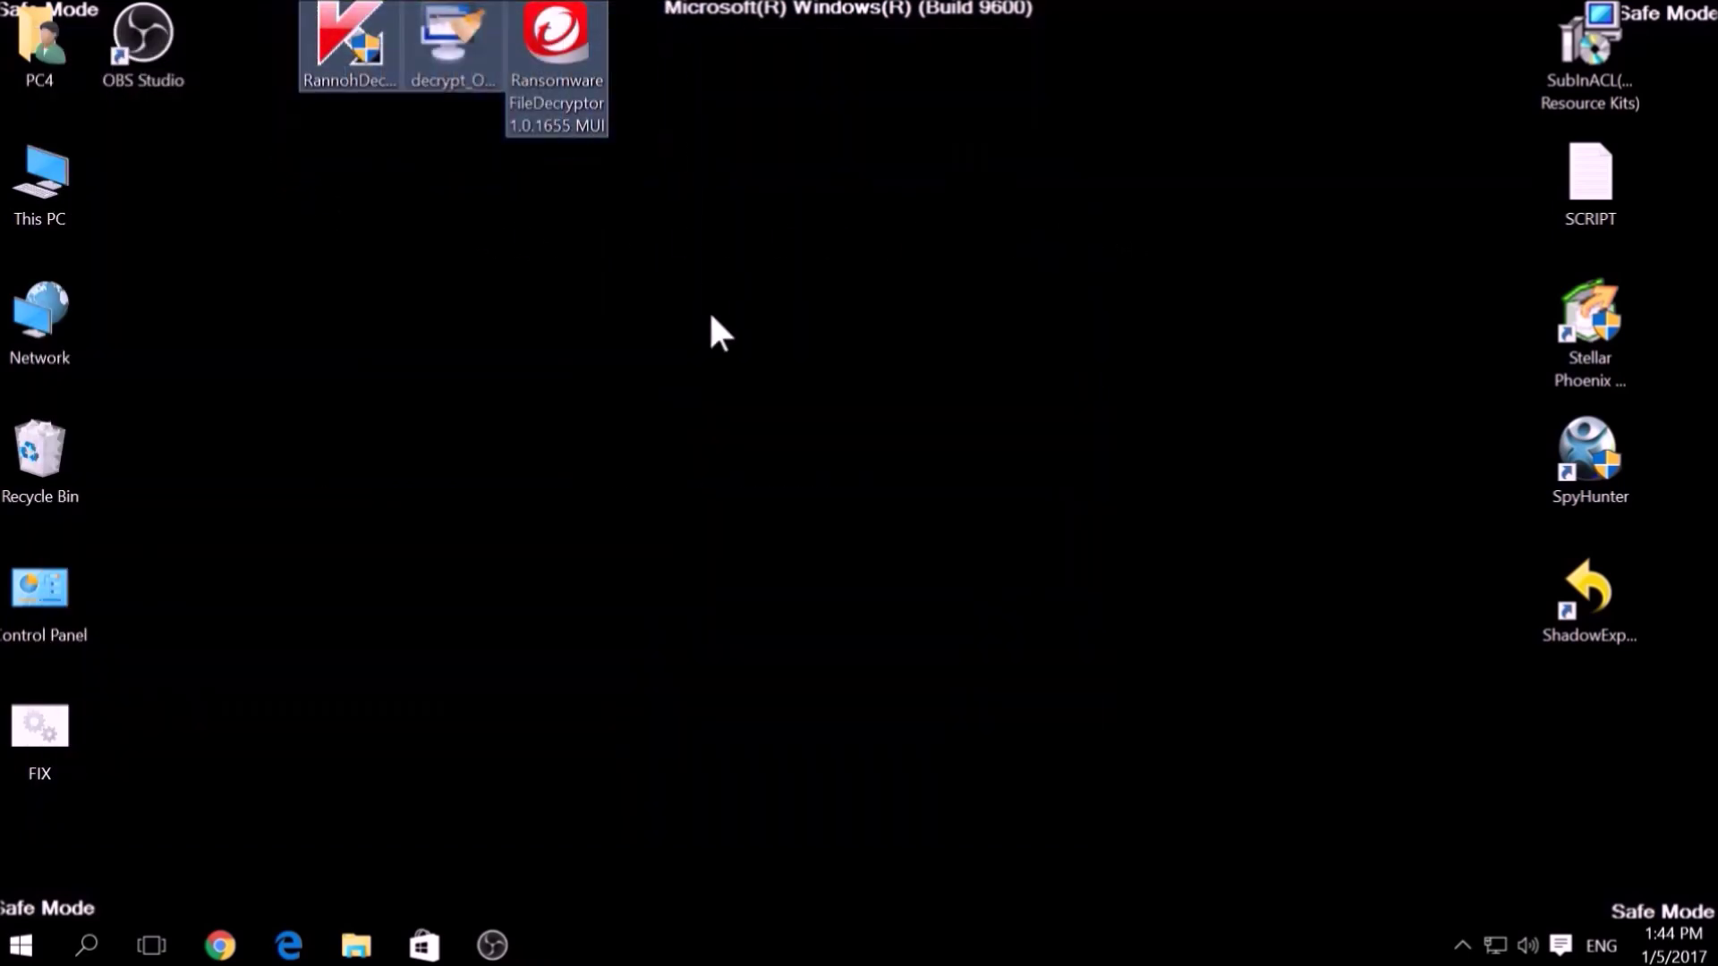
left_click(711, 317)
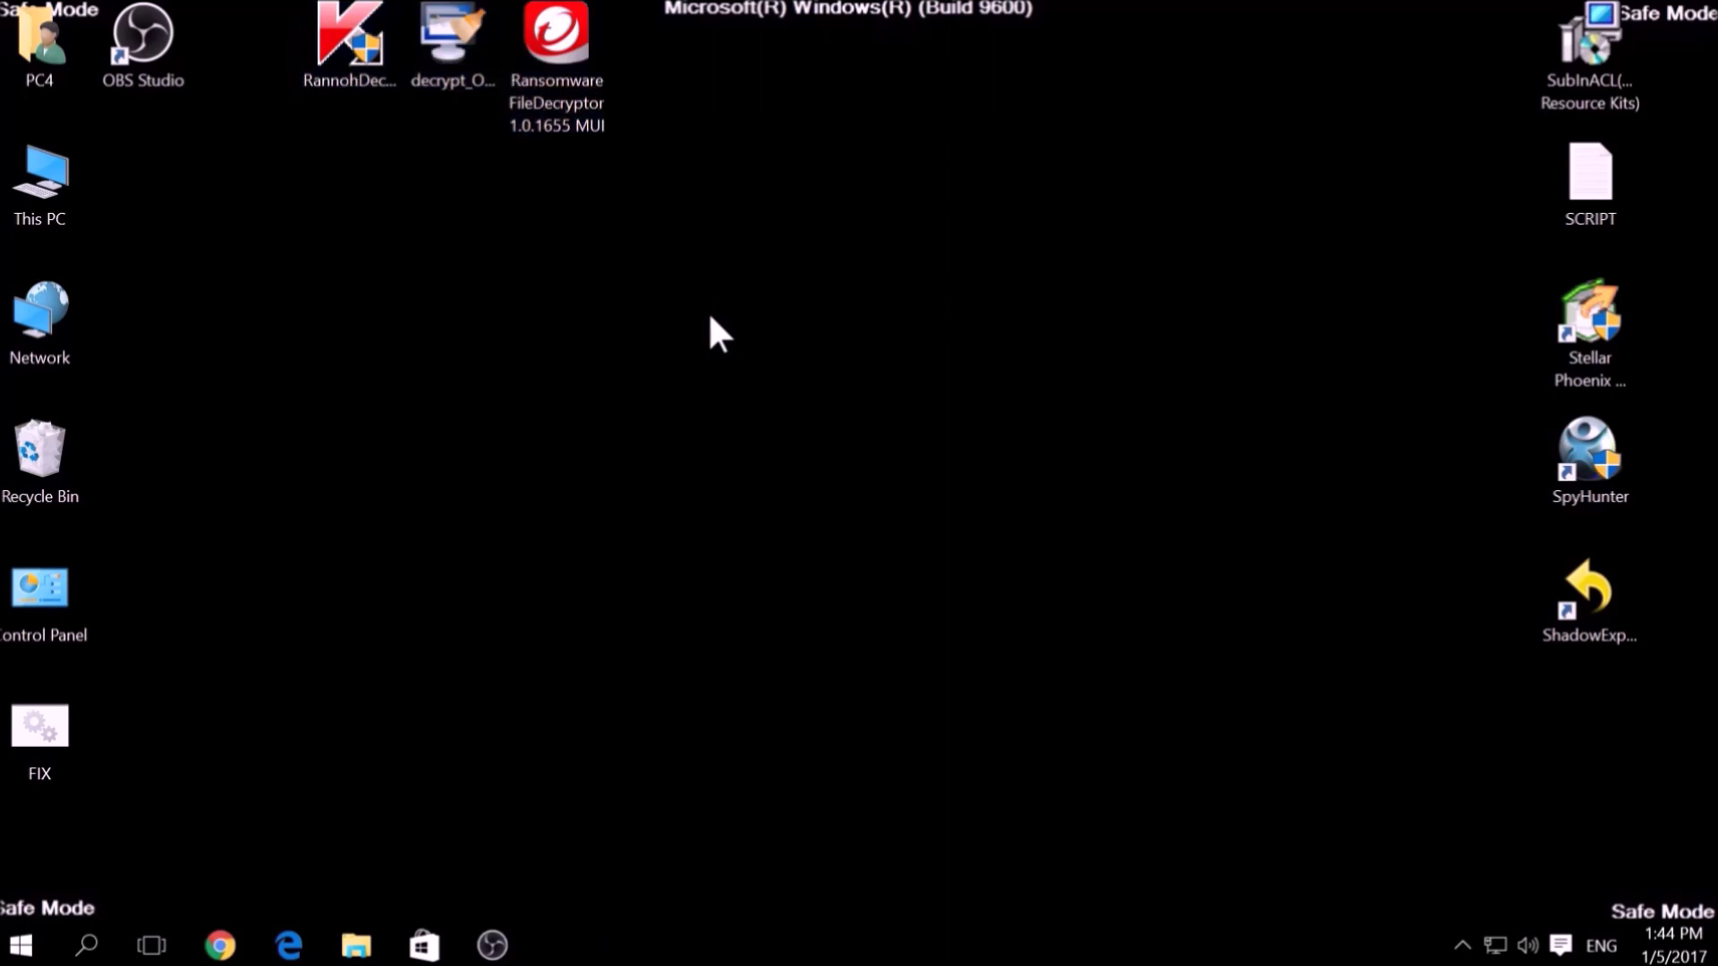
double_click(376, 59)
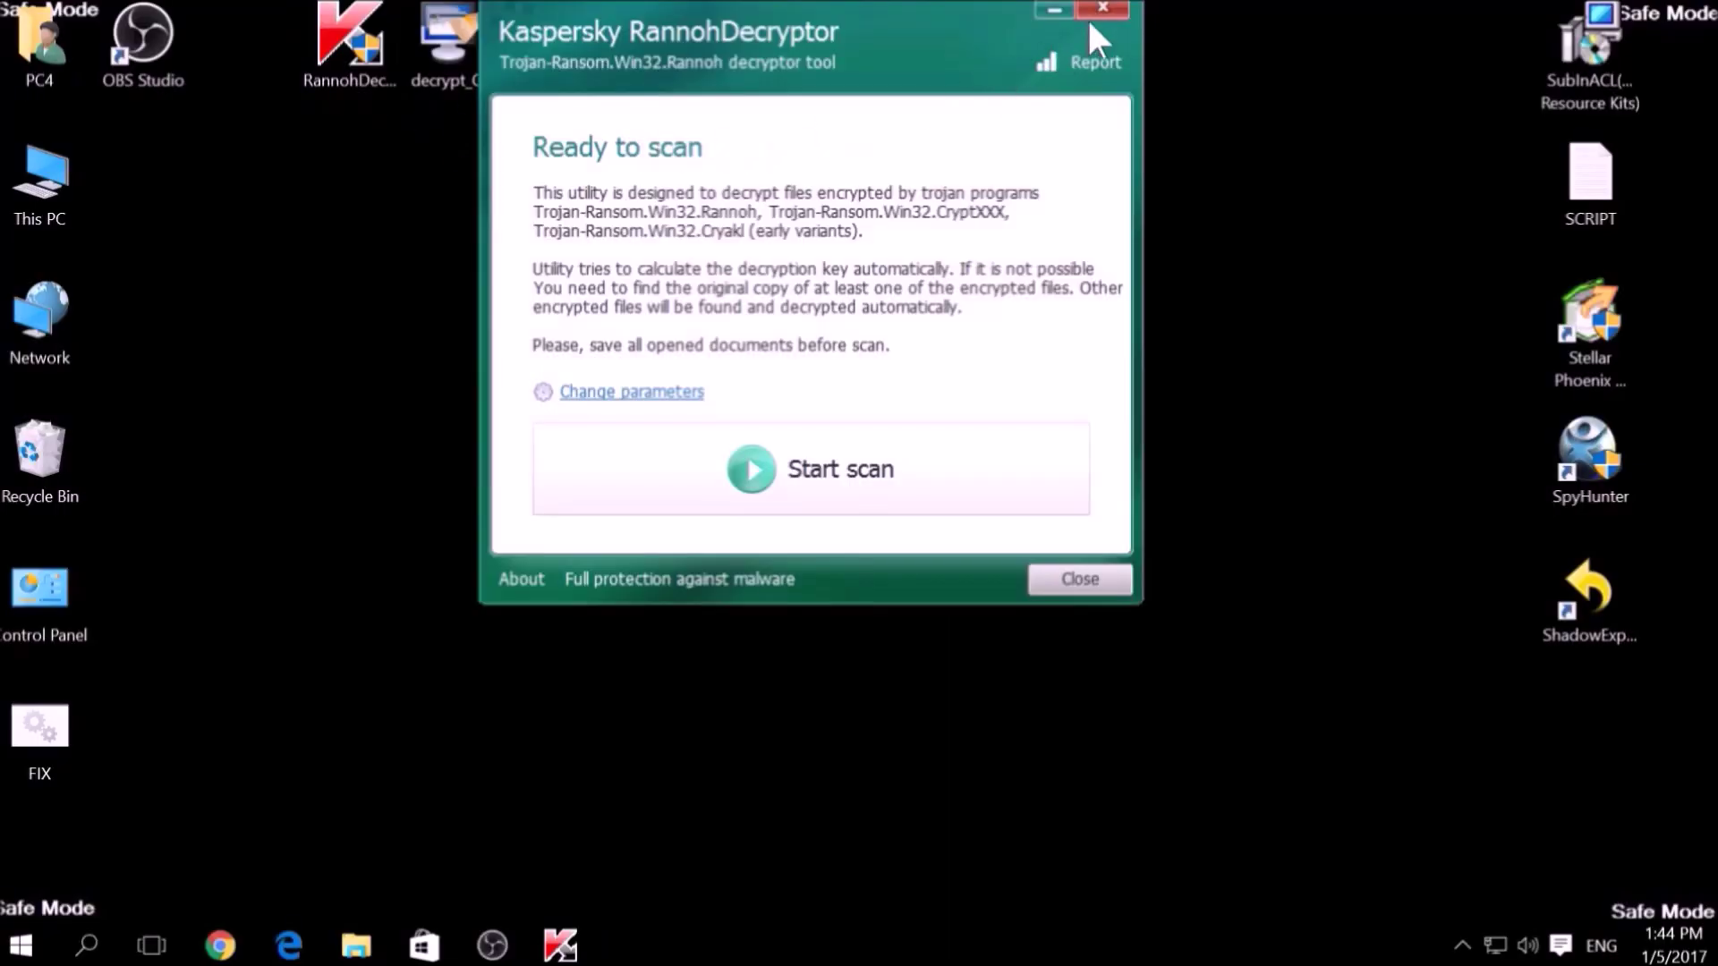
left_click(1058, 5)
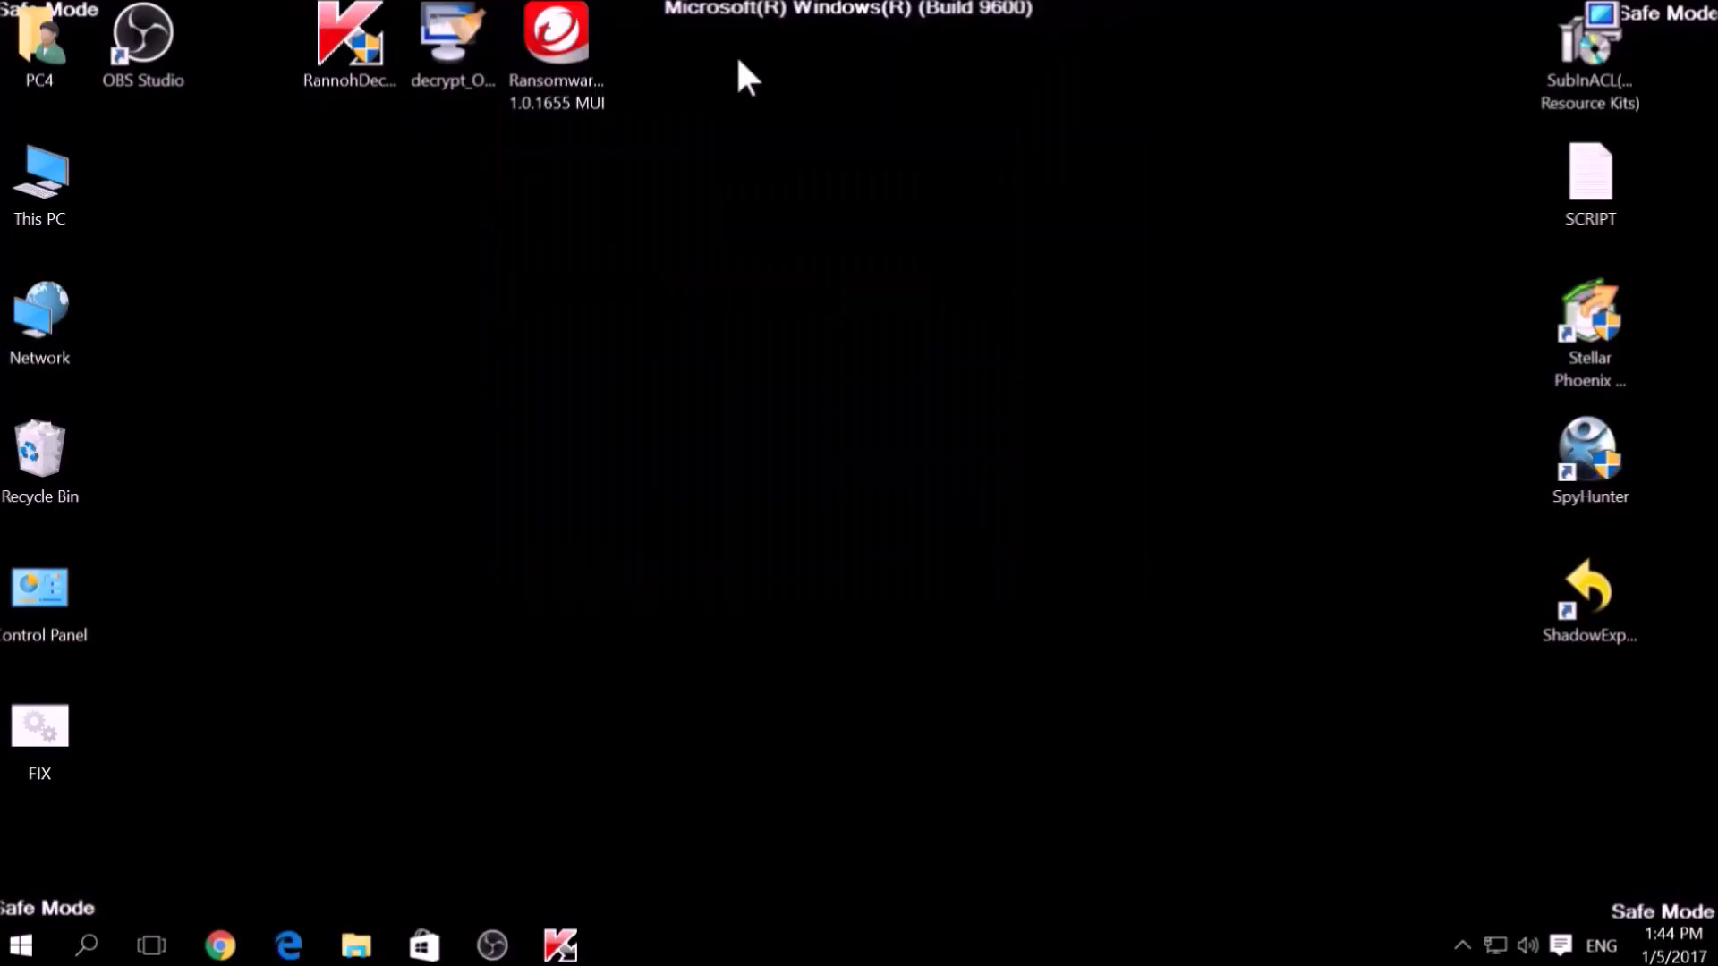
- Launch the Emsisoft OpenToYou decrypter, accept its license, and select drive C:\
double_click(464, 50)
left_click(996, 651)
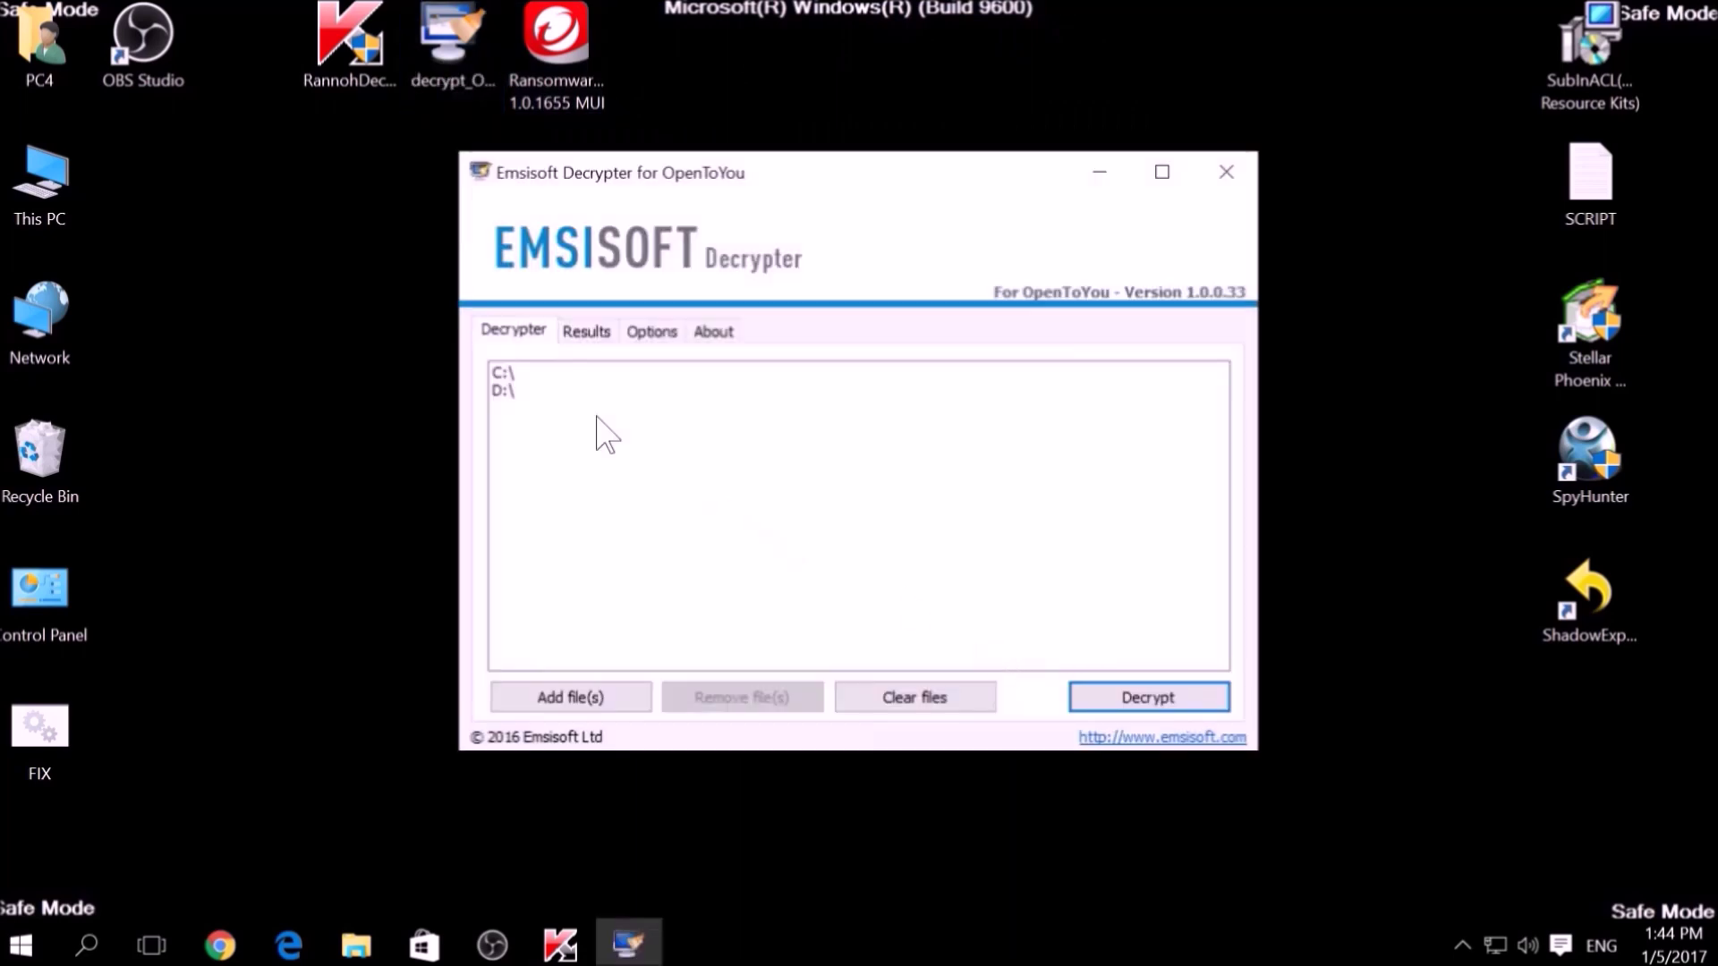
left_click(530, 371)
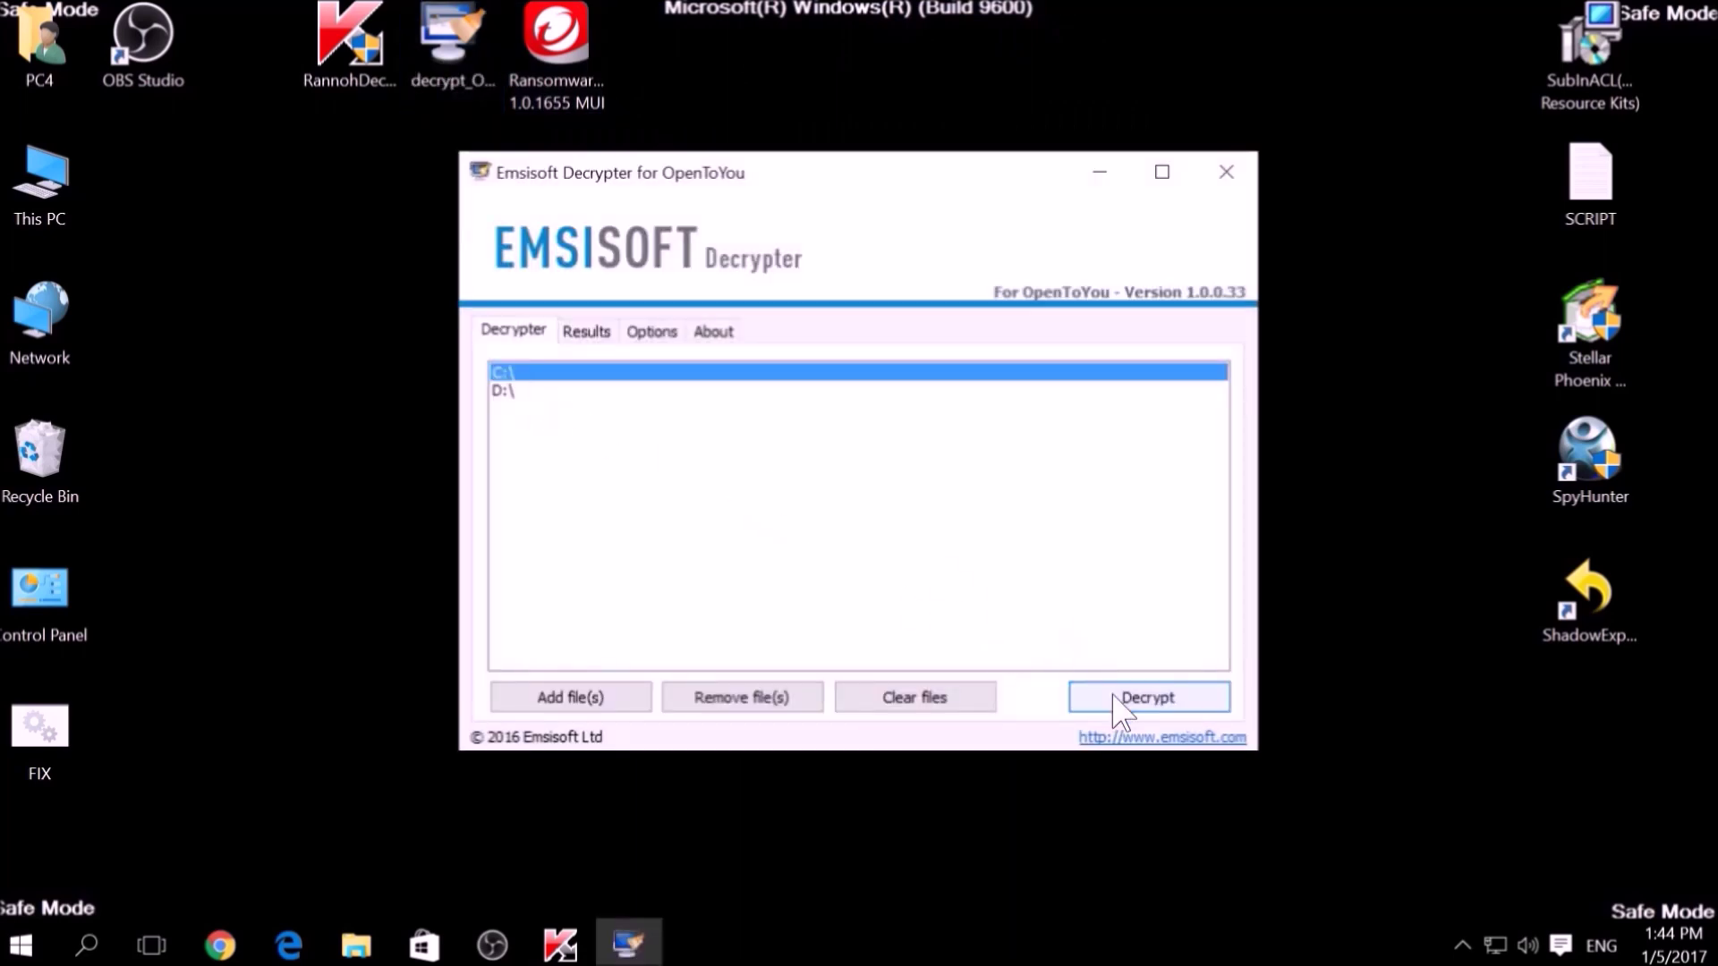
- Launch Trend Micro Ransomware File Decryptor, accept the license, view the ransomware name list, then cancel
left_click(1100, 173)
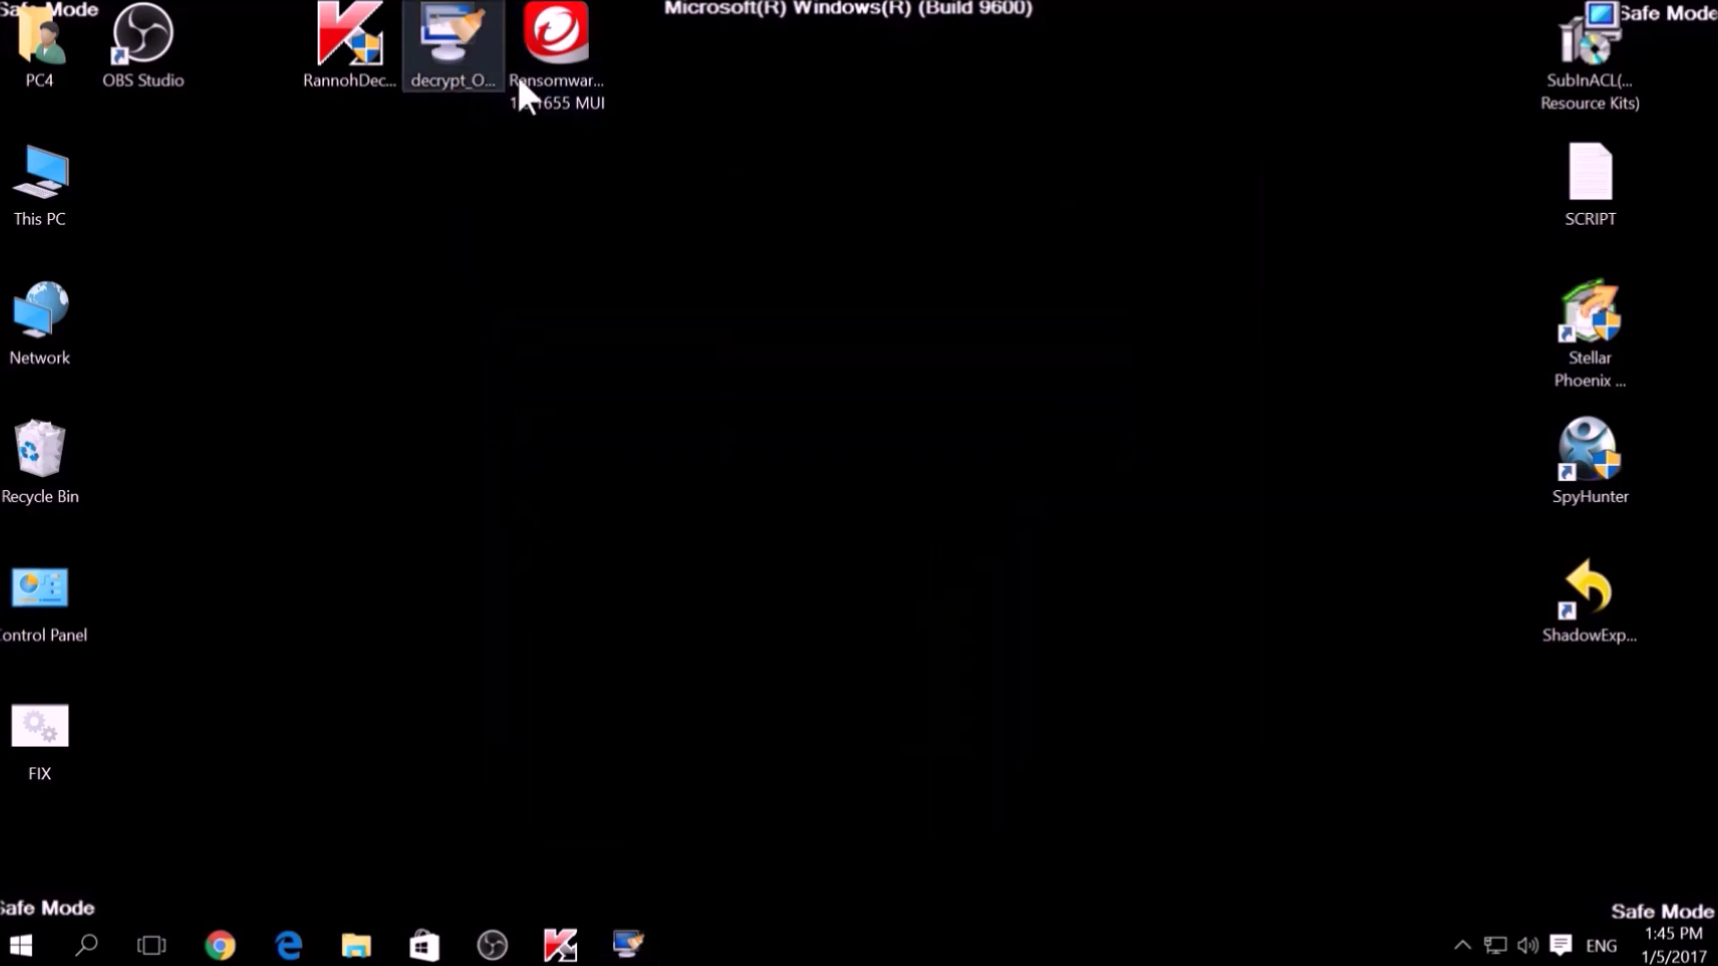
double_click(544, 77)
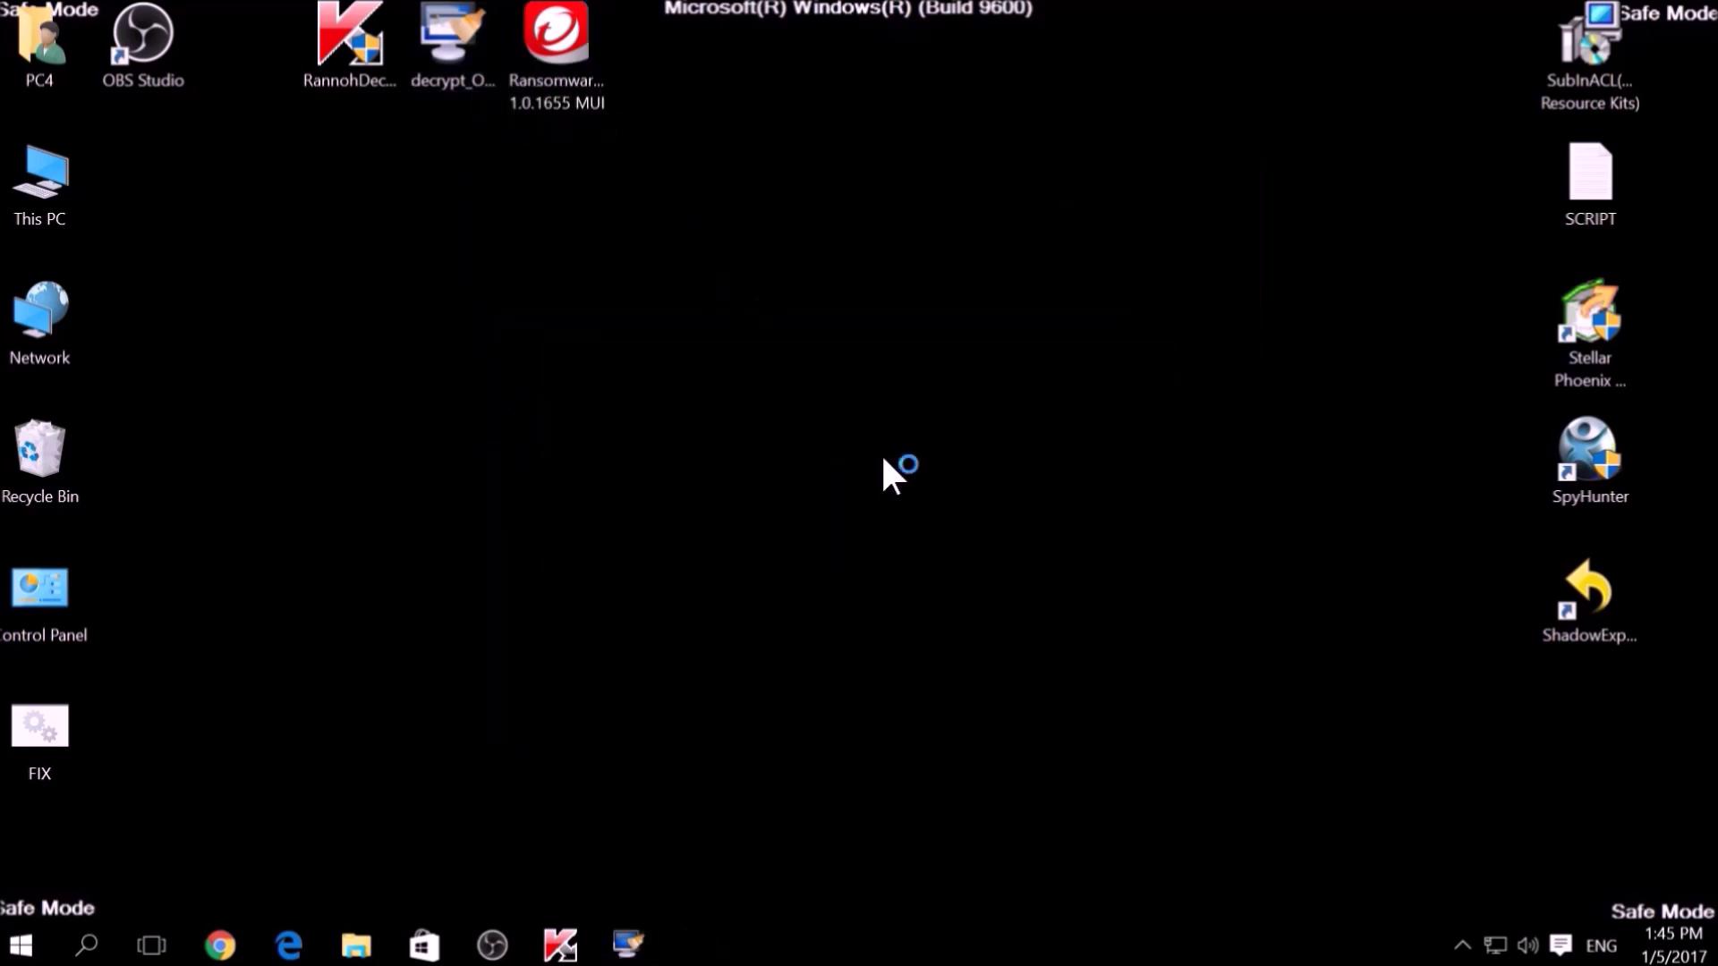
left_click(775, 716)
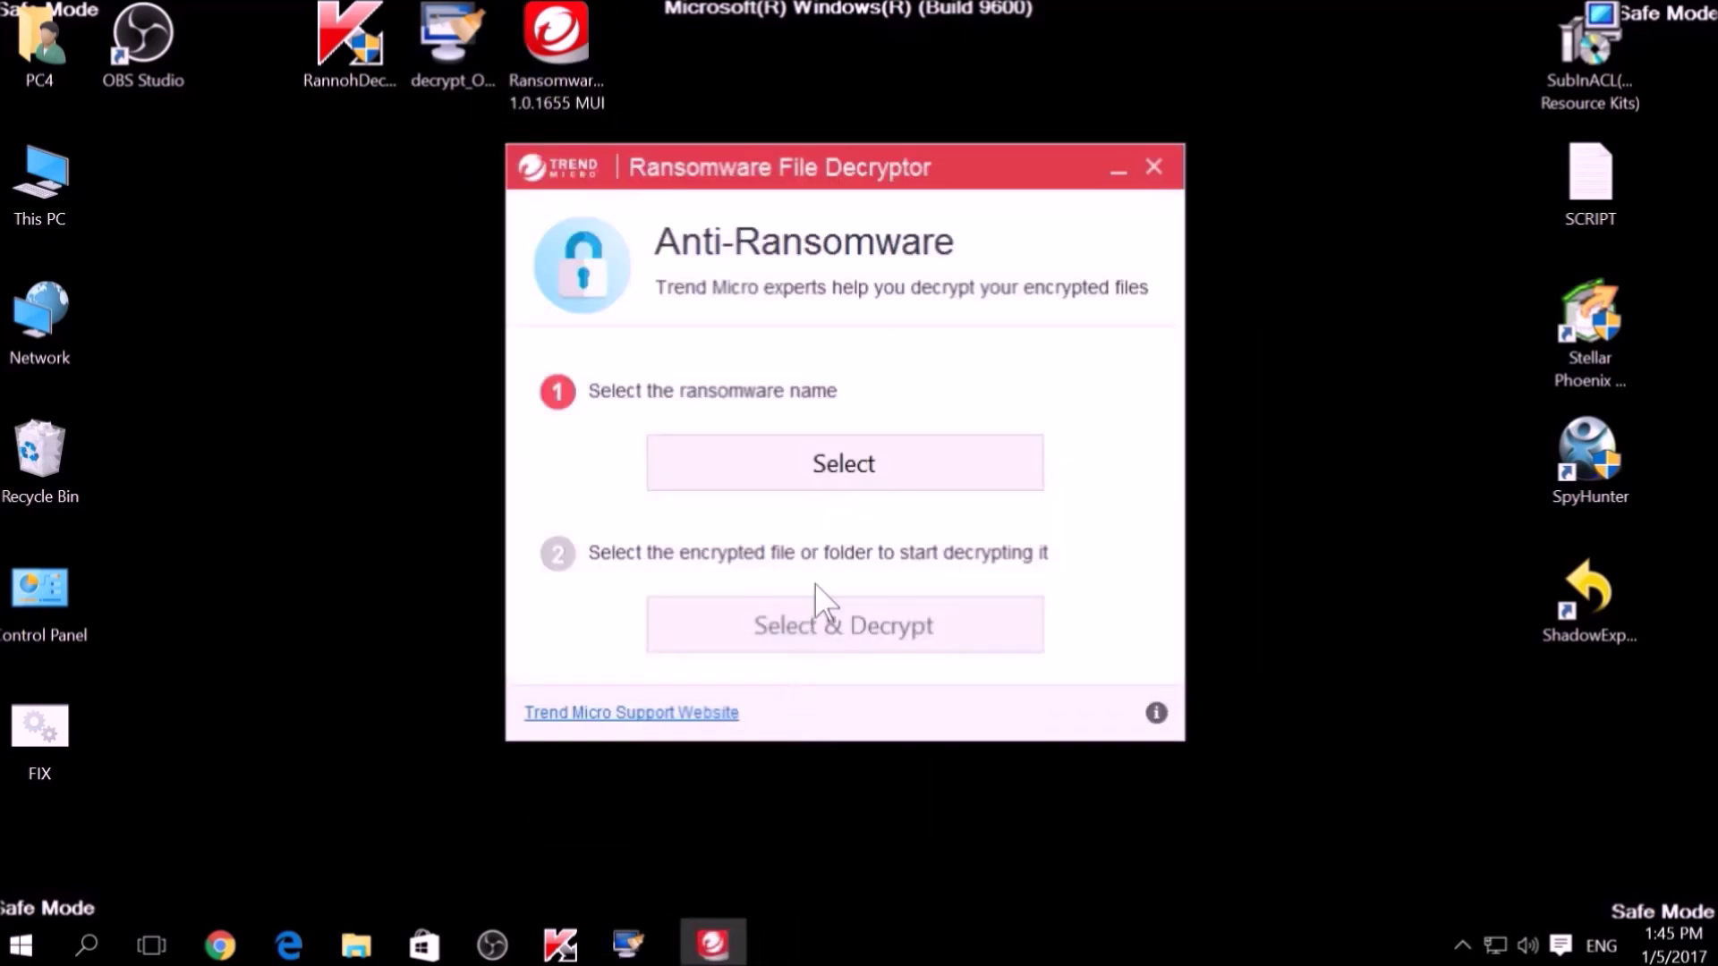
left_click(809, 484)
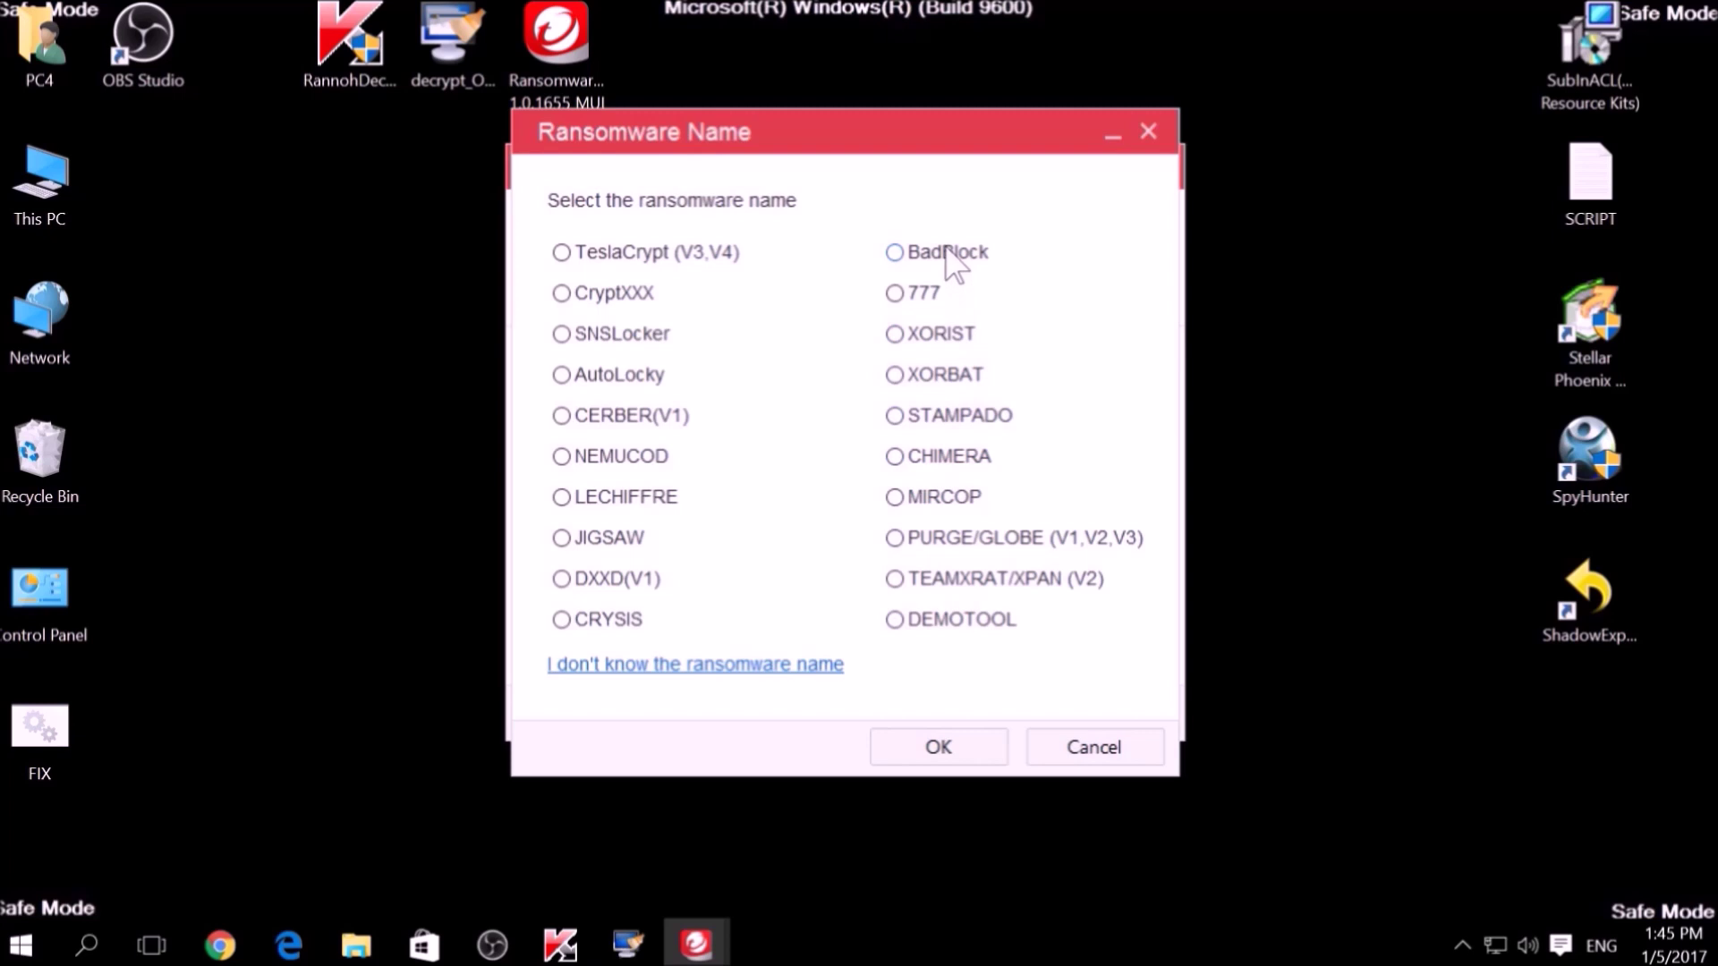
left_click(1049, 743)
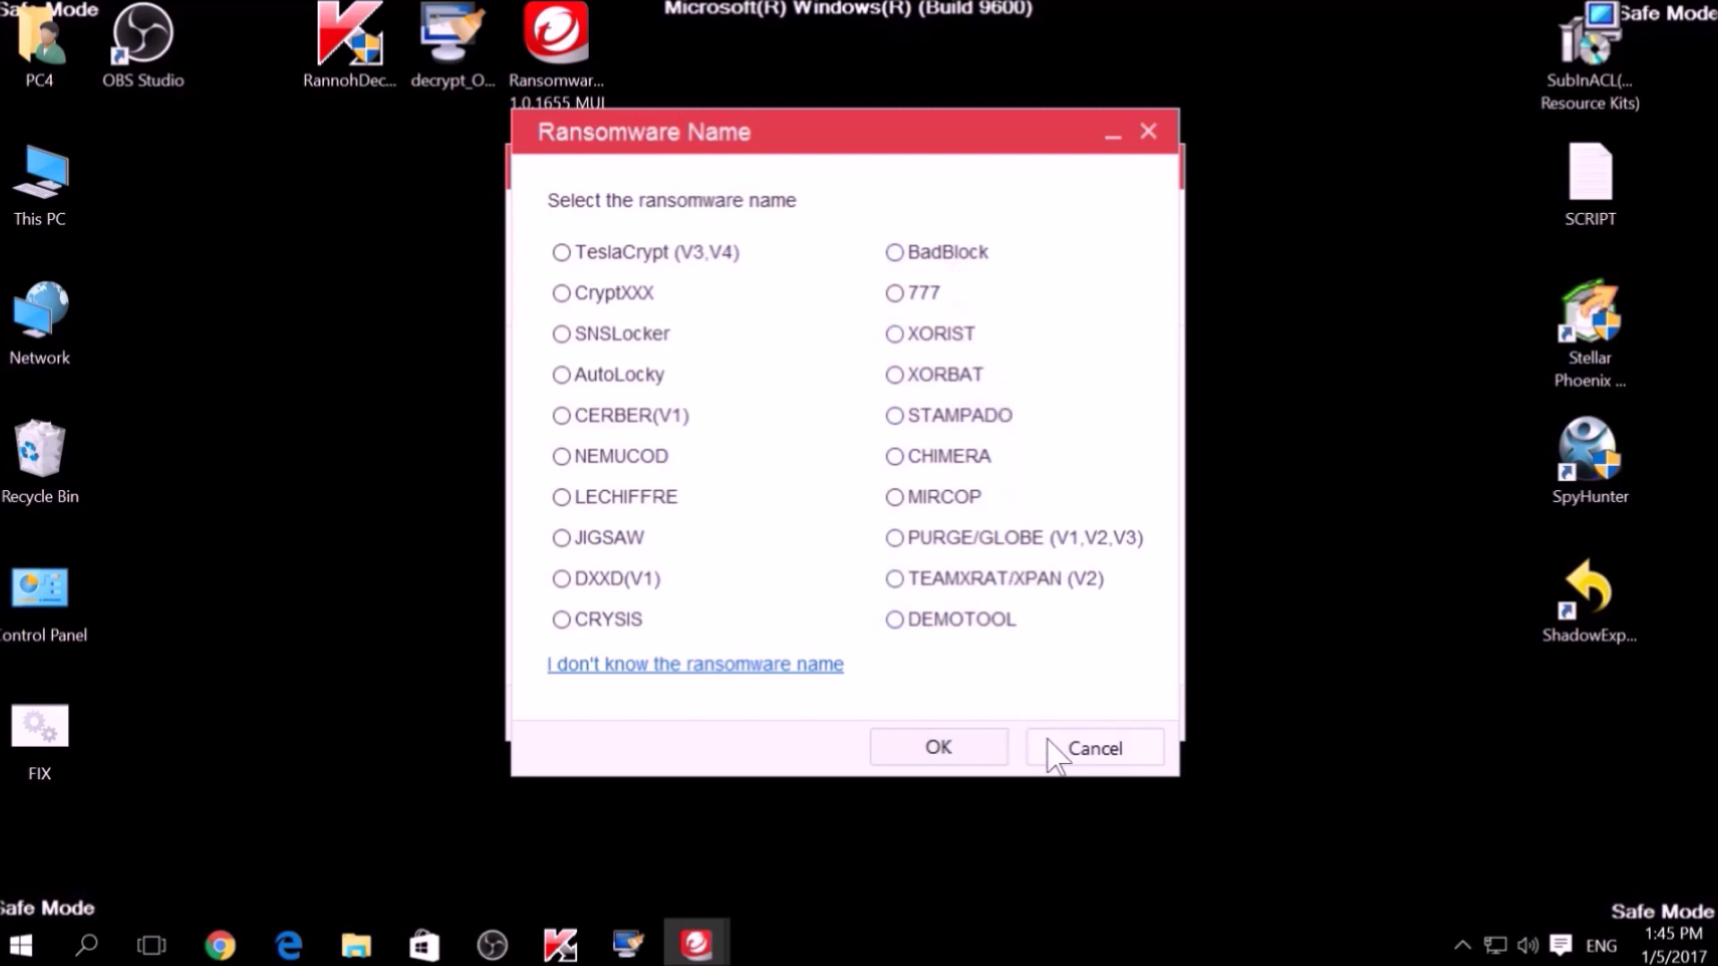